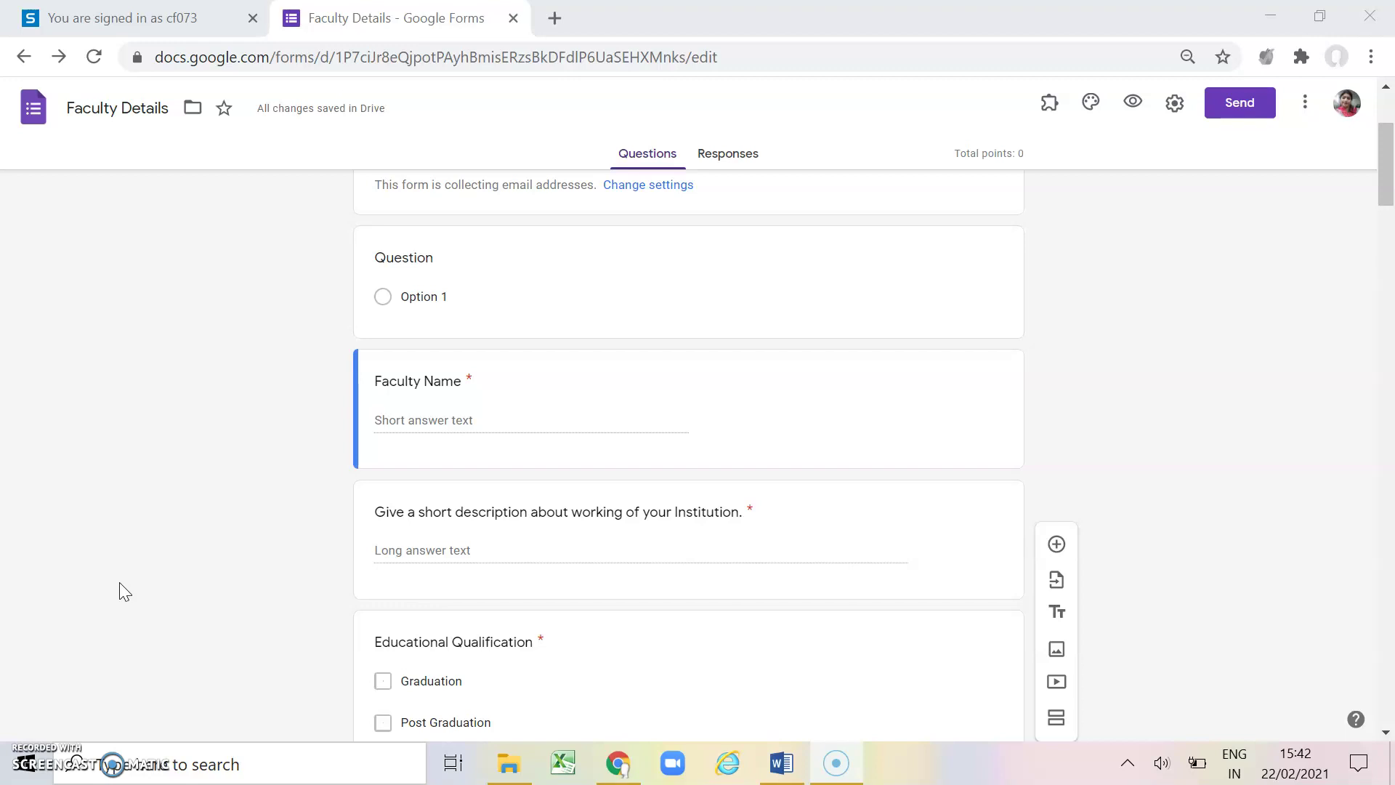
Step: Check the Educational Qualification question type and leave it as Checkboxes
scroll(1171, 554, "down", 3)
left_click(959, 581)
left_click(982, 438)
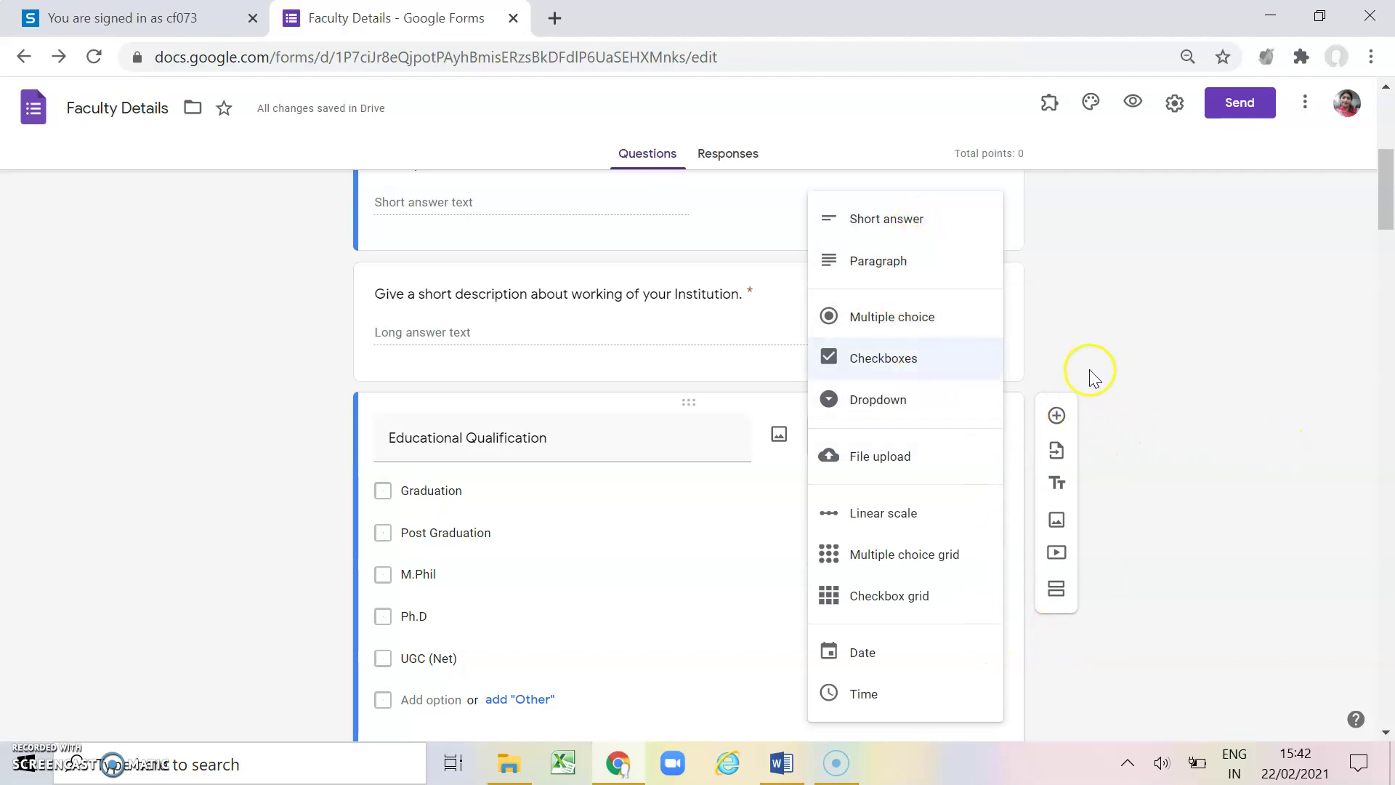
left_click(1177, 420)
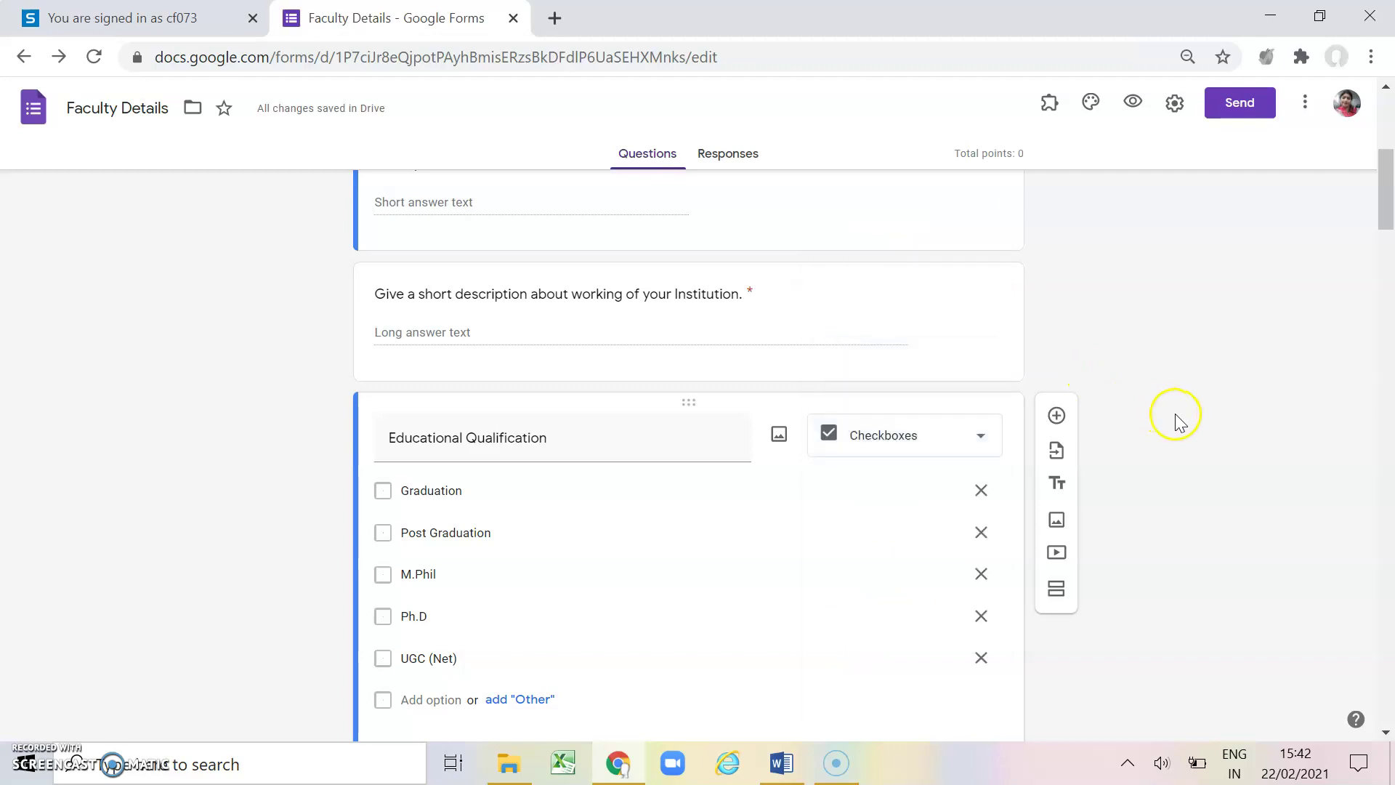
Step: In Theme options, insert the purple water-droplet image from Themes as the form header
left_click(1092, 109)
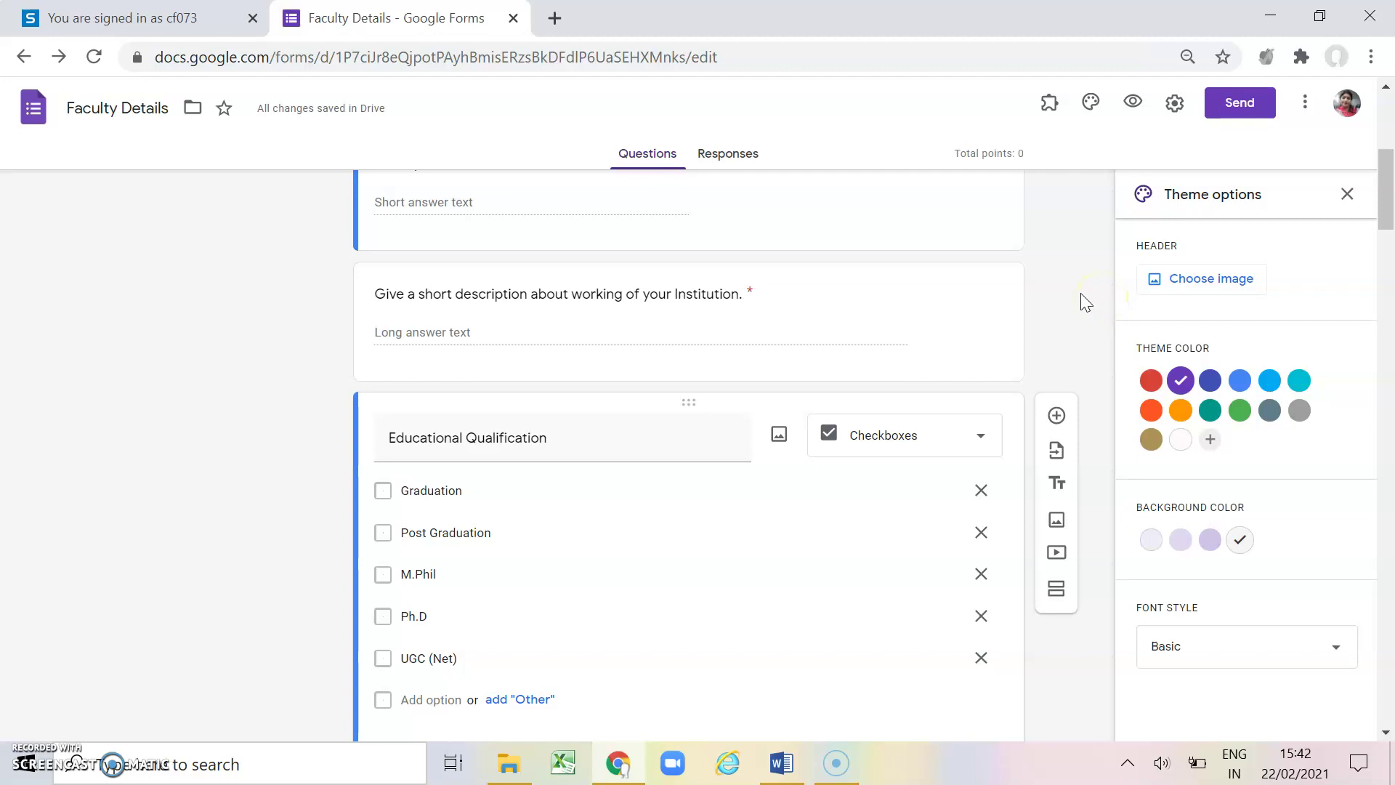
left_click(1204, 289)
left_click(1210, 286)
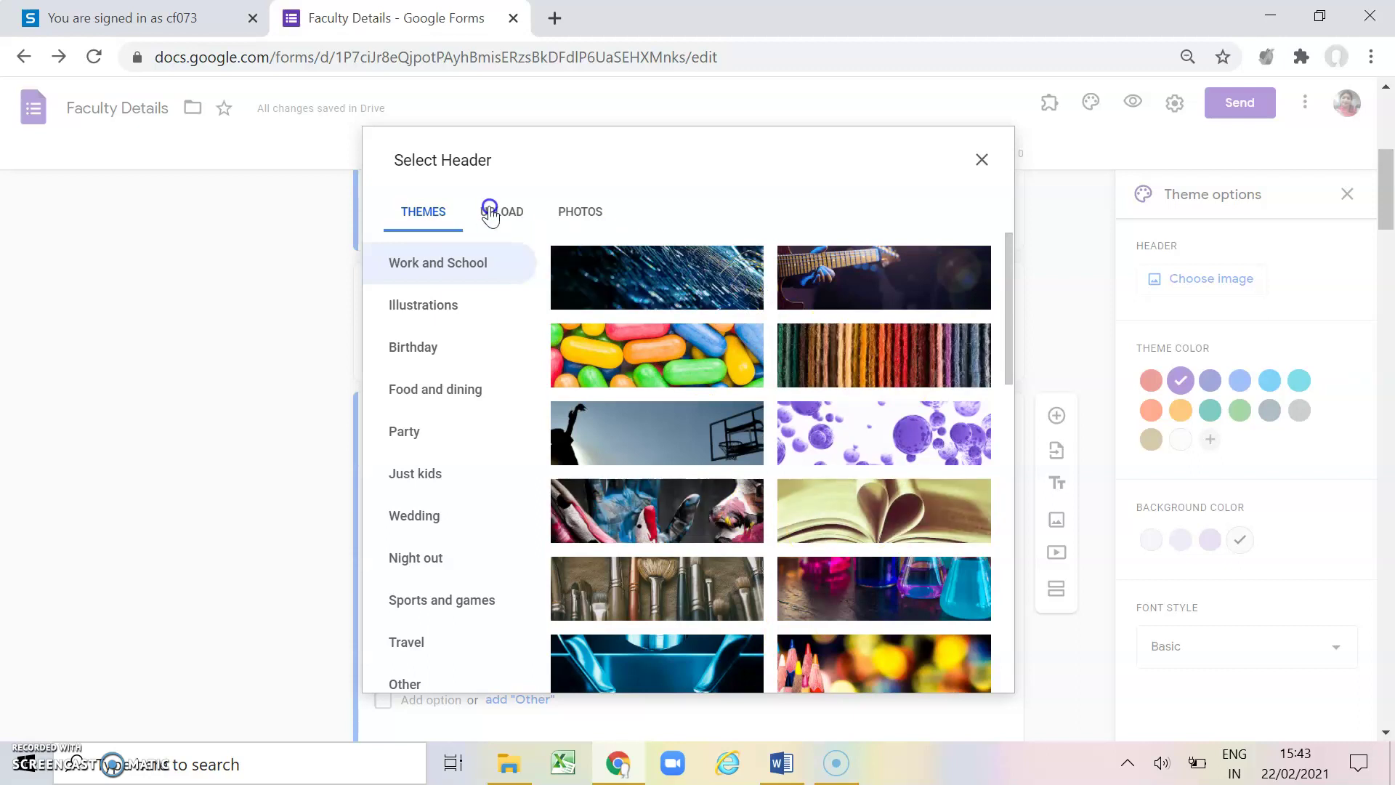
left_click(572, 215)
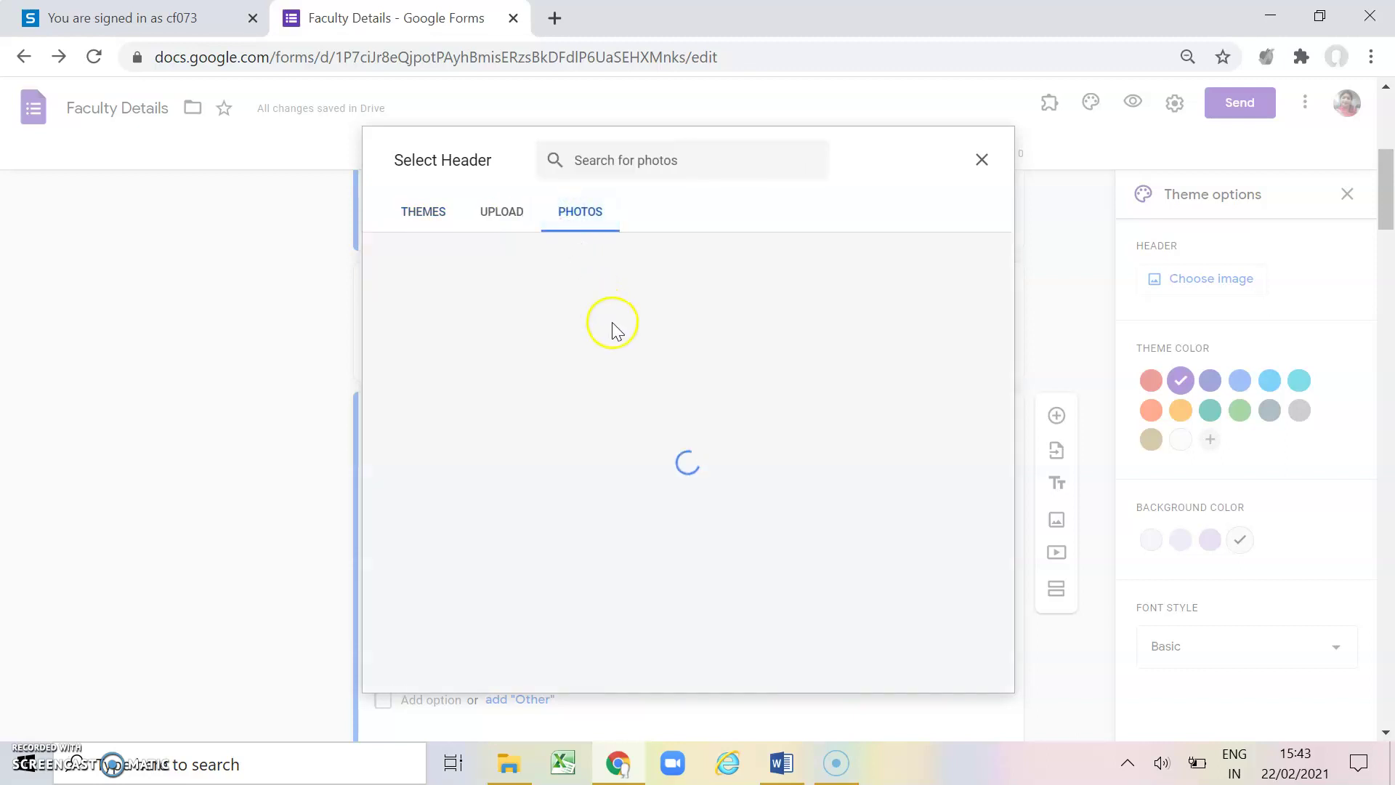
left_click(438, 214)
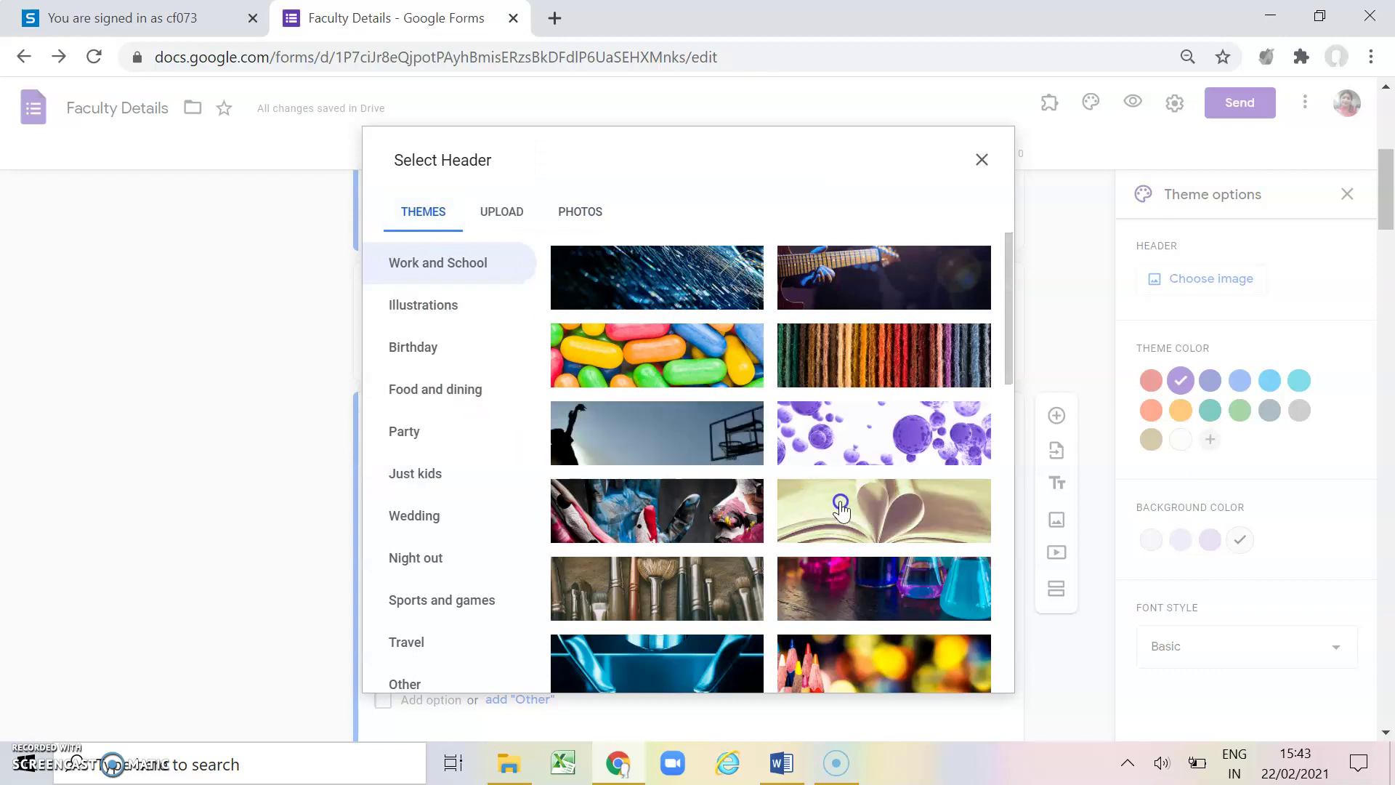
scroll(866, 522, "down", 3)
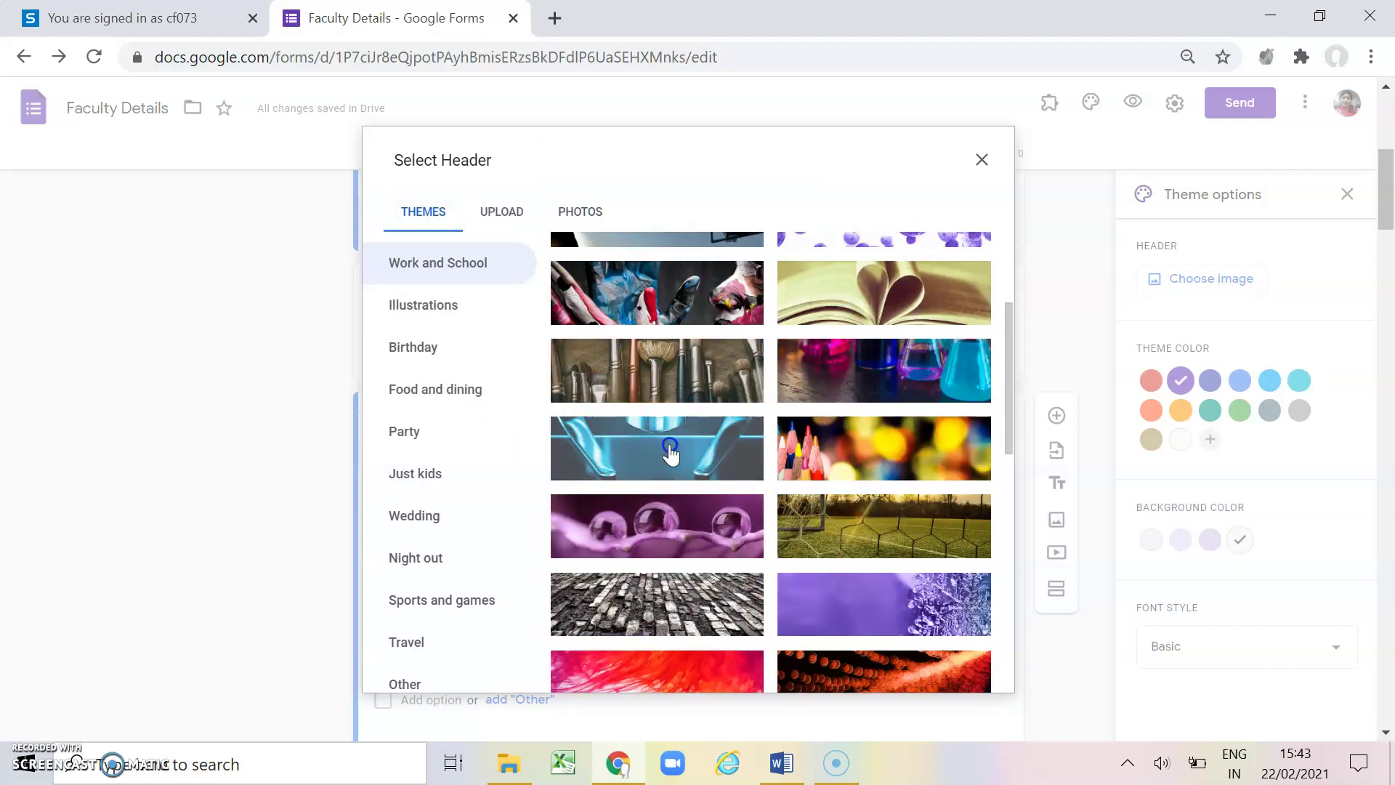
left_click(684, 513)
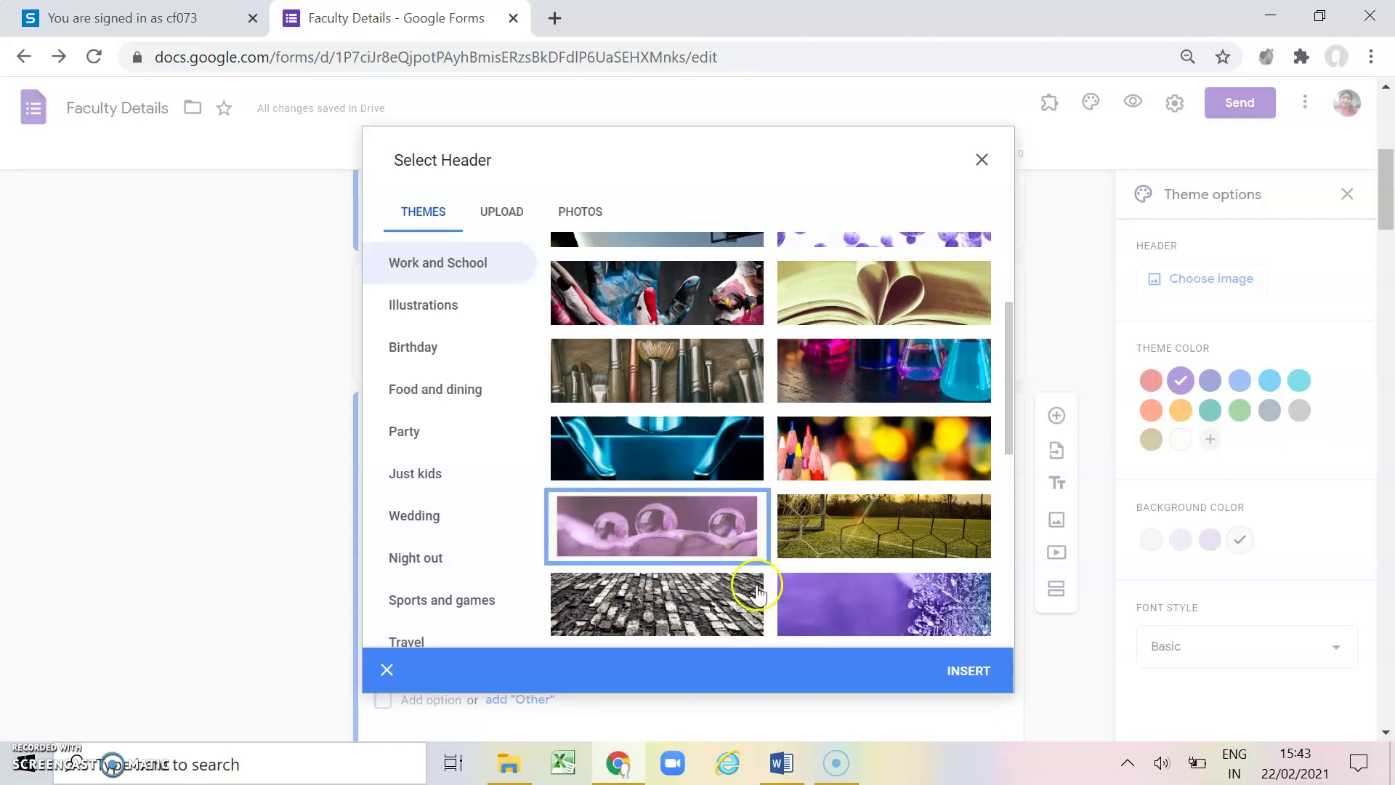
left_click(957, 676)
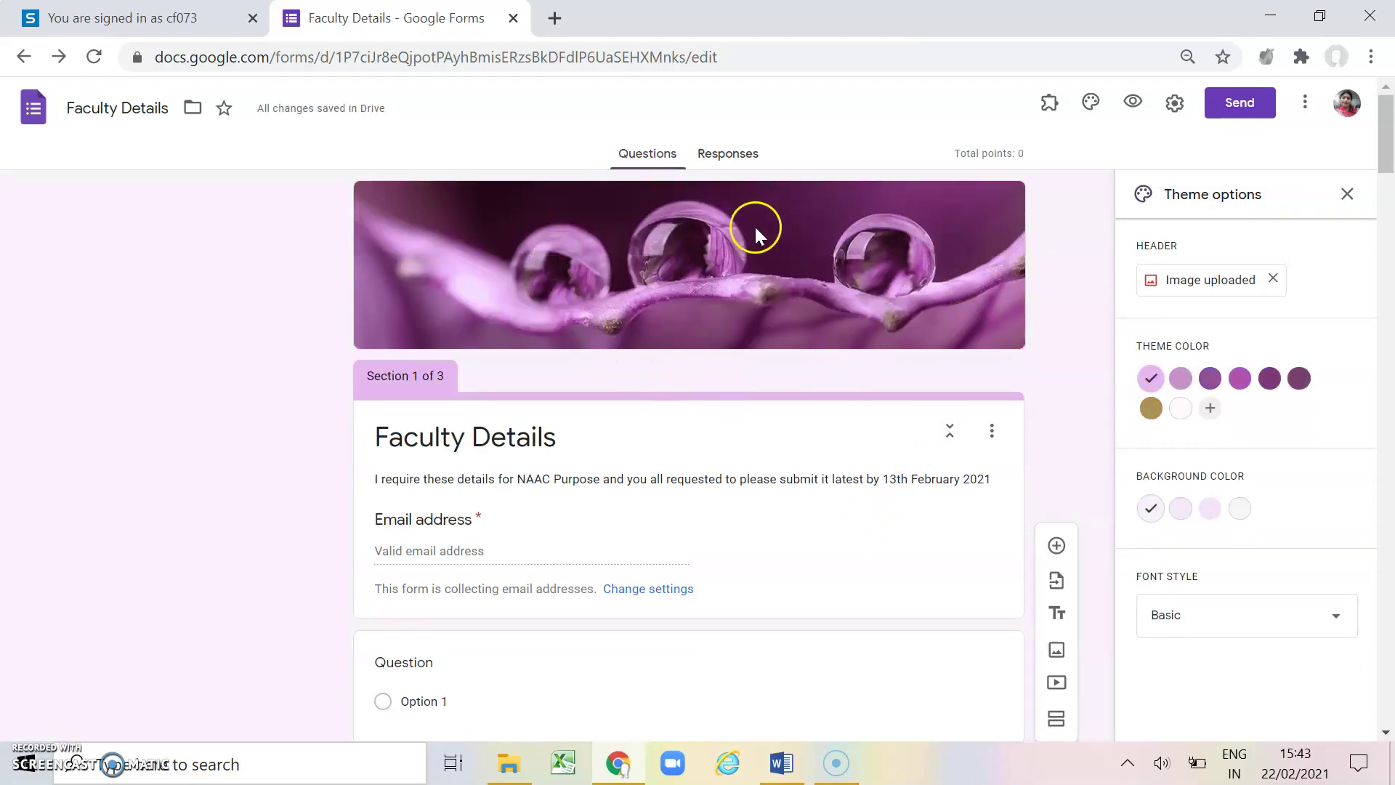
Step: Swap the header for the open-book image with heart-shaped pages
left_click(1211, 282)
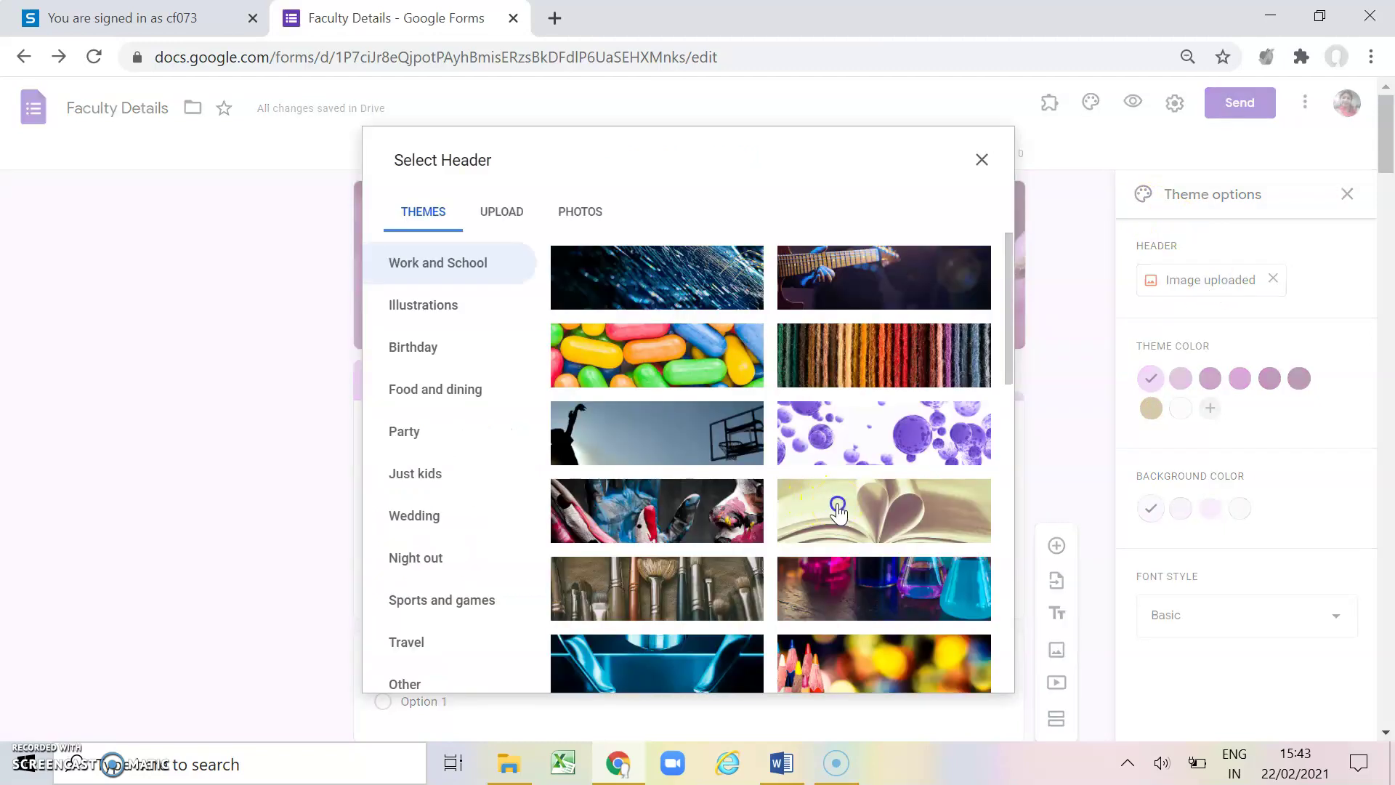
left_click(841, 511)
left_click(965, 671)
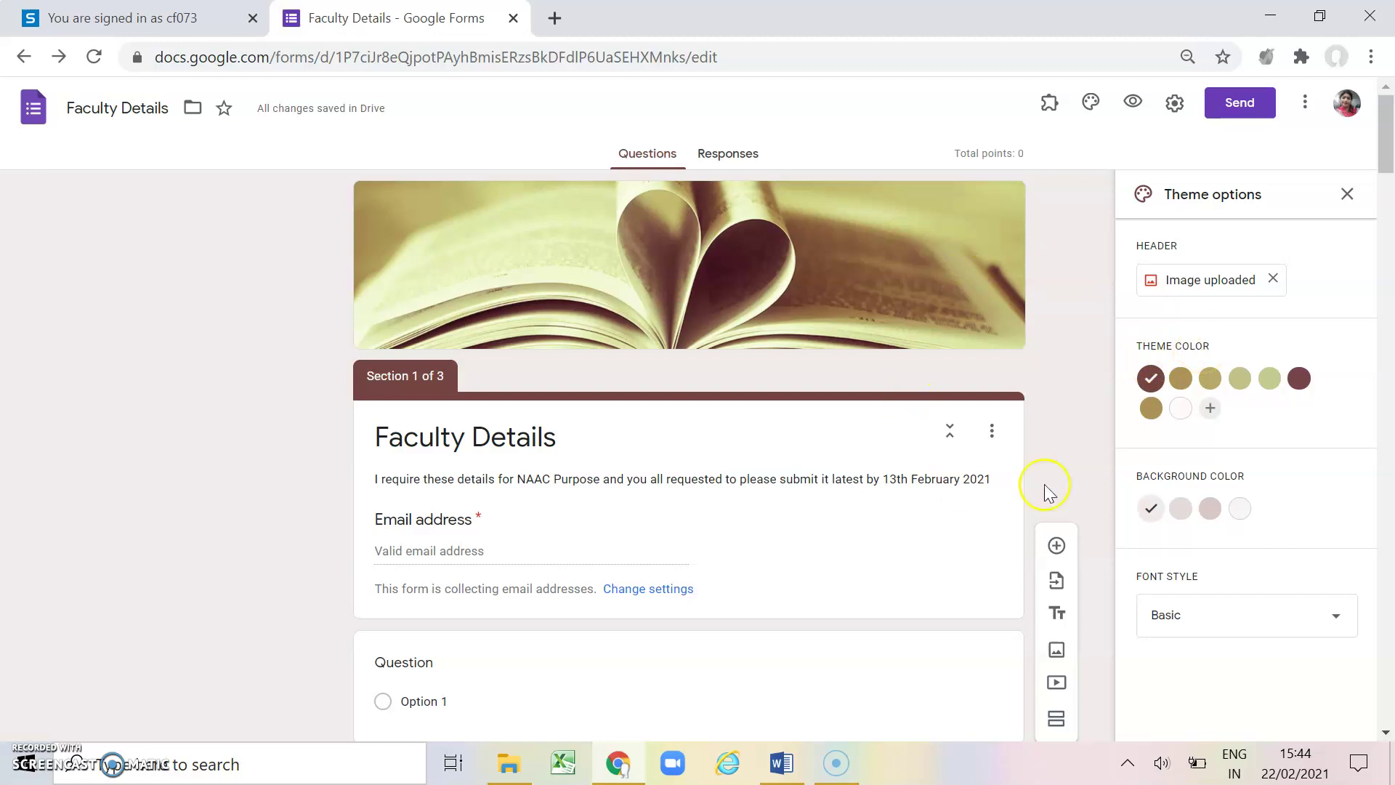
Step: After trying maroon, gold and olive, add custom theme colour #c81c1c
left_click(1300, 381)
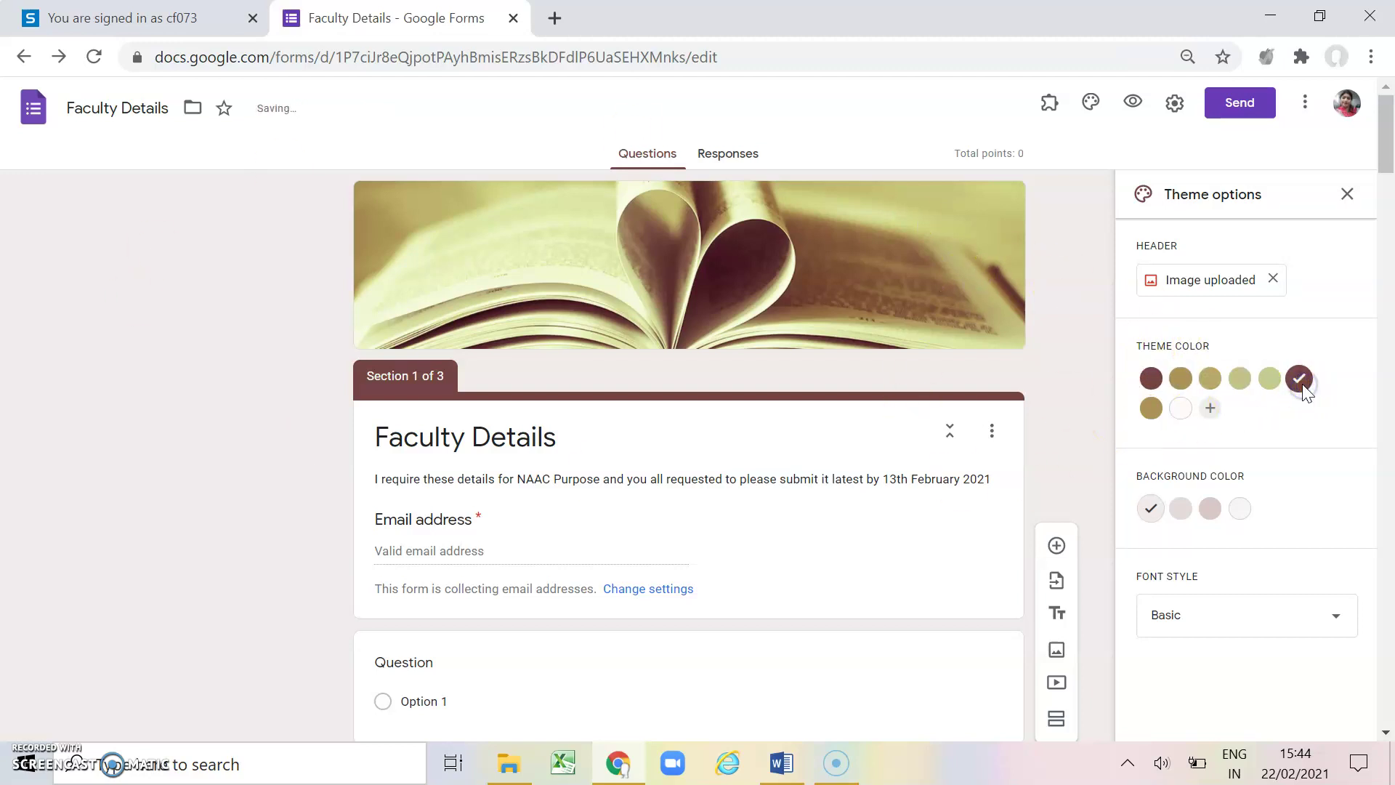
left_click(1180, 379)
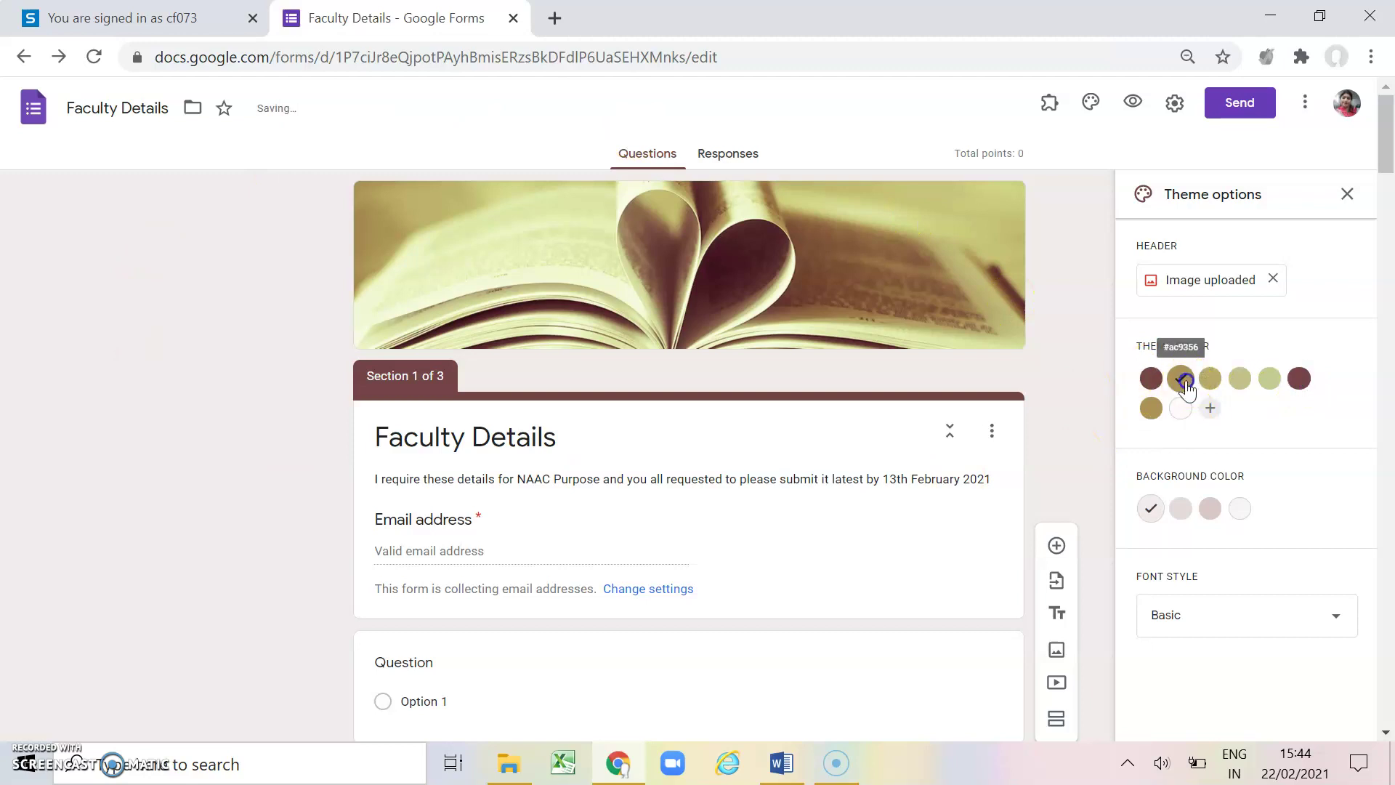
left_click(1240, 378)
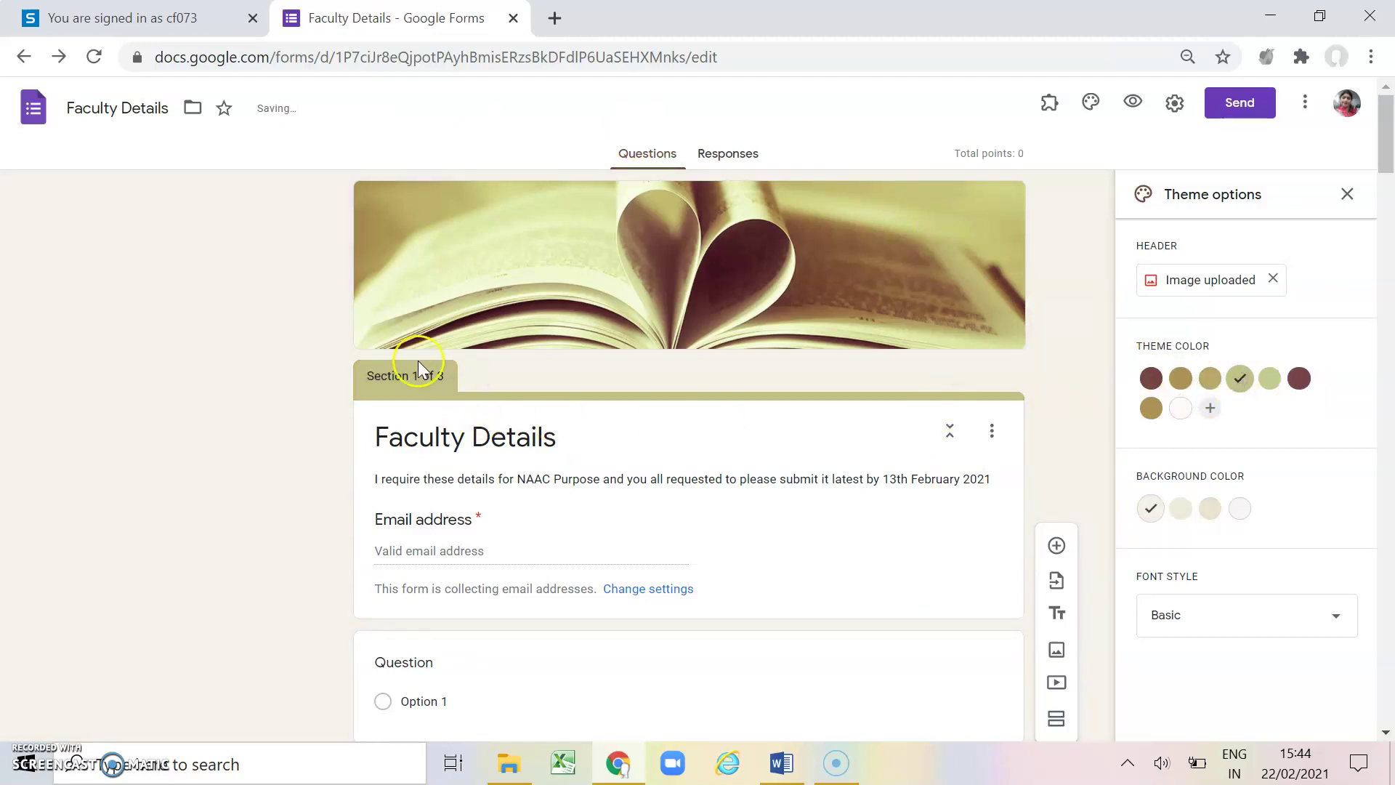
right_click(1157, 381)
left_click(1151, 379)
left_click(1210, 412)
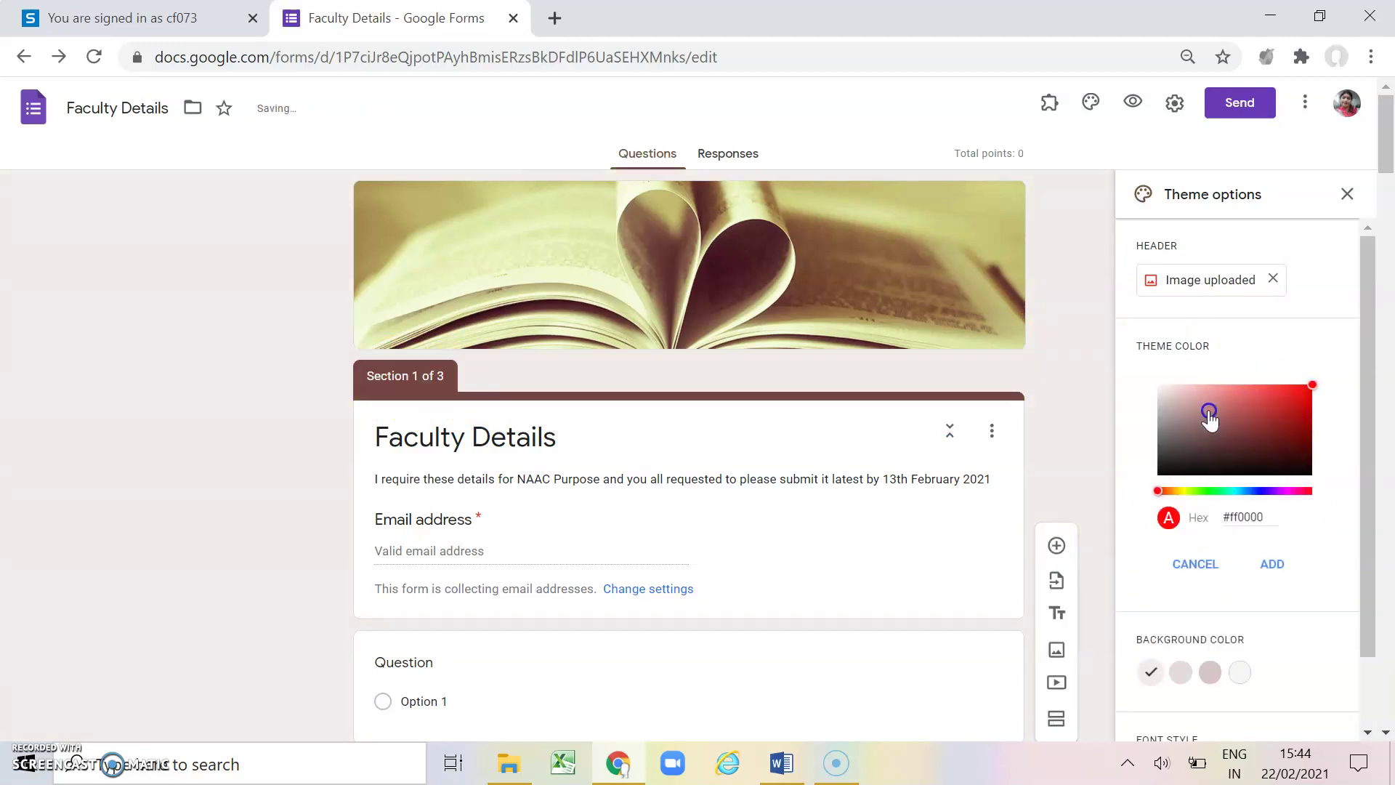
left_click(1271, 564)
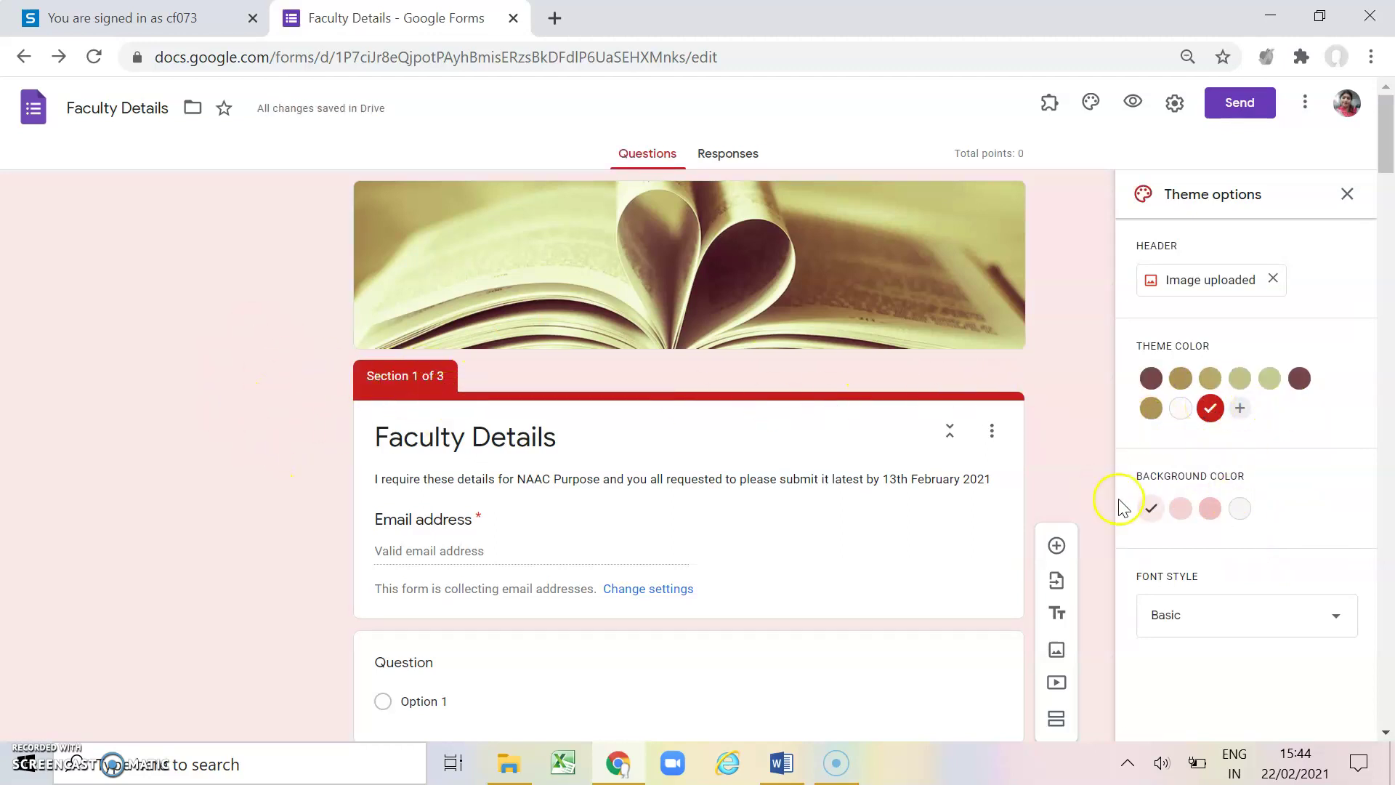
Step: Set the form background to the medium pink swatch
left_click(1204, 510)
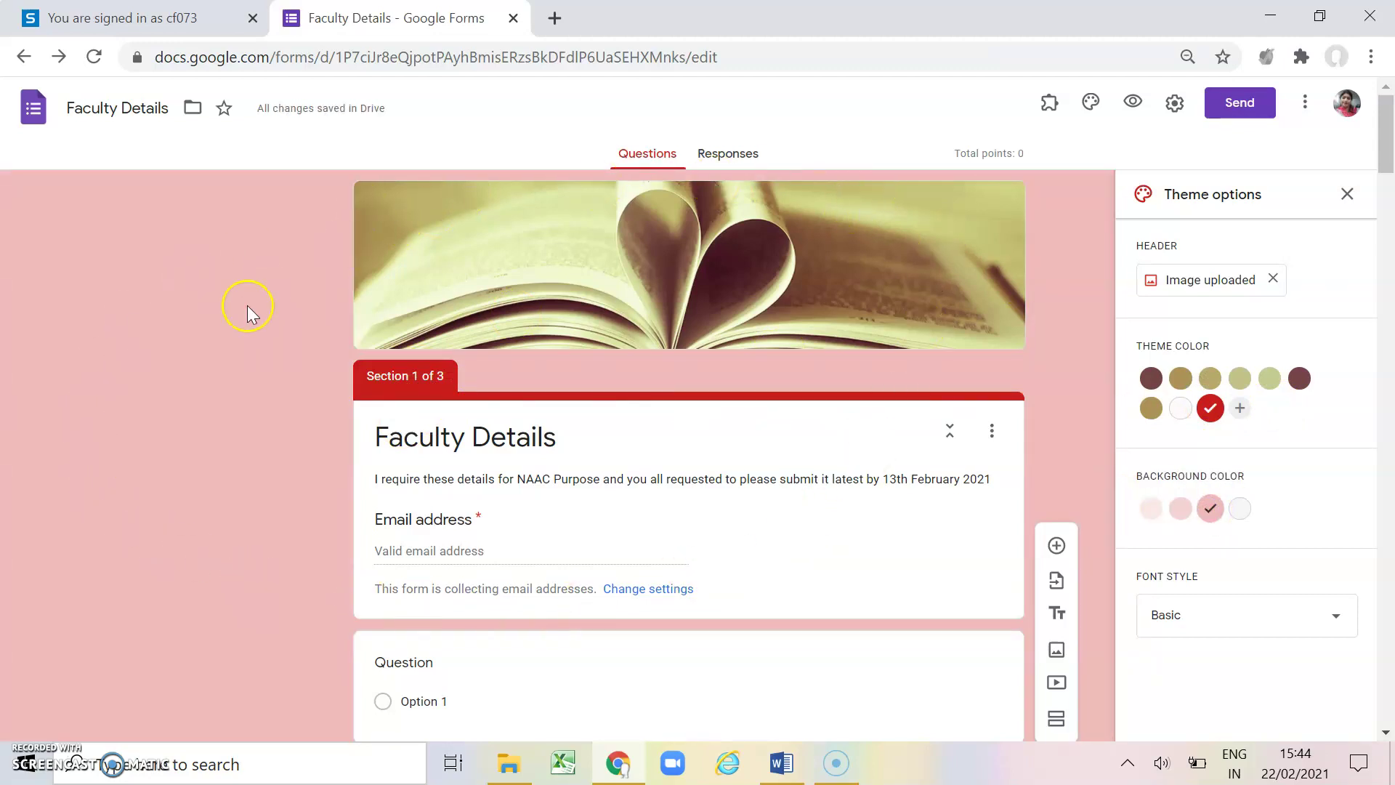
left_click(1182, 510)
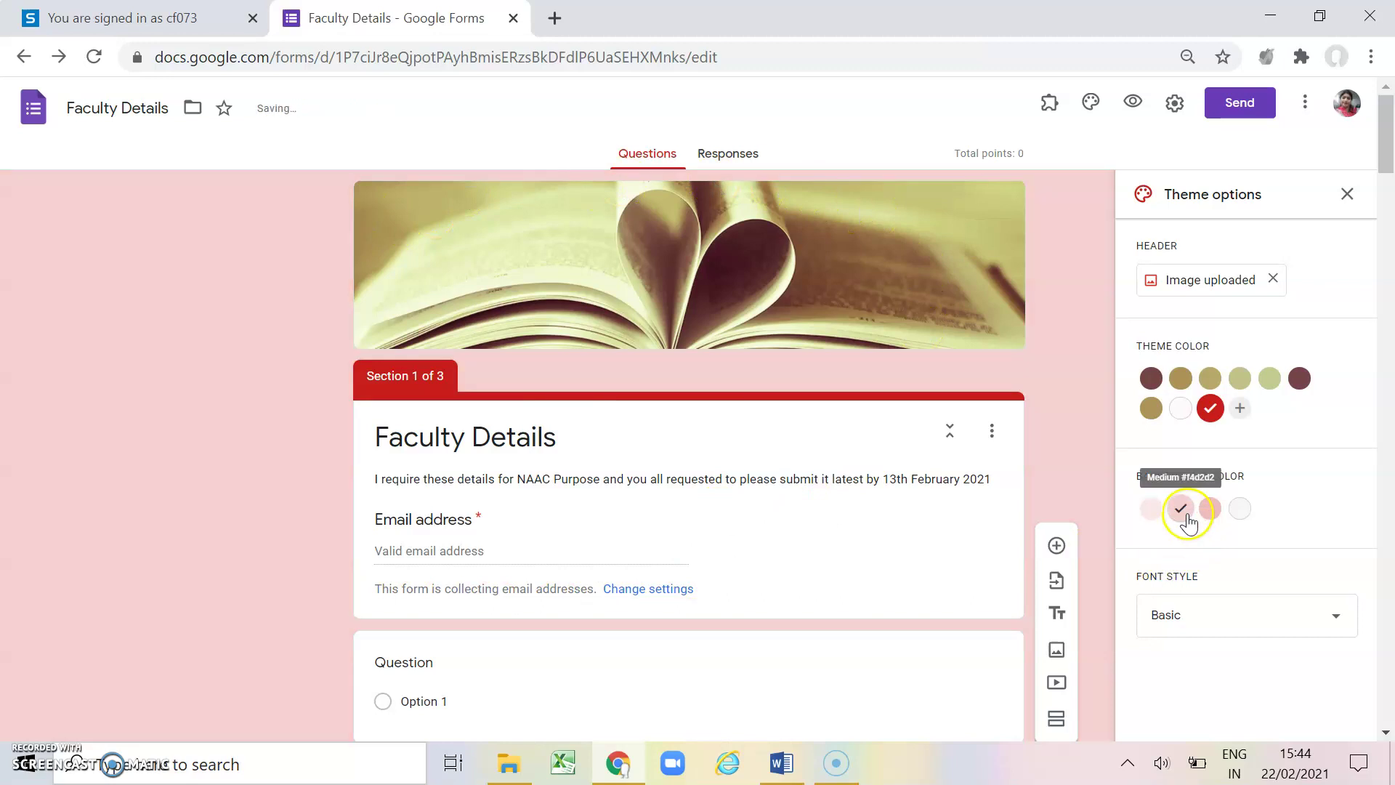
scroll(991, 491, "down", 2)
Step: Try the Decorative, Formal and Playful font styles on the form
left_click(1208, 615)
right_click(1210, 621)
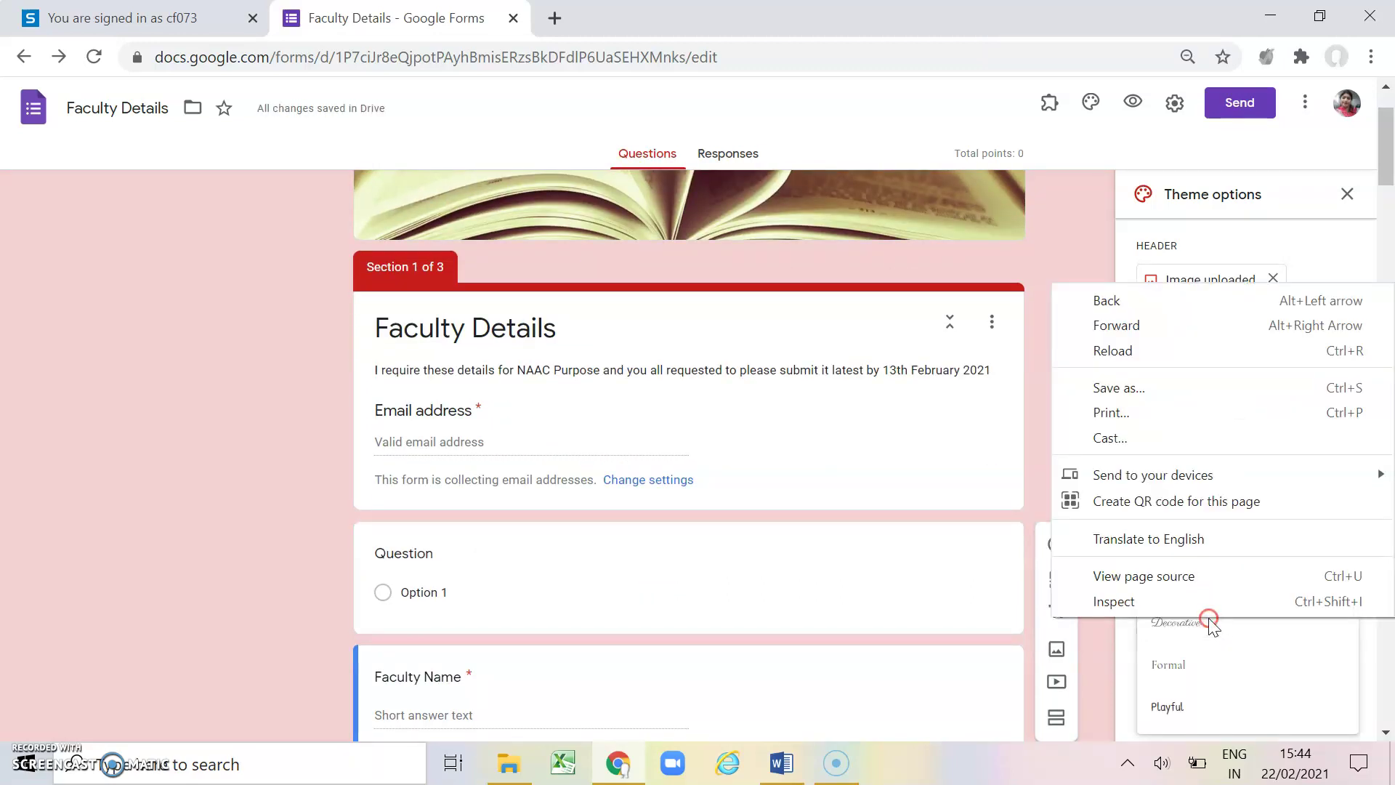
left_click(1085, 246)
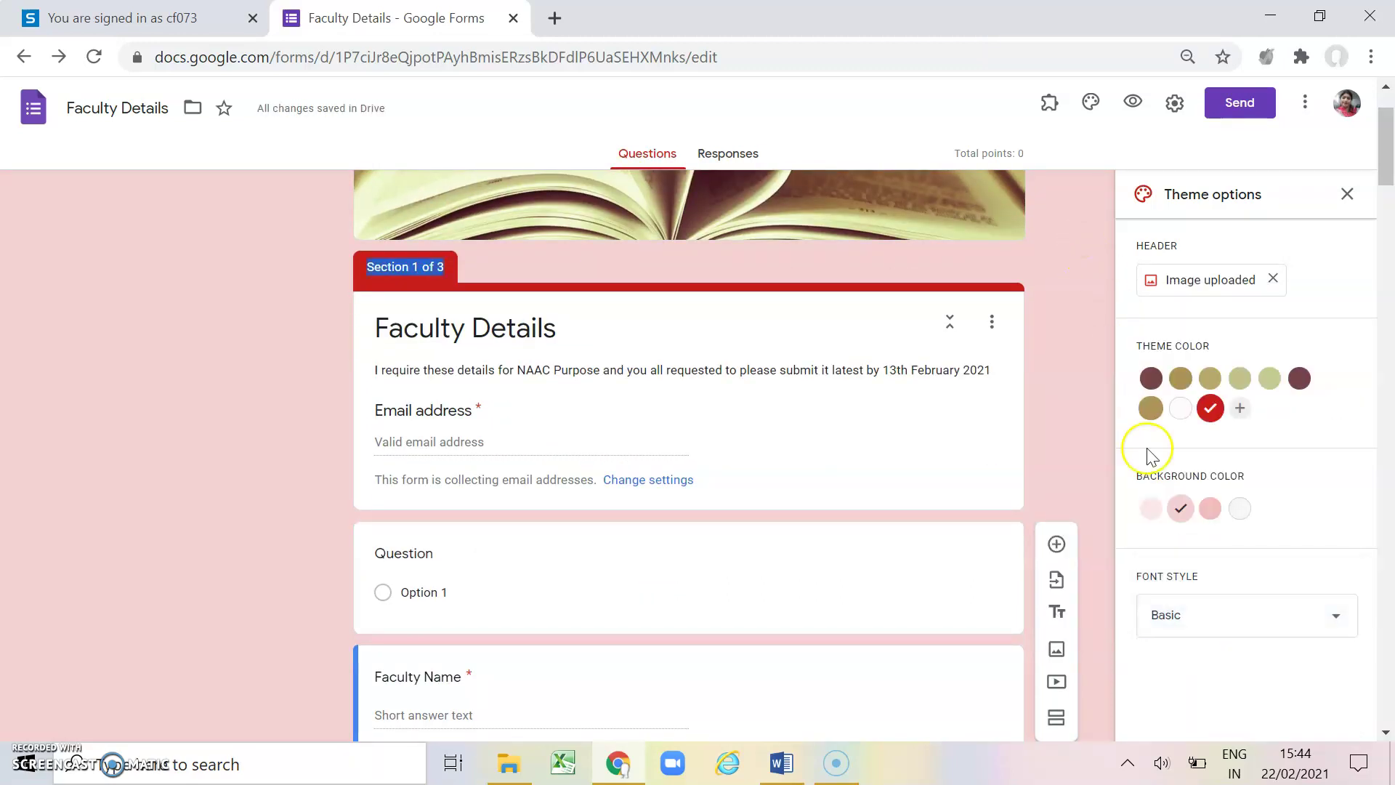
left_click(1173, 613)
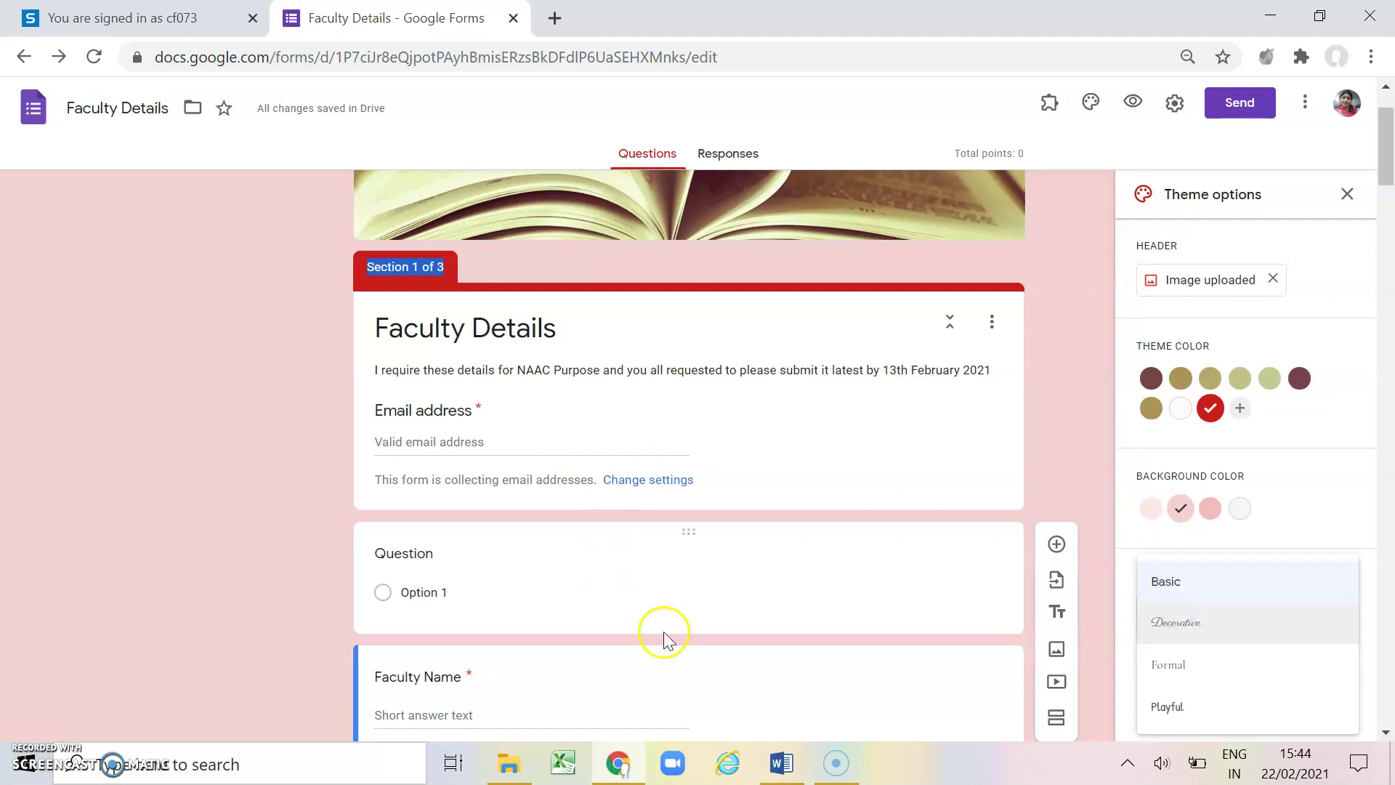
left_click(1166, 624)
scroll(705, 552, "down", 1)
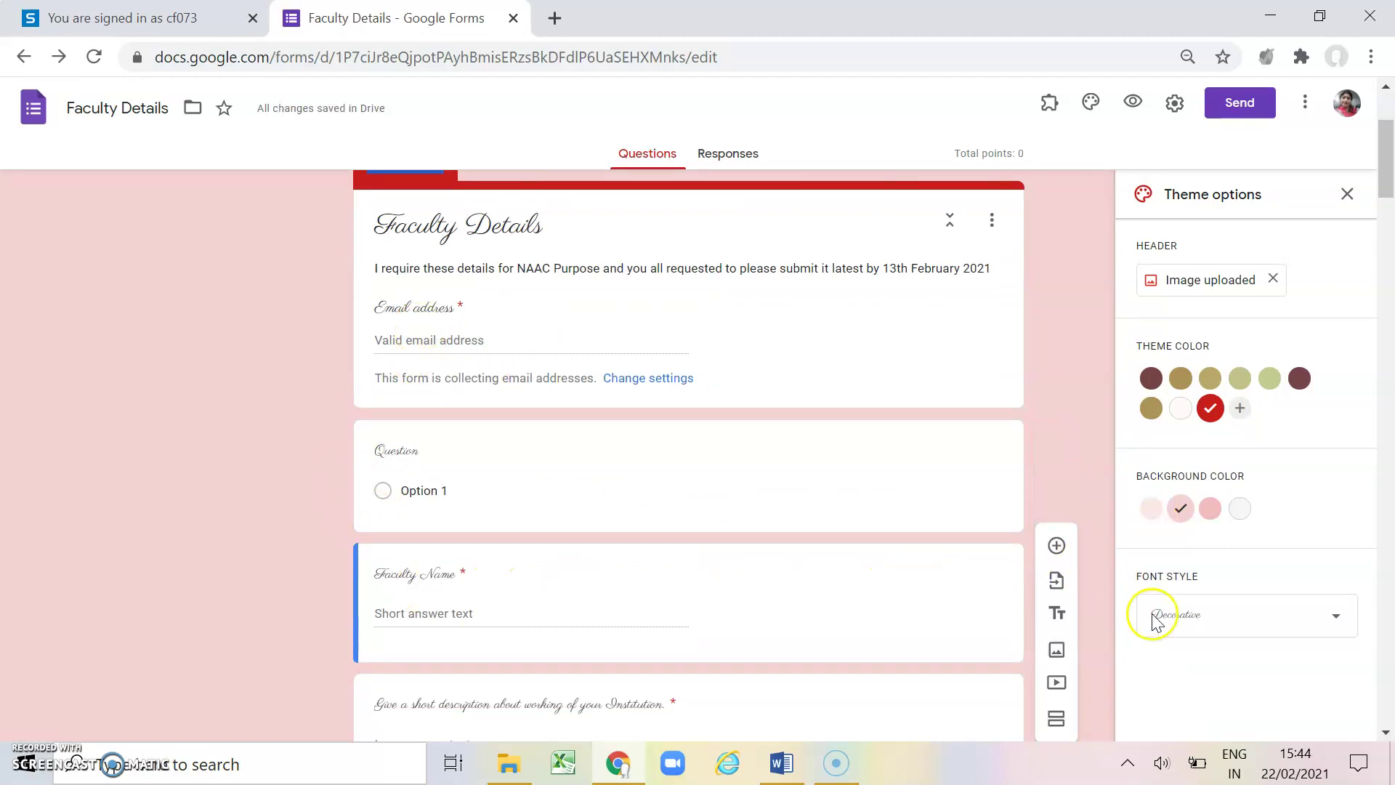
left_click(1201, 630)
left_click(1180, 665)
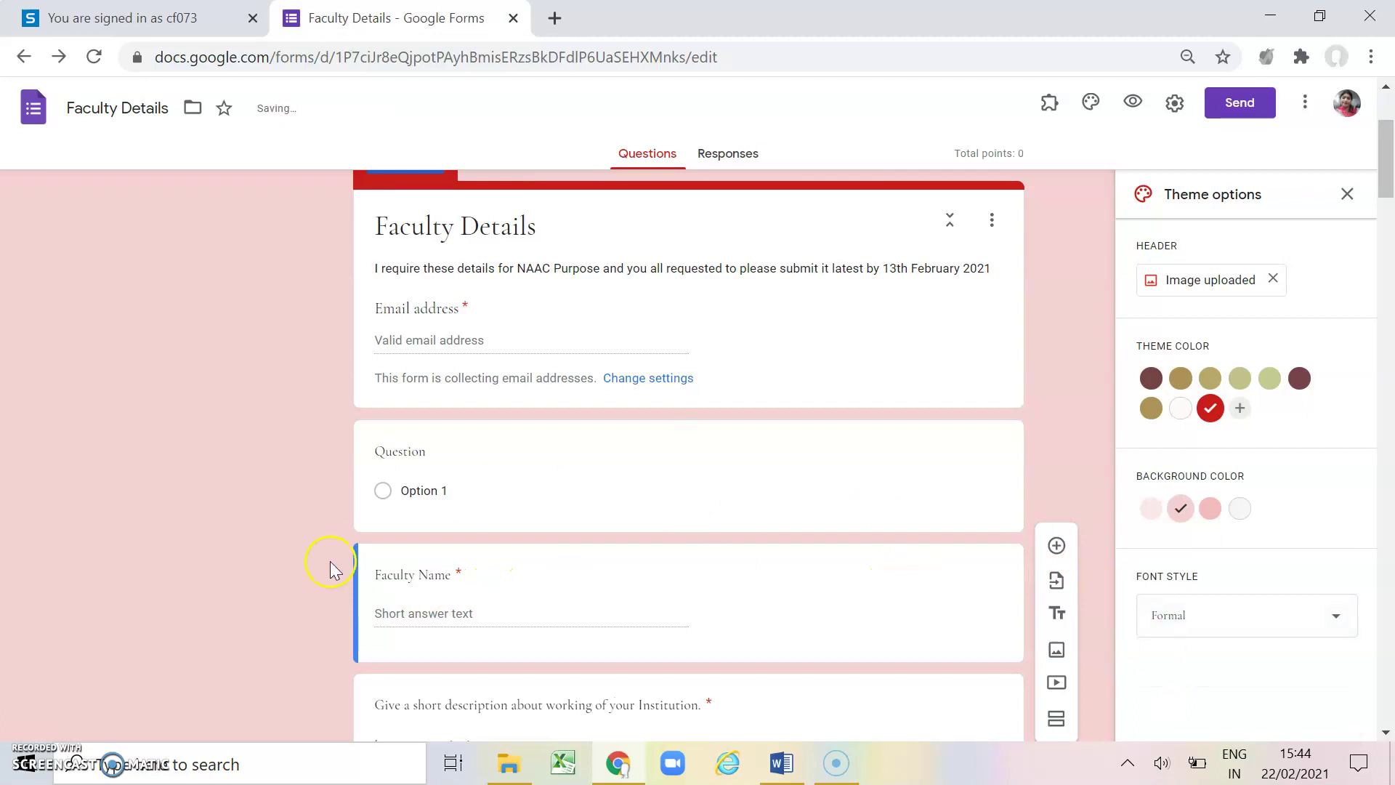
left_click(1187, 630)
left_click(1168, 669)
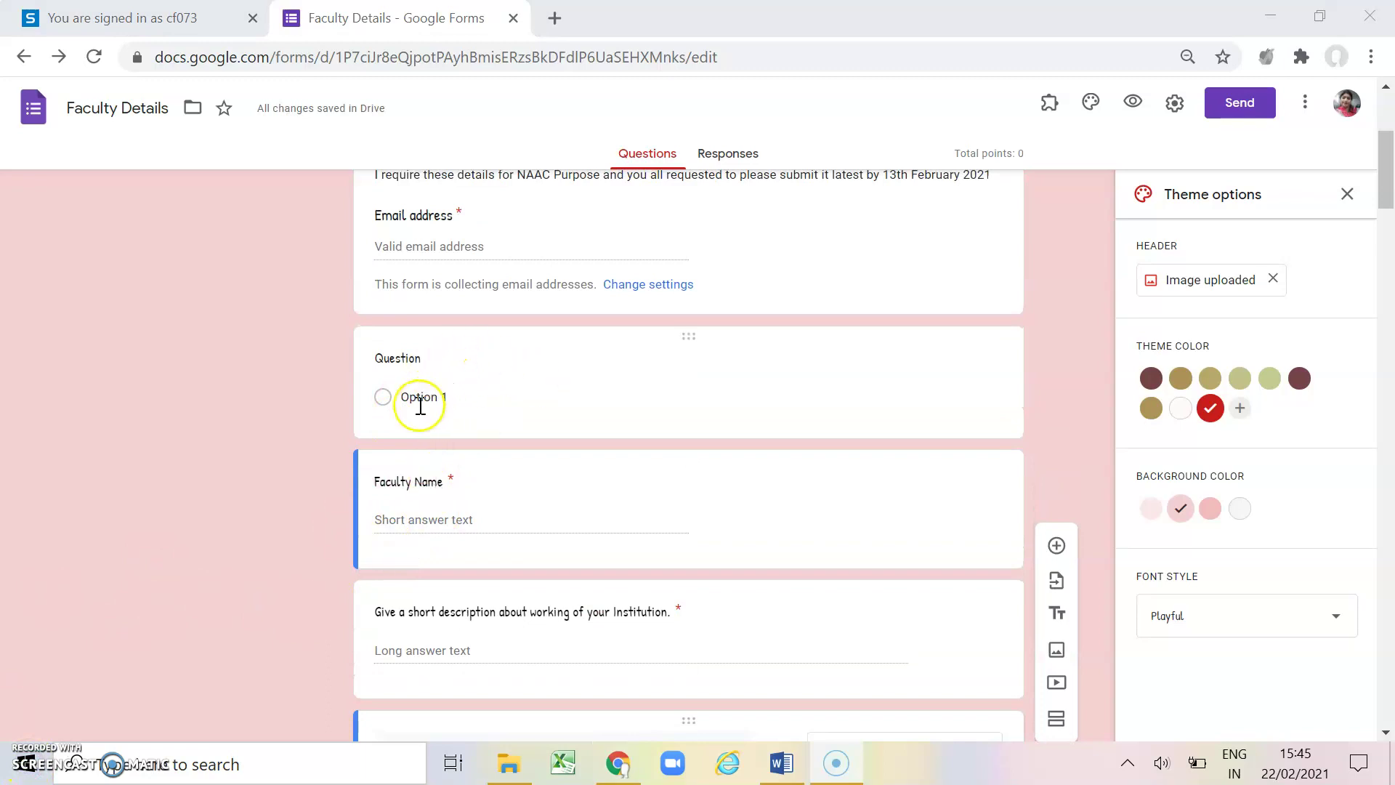
Step: Settle on the Basic font style and close Theme options
left_click(1227, 624)
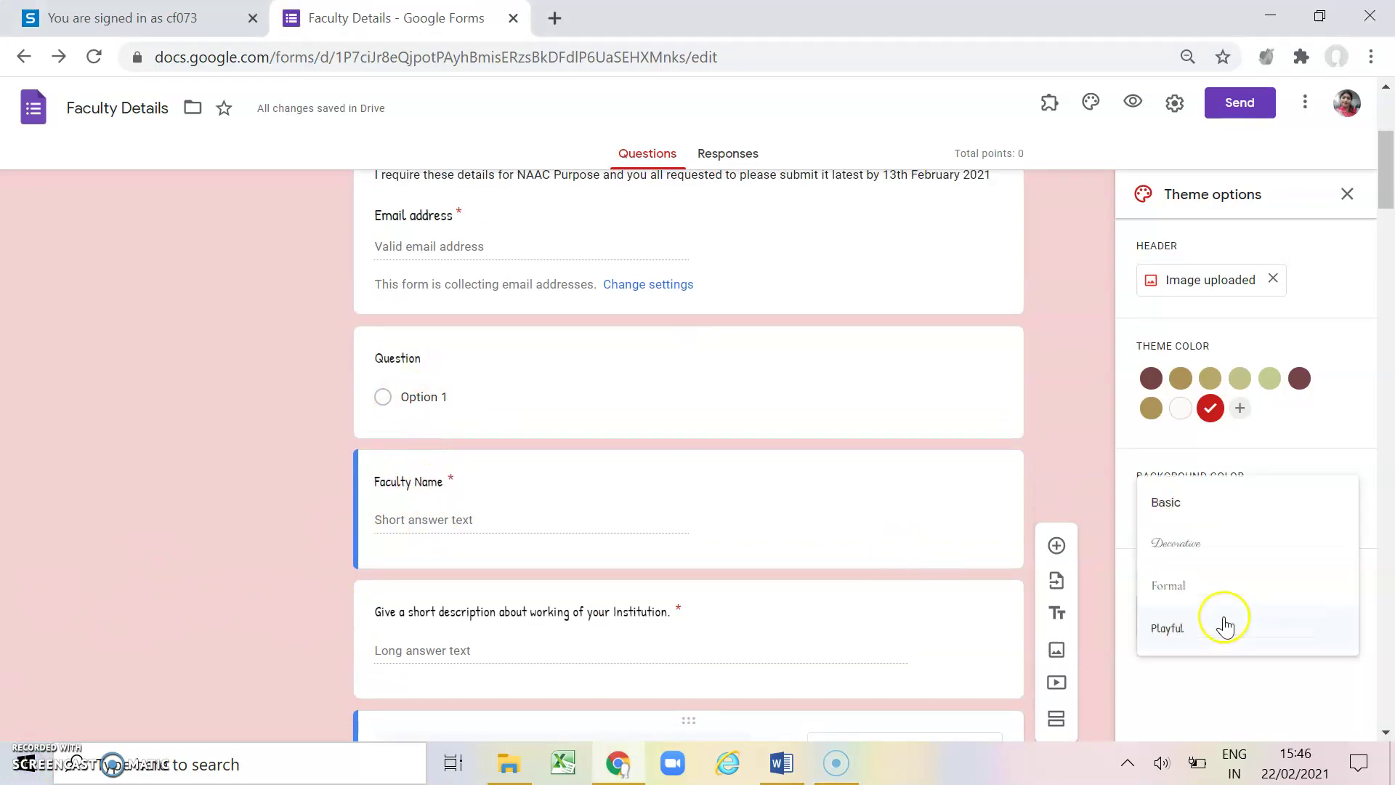
left_click(1171, 504)
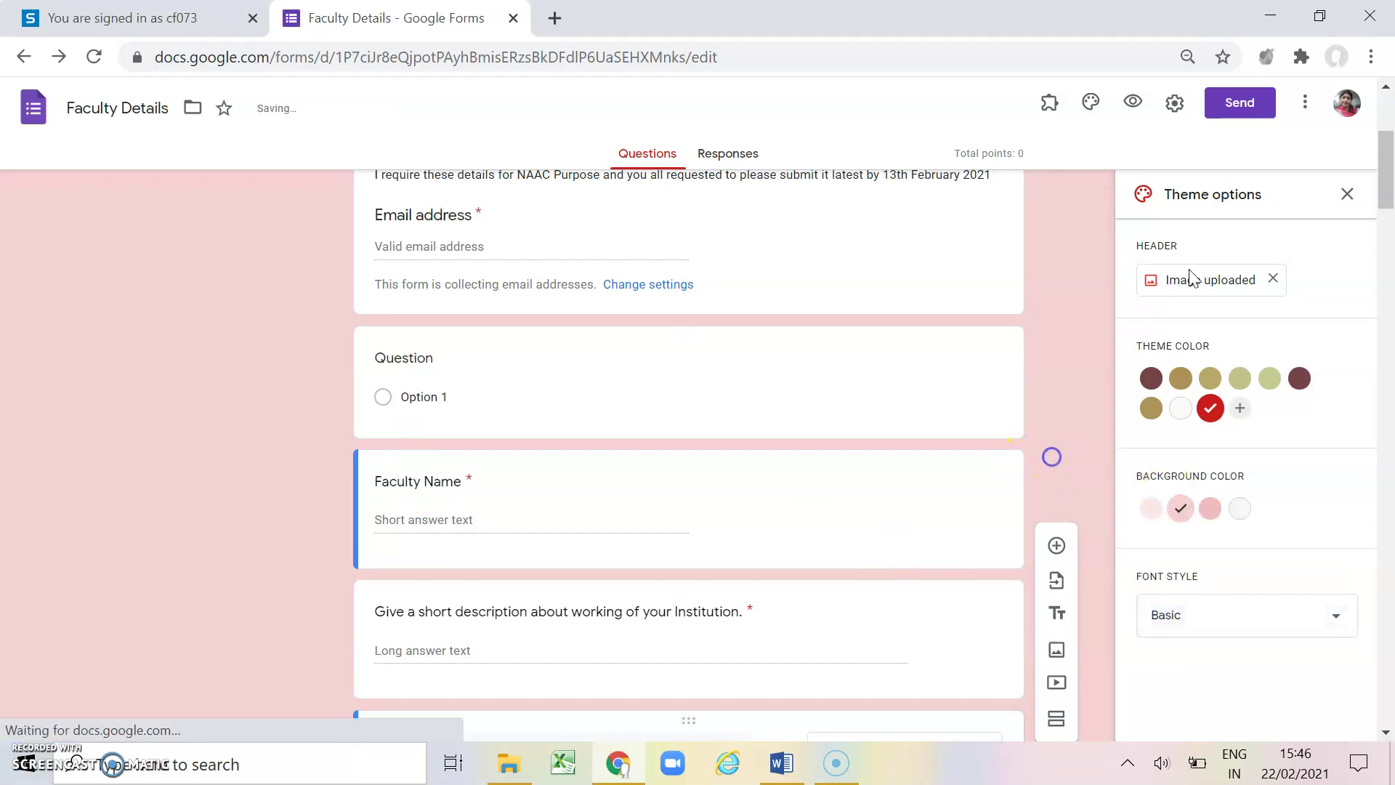
left_click(1347, 194)
Step: Scroll through the respondent preview, then close it to return to editing
scroll(1052, 388, "down", 3)
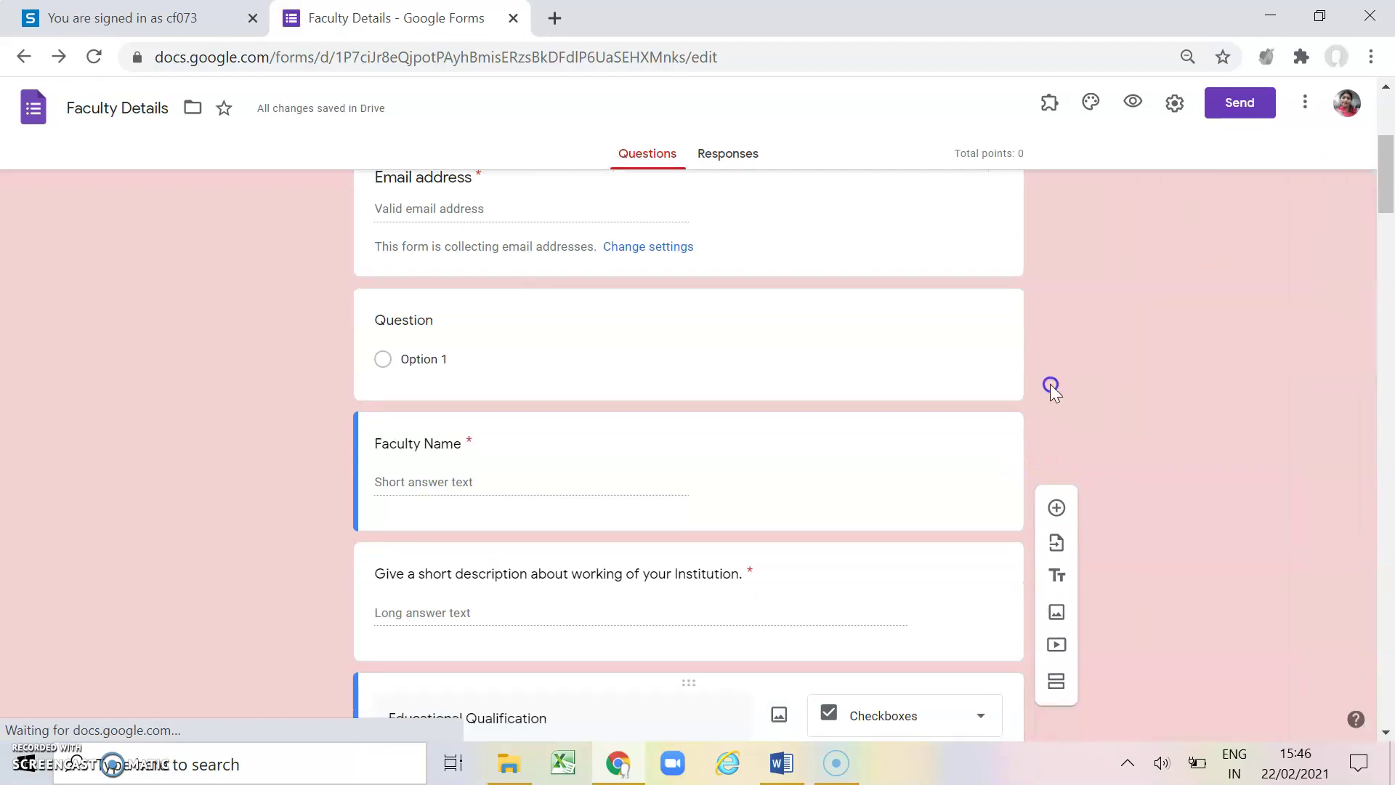
scroll(1052, 389, "up", 7)
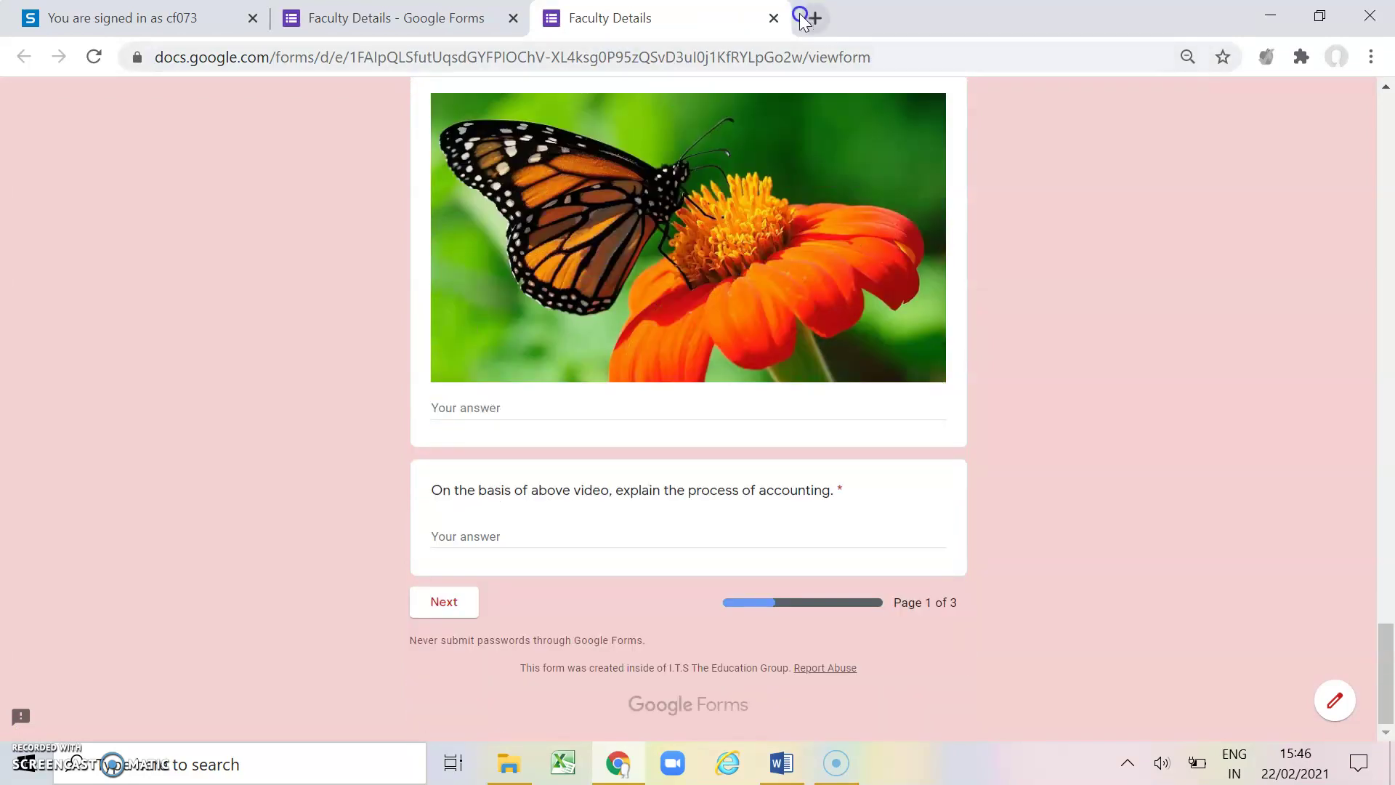
left_click(773, 17)
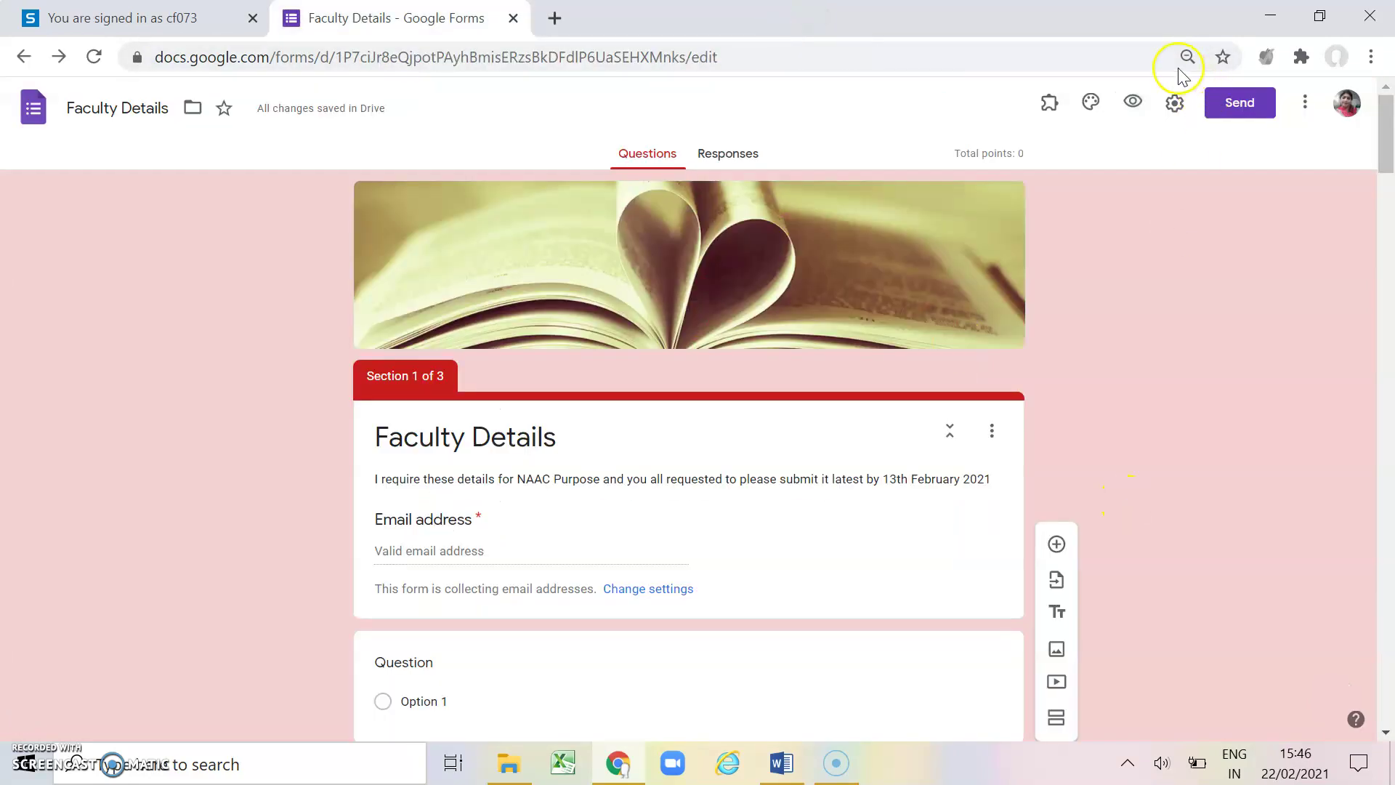
left_click(1175, 109)
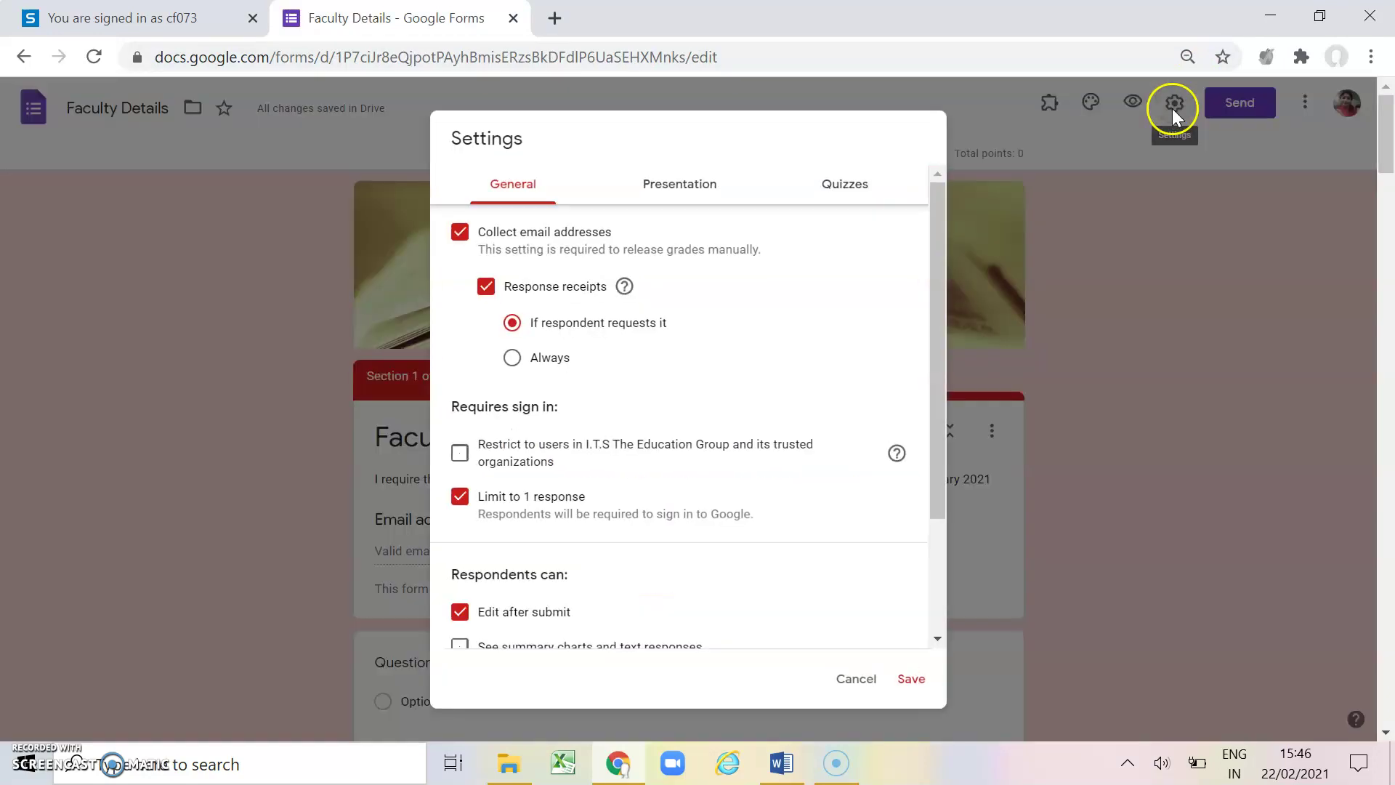
left_click(668, 185)
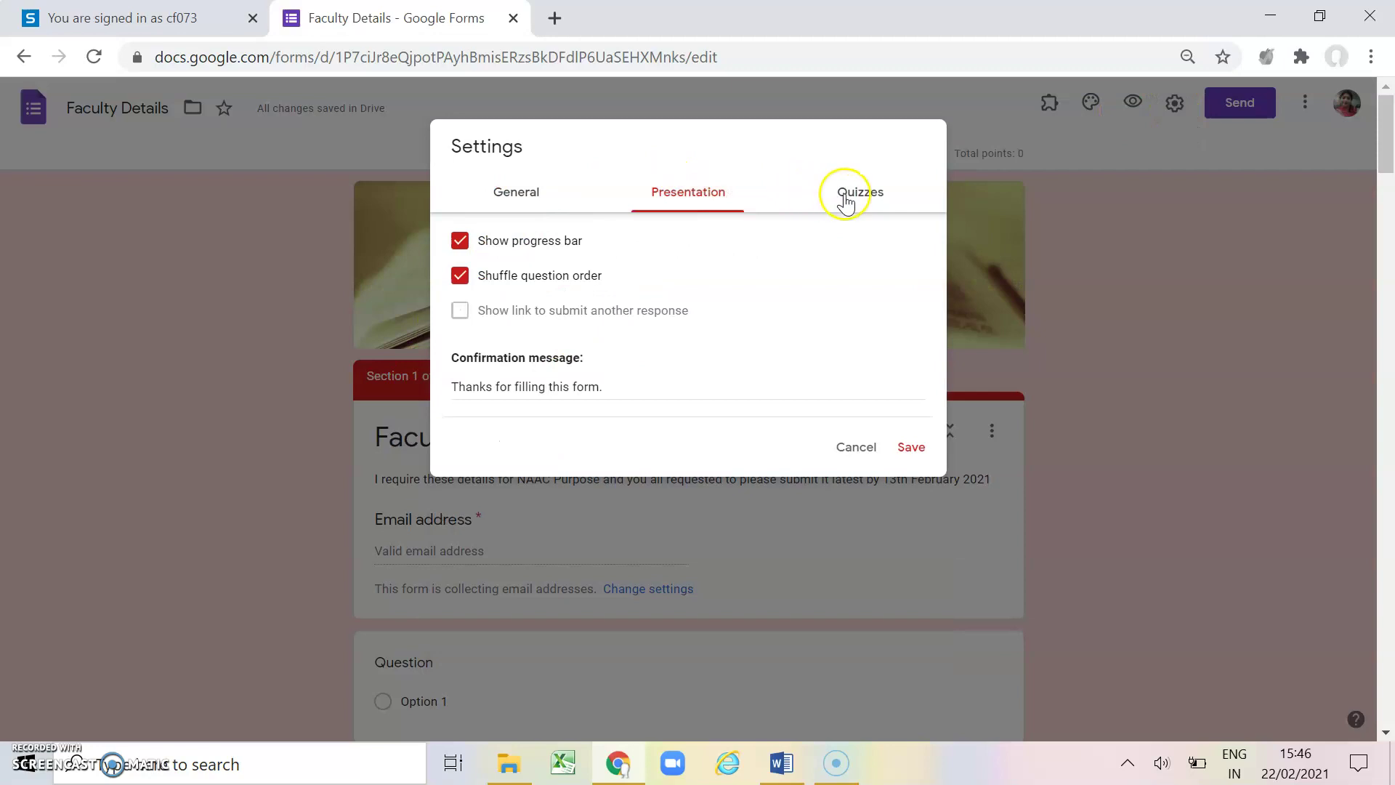
left_click(855, 195)
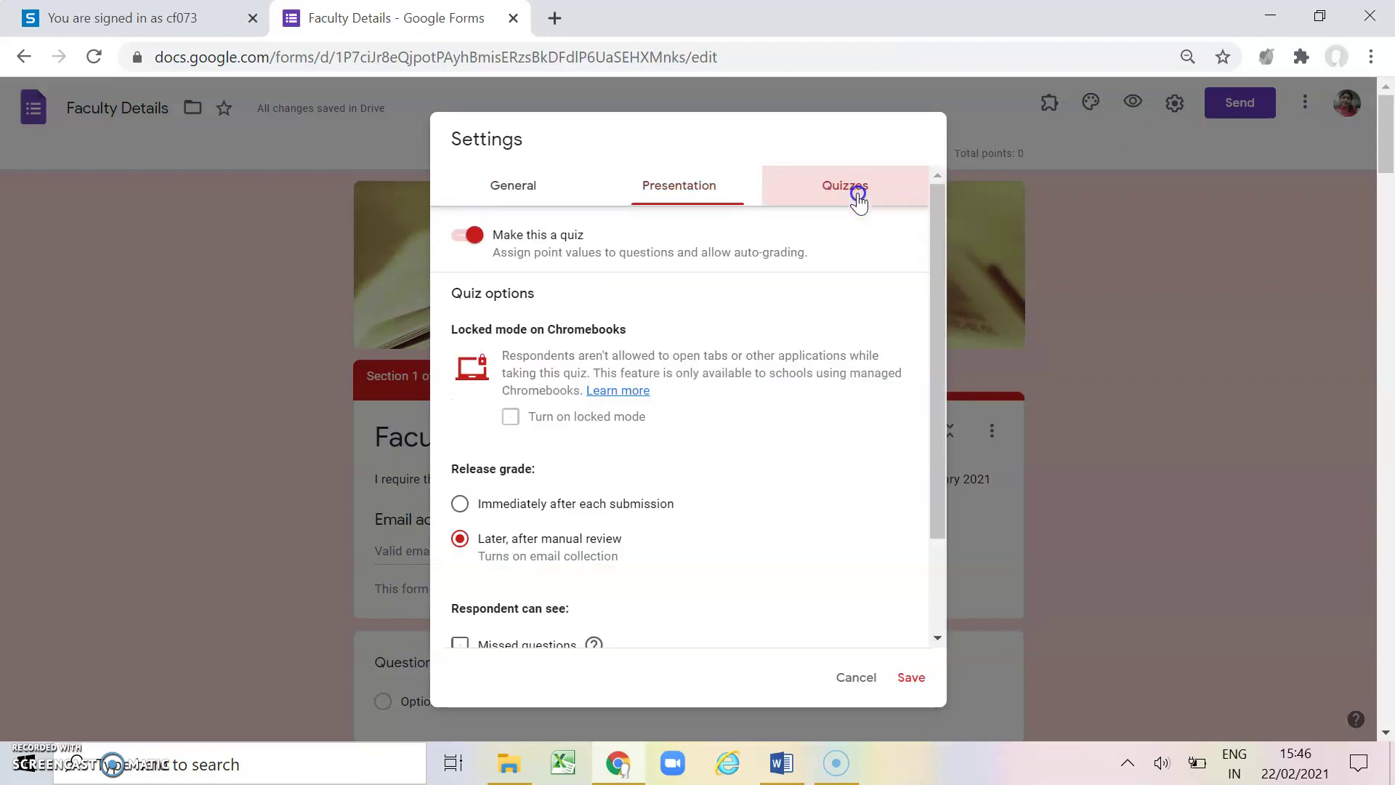
left_click(520, 188)
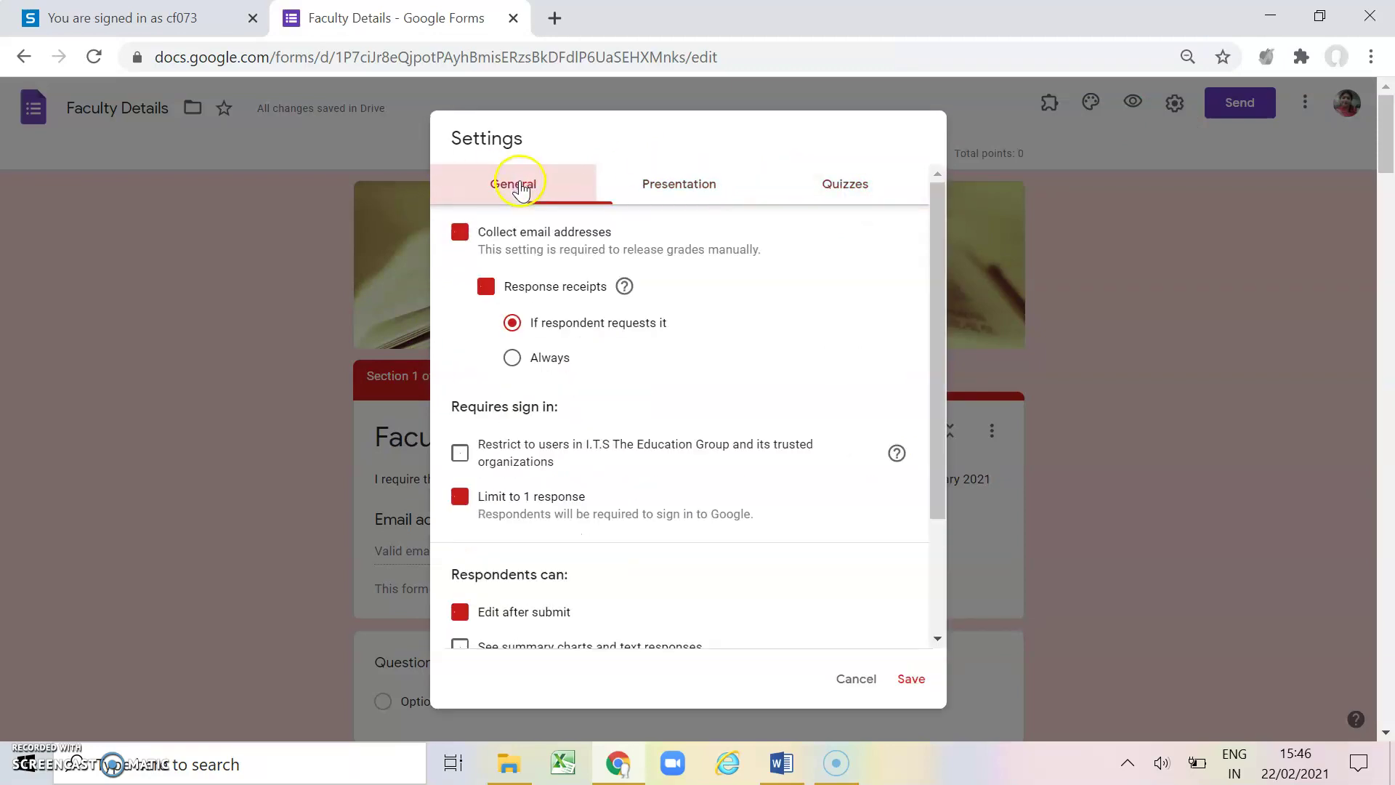
left_click(462, 234)
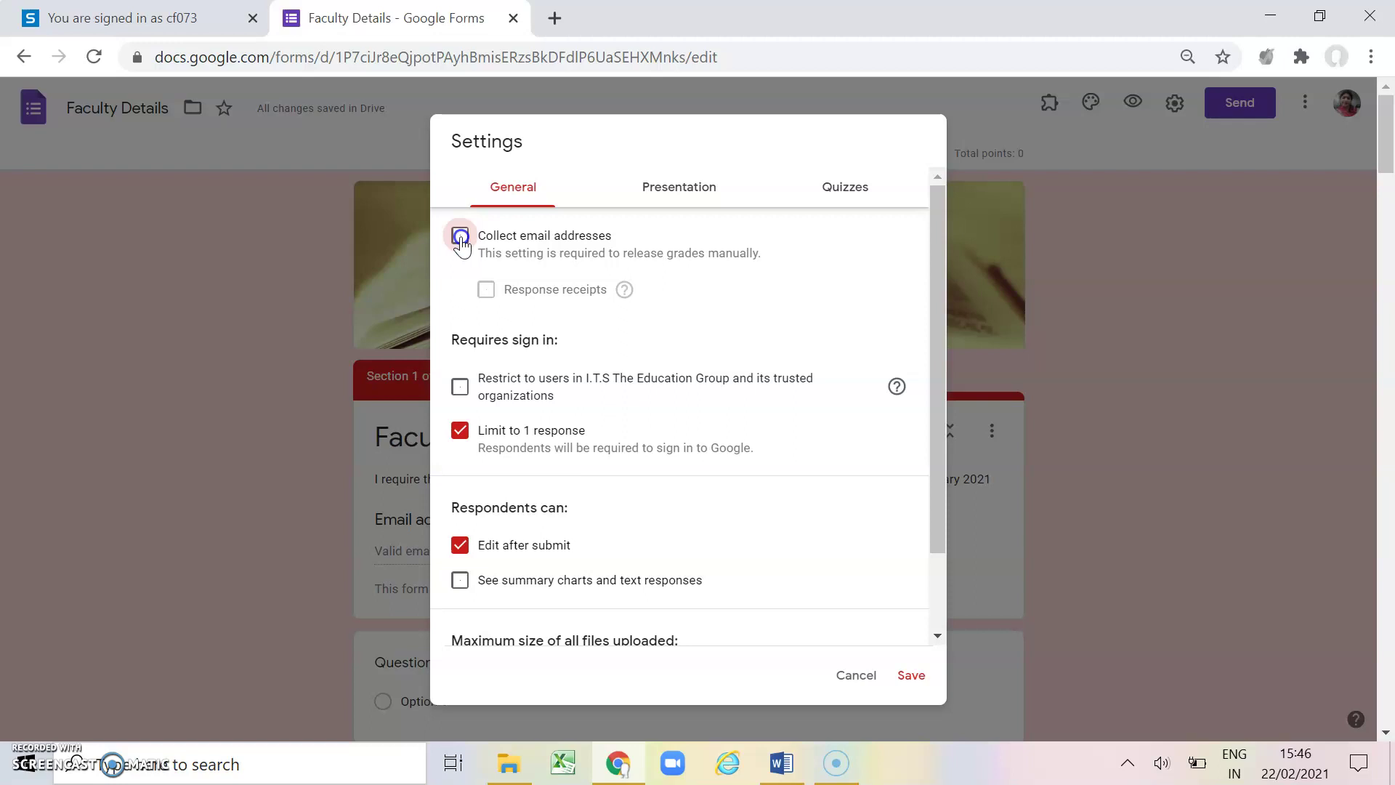
left_click(461, 237)
left_click(486, 289)
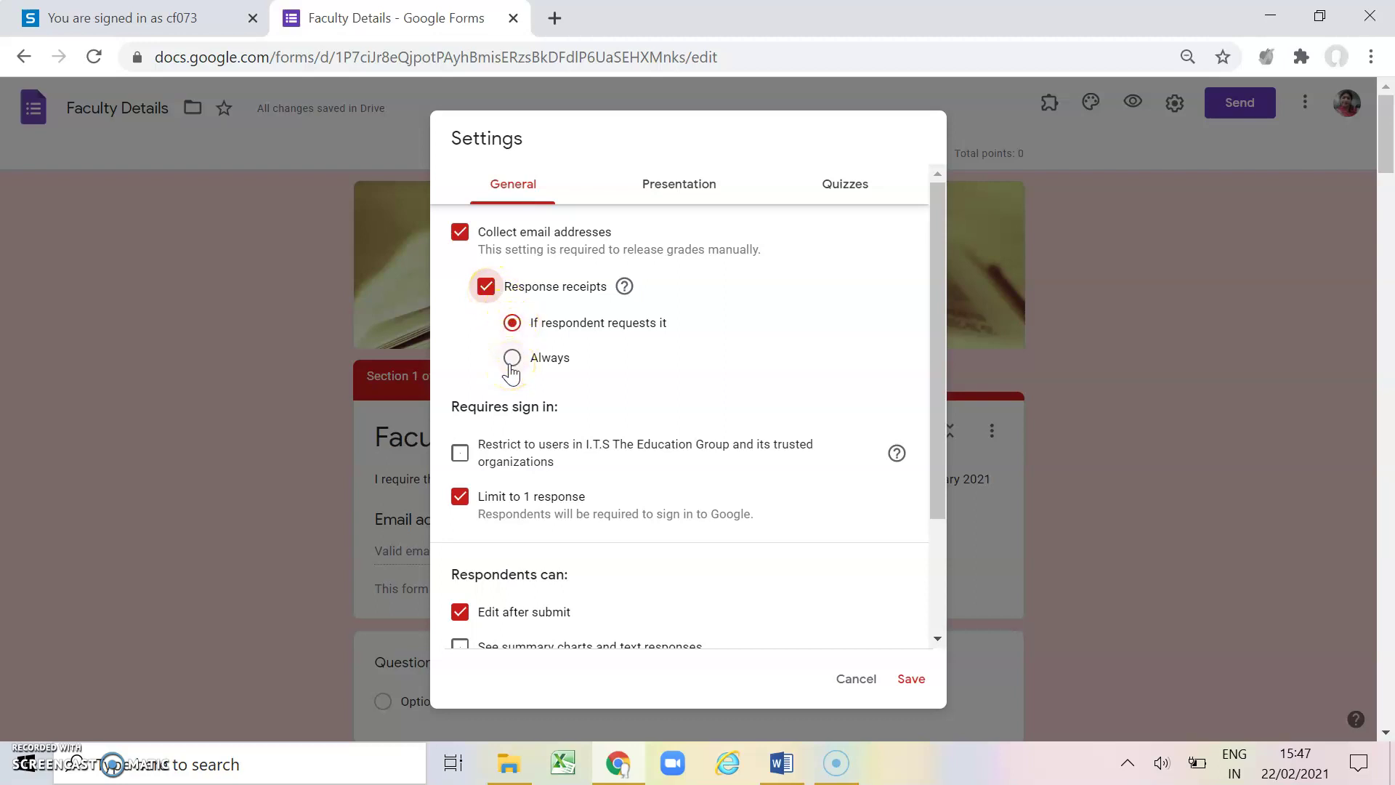
Step: Send response receipts only when requested and allow editing after submit
left_click(512, 360)
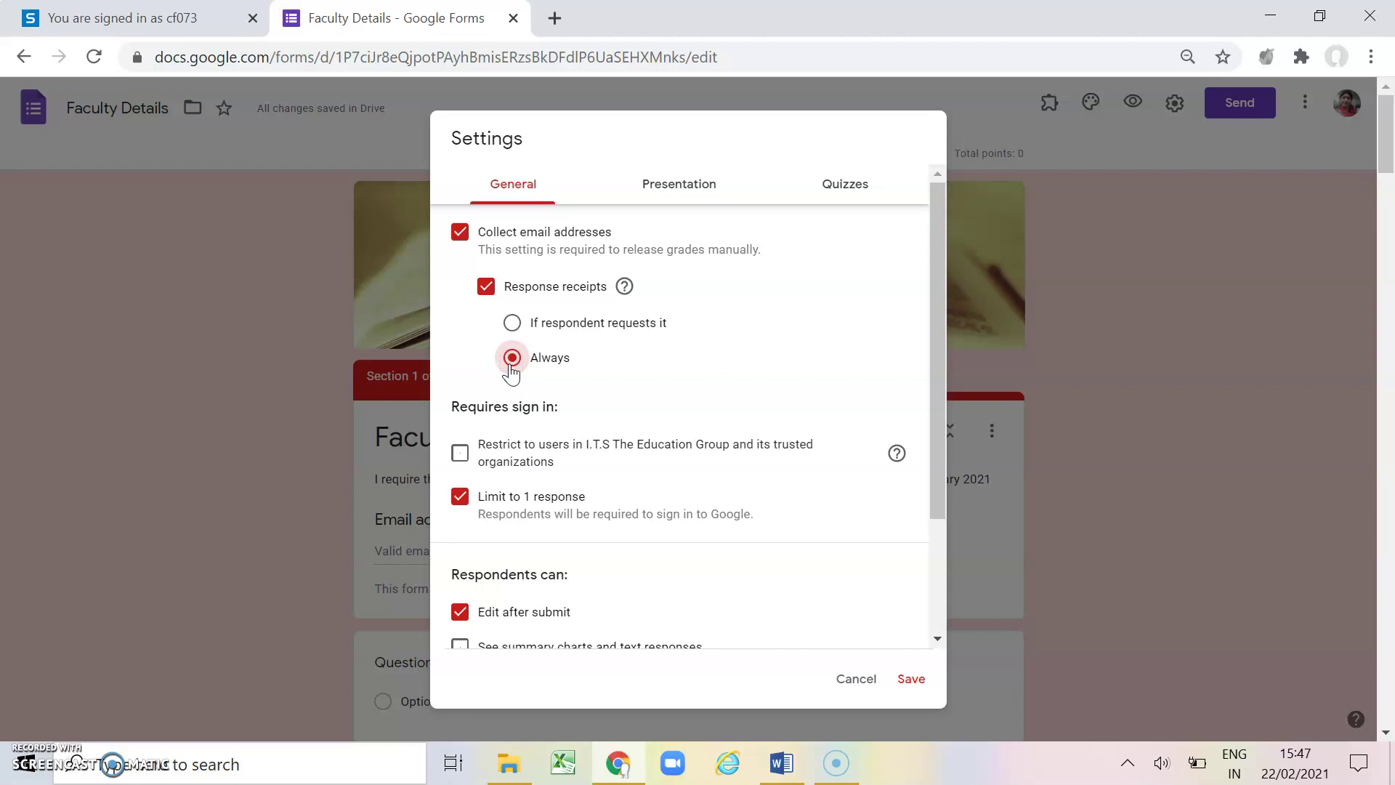
left_click(512, 325)
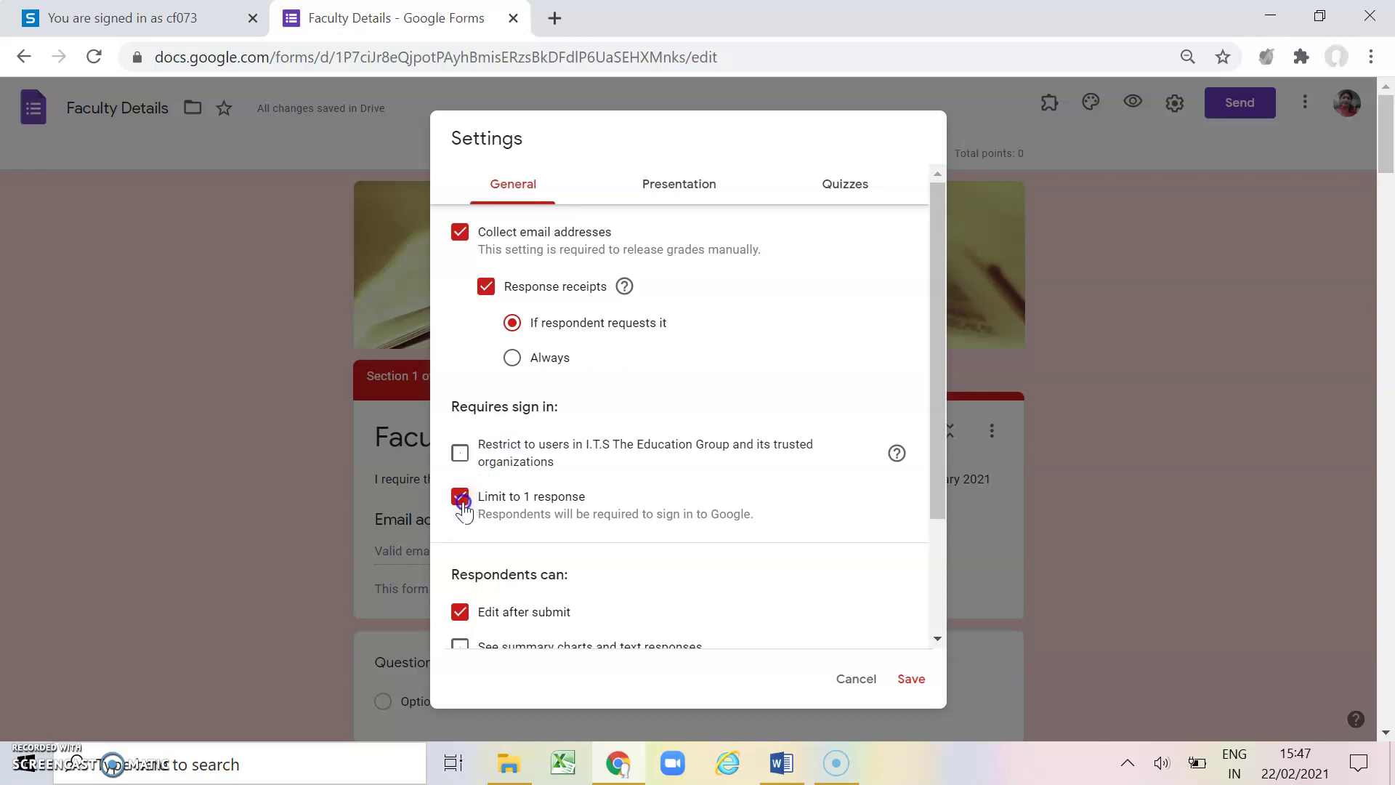
scroll(462, 502, "down", 2)
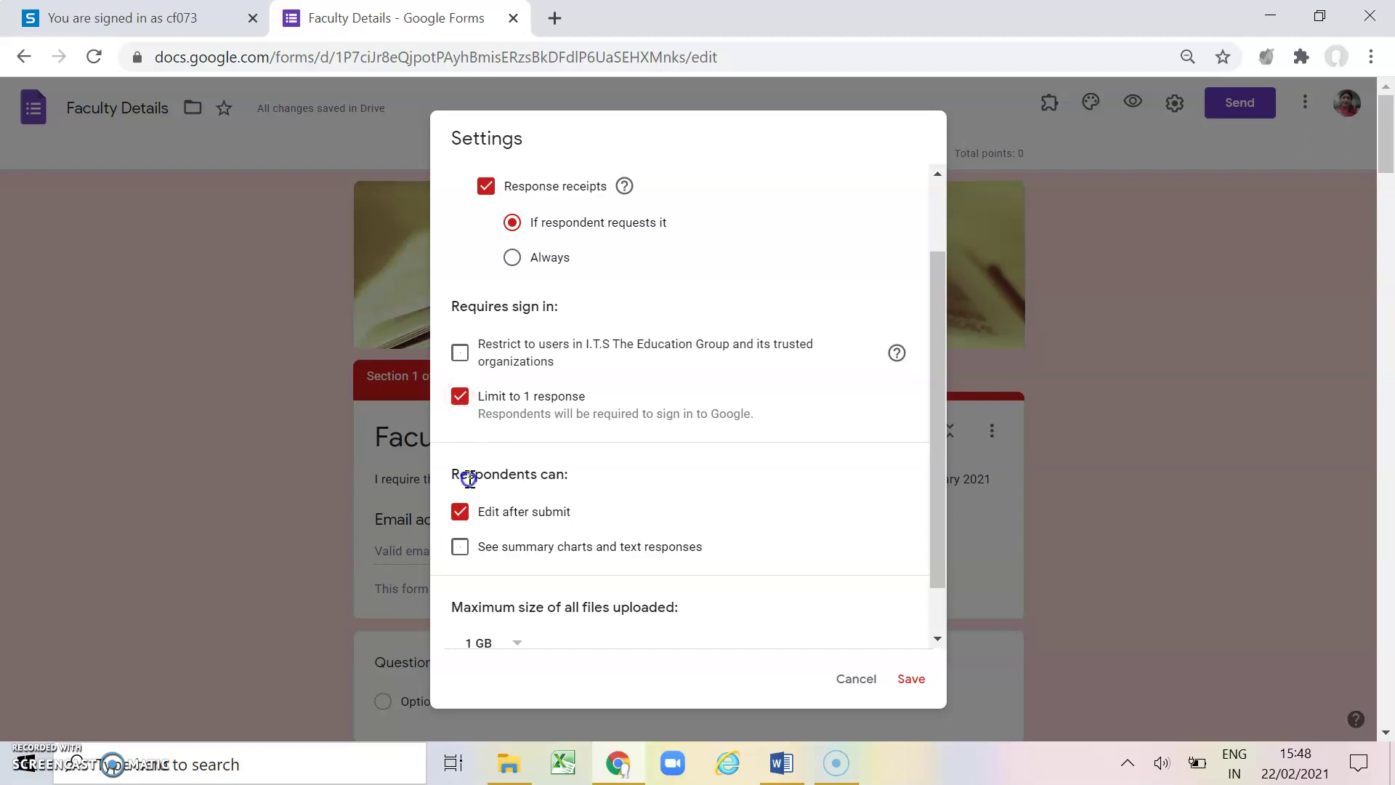
left_click(457, 515)
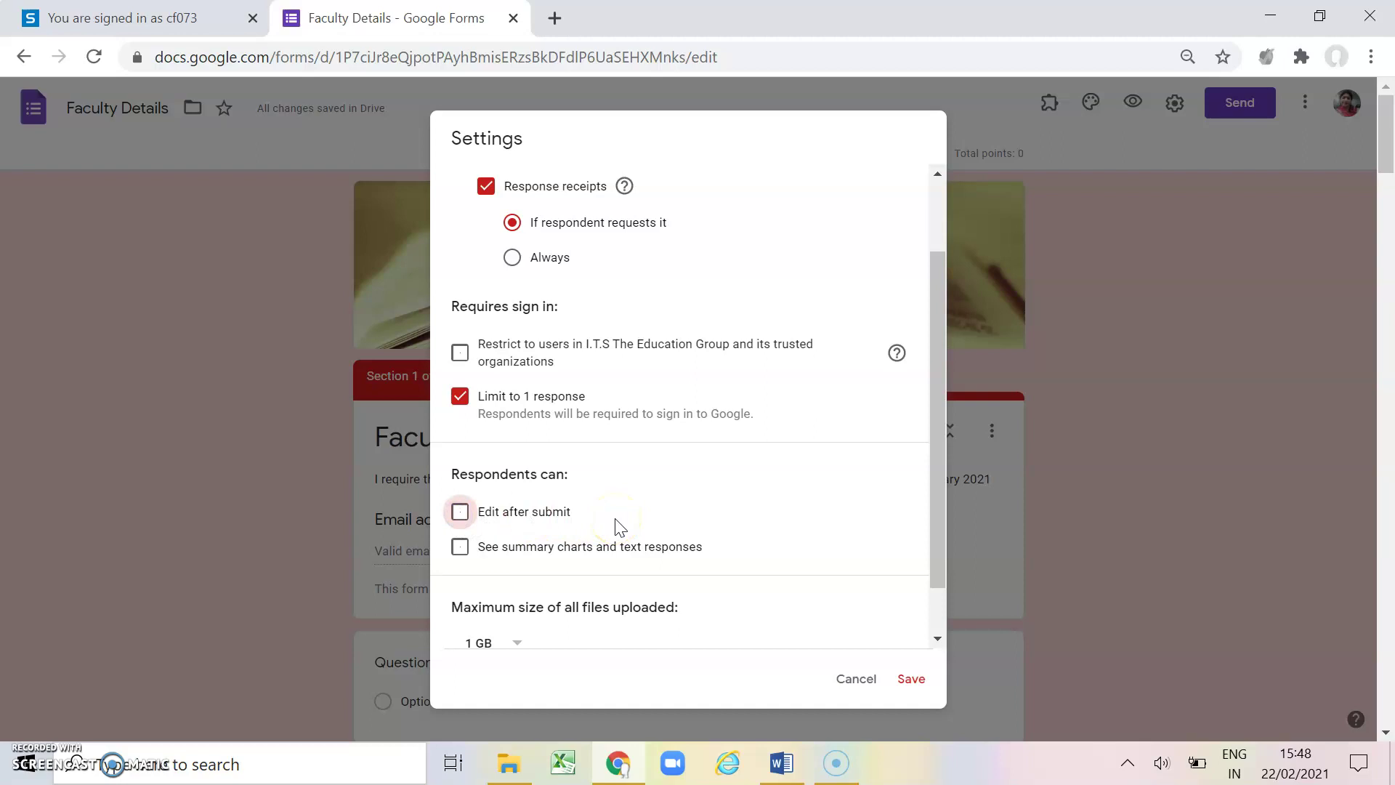
left_click(459, 513)
Step: Scroll back up and switch to the Presentation settings
scroll(570, 546, "down", 1)
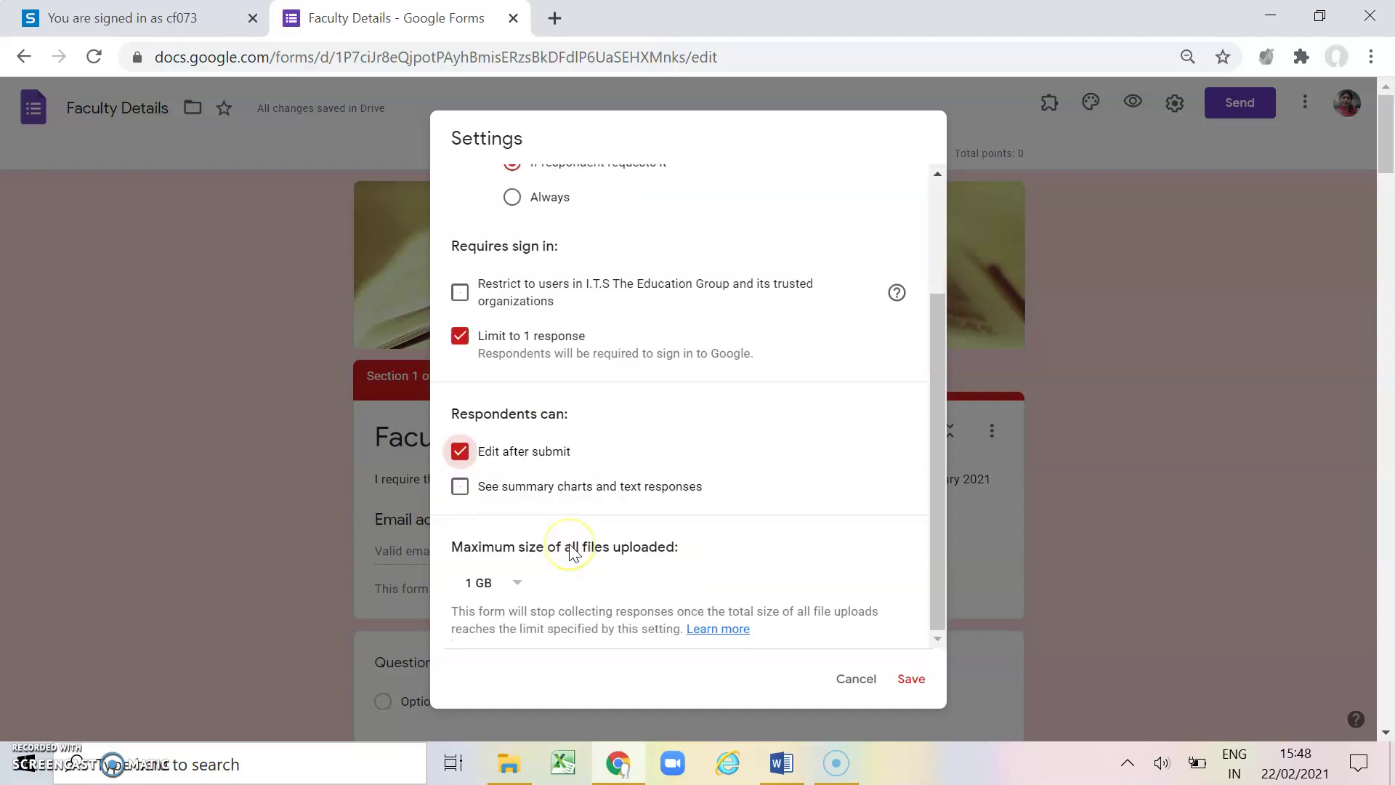
scroll(570, 549, "up", 2)
scroll(571, 553, "up", 2)
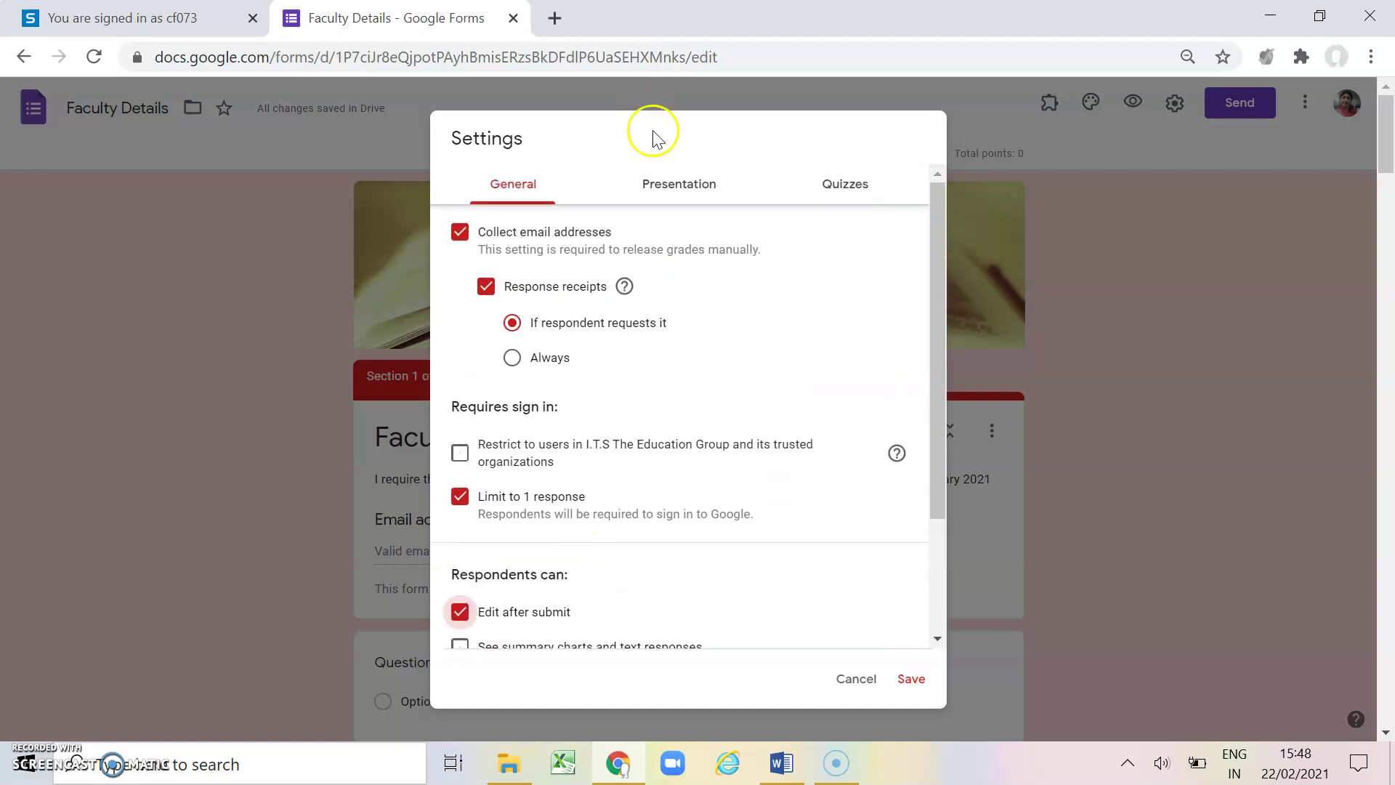
left_click(665, 189)
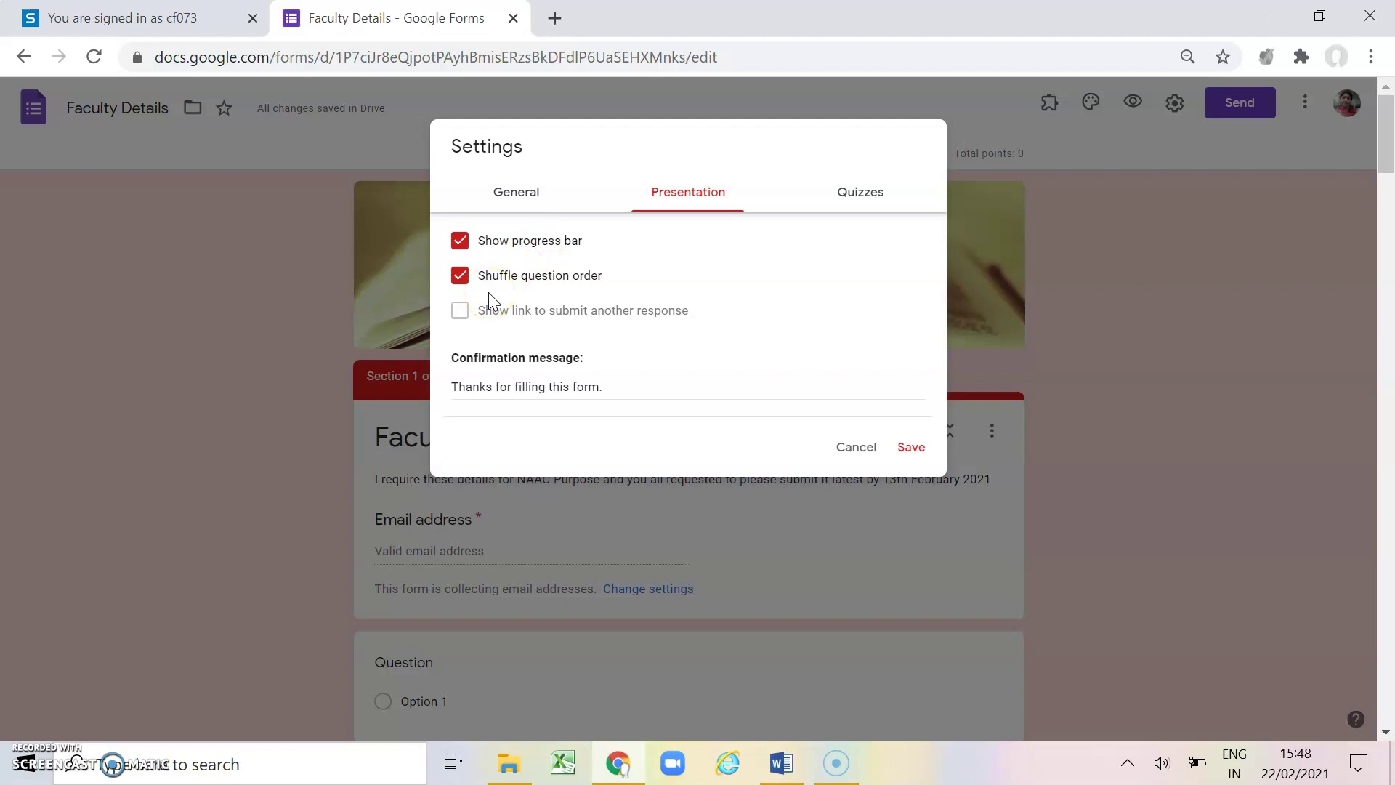
Step: Turn off Shuffle question order and edit the confirmation message 'Thanks for filling this form.'
left_click(464, 287)
left_click(464, 279)
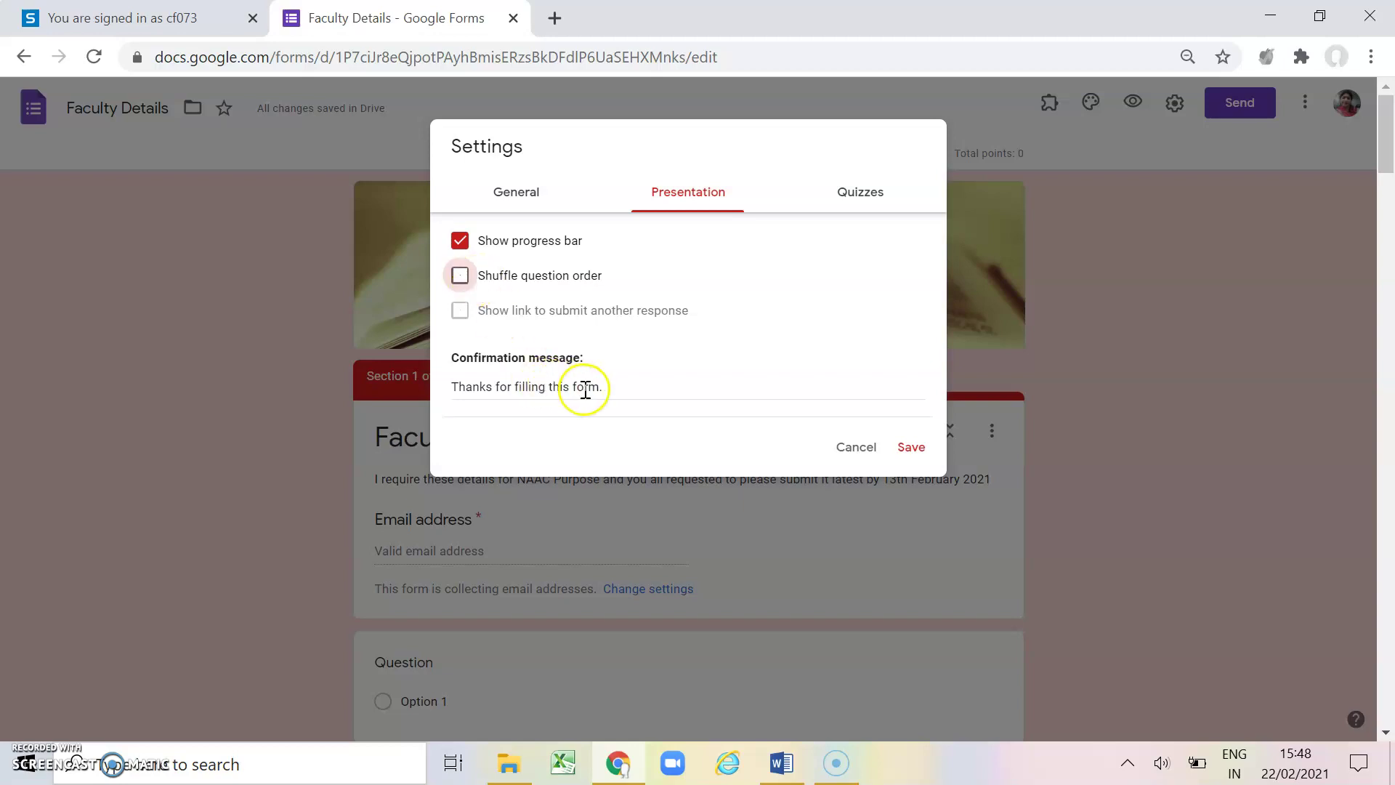
left_click_drag(605, 387, 446, 391)
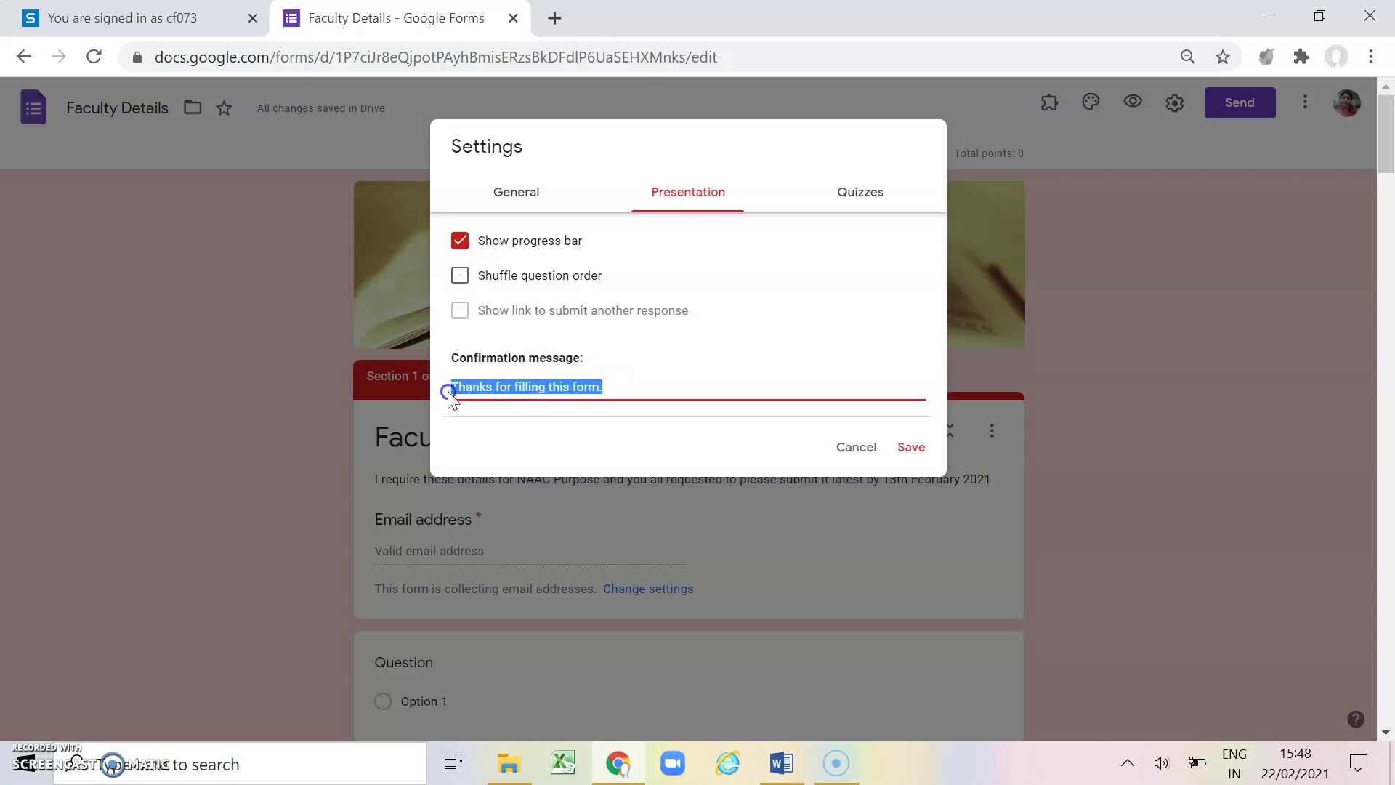
left_click(738, 339)
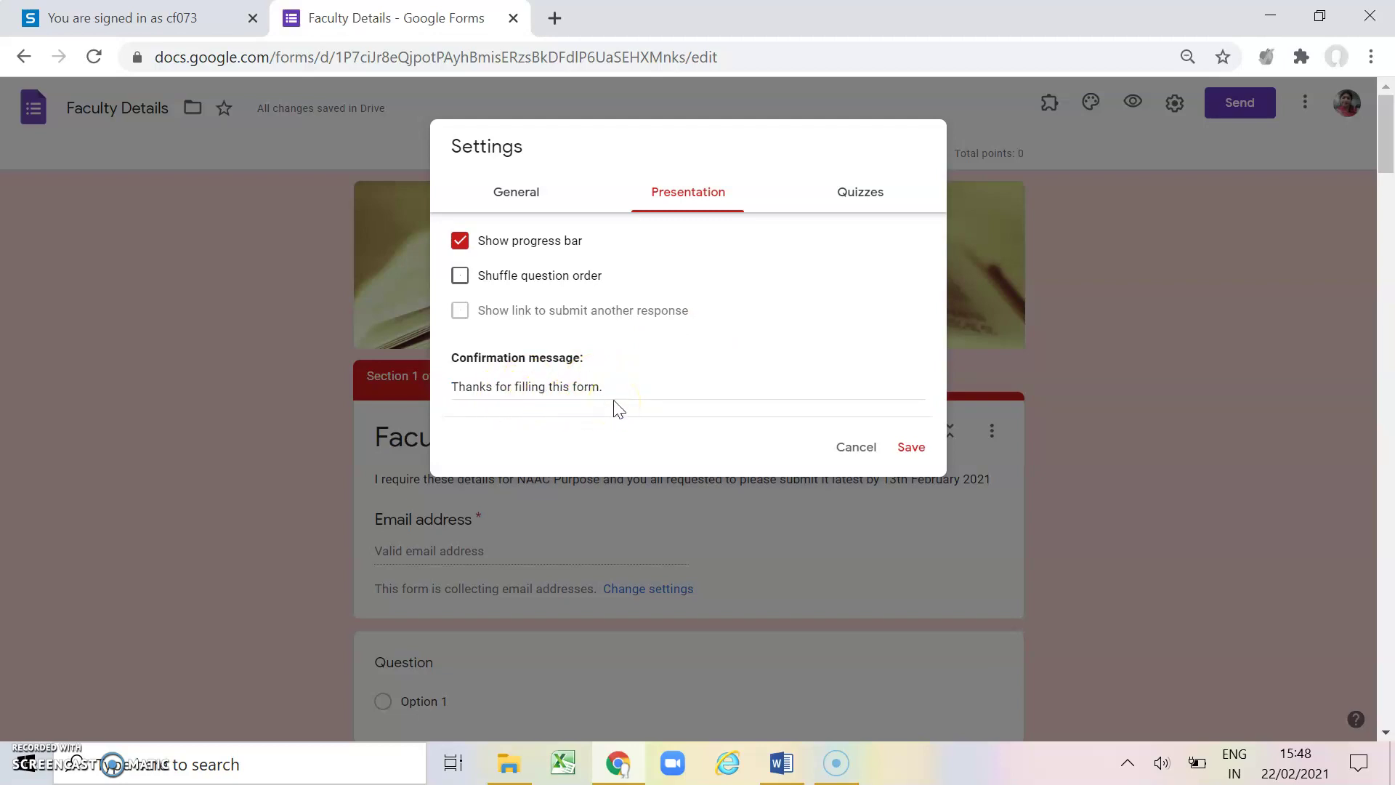
left_click(708, 393)
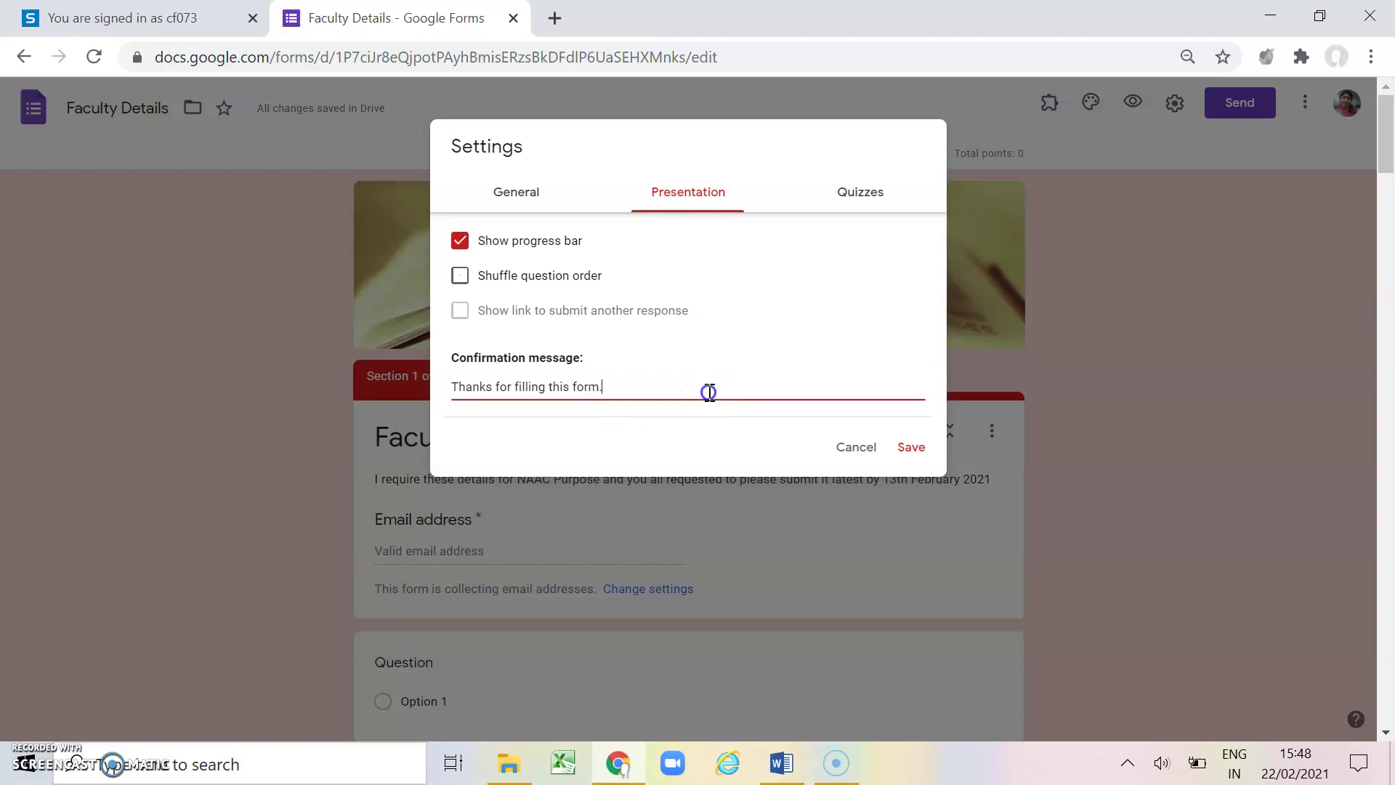
Step: Toggle Make this a quiz on and back off under Quizzes, then save the settings
left_click(861, 203)
left_click(463, 237)
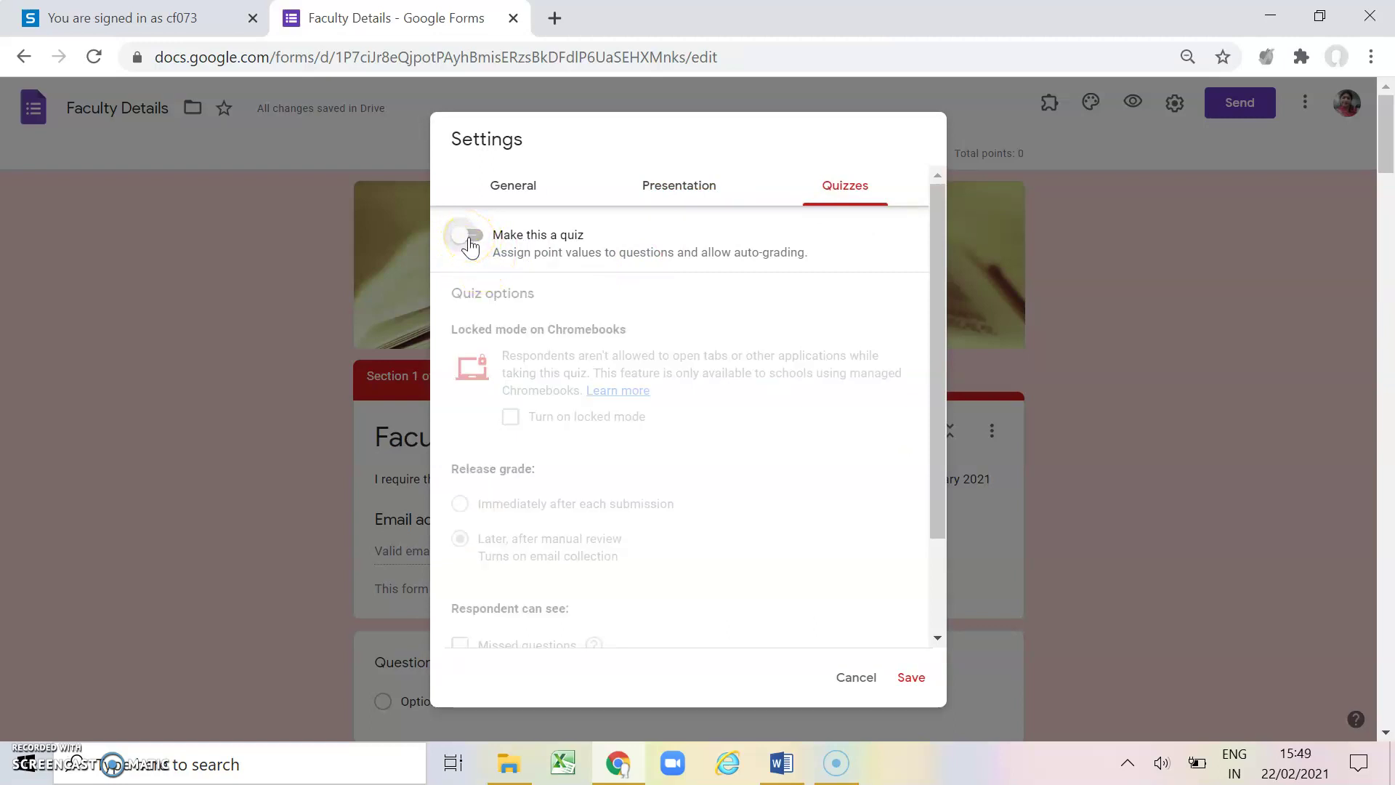
left_click(472, 245)
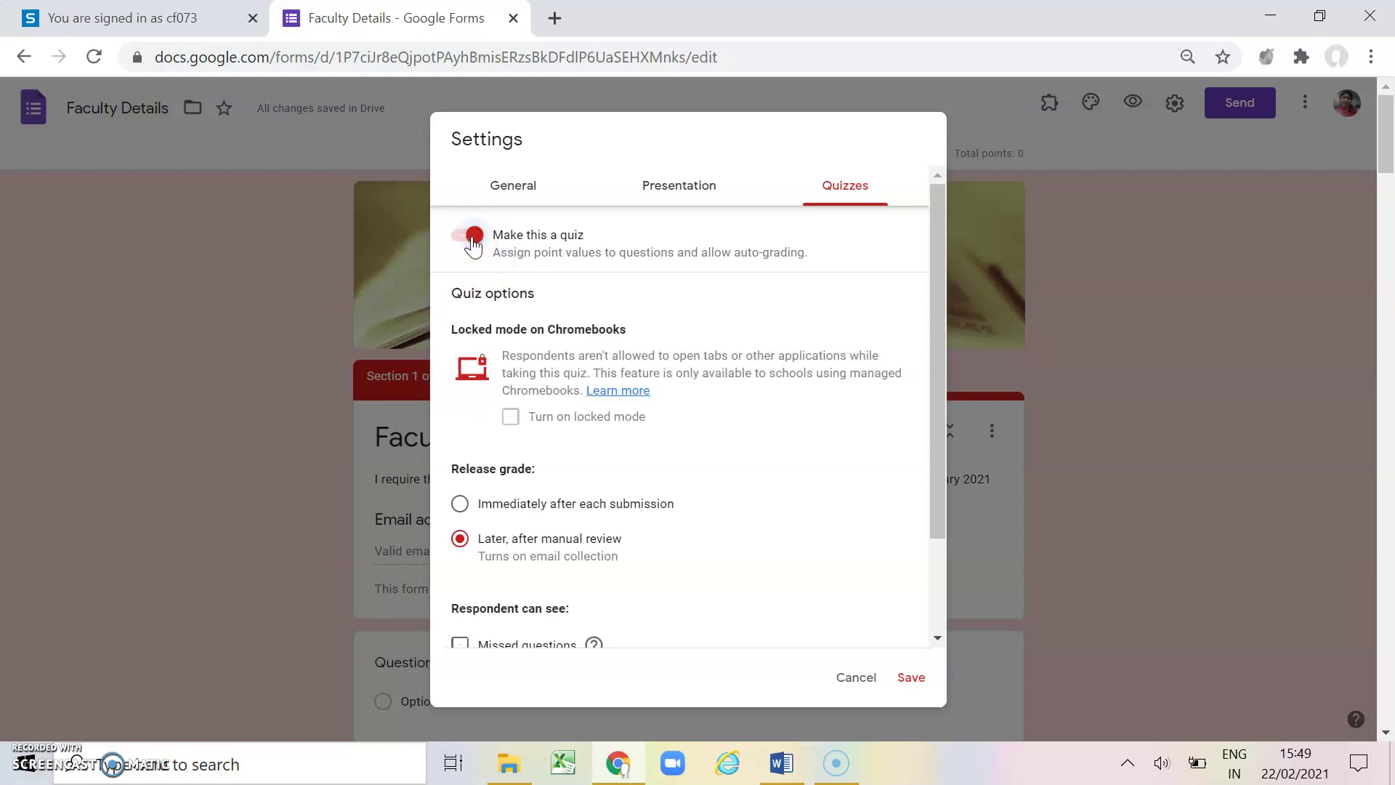
left_click(473, 245)
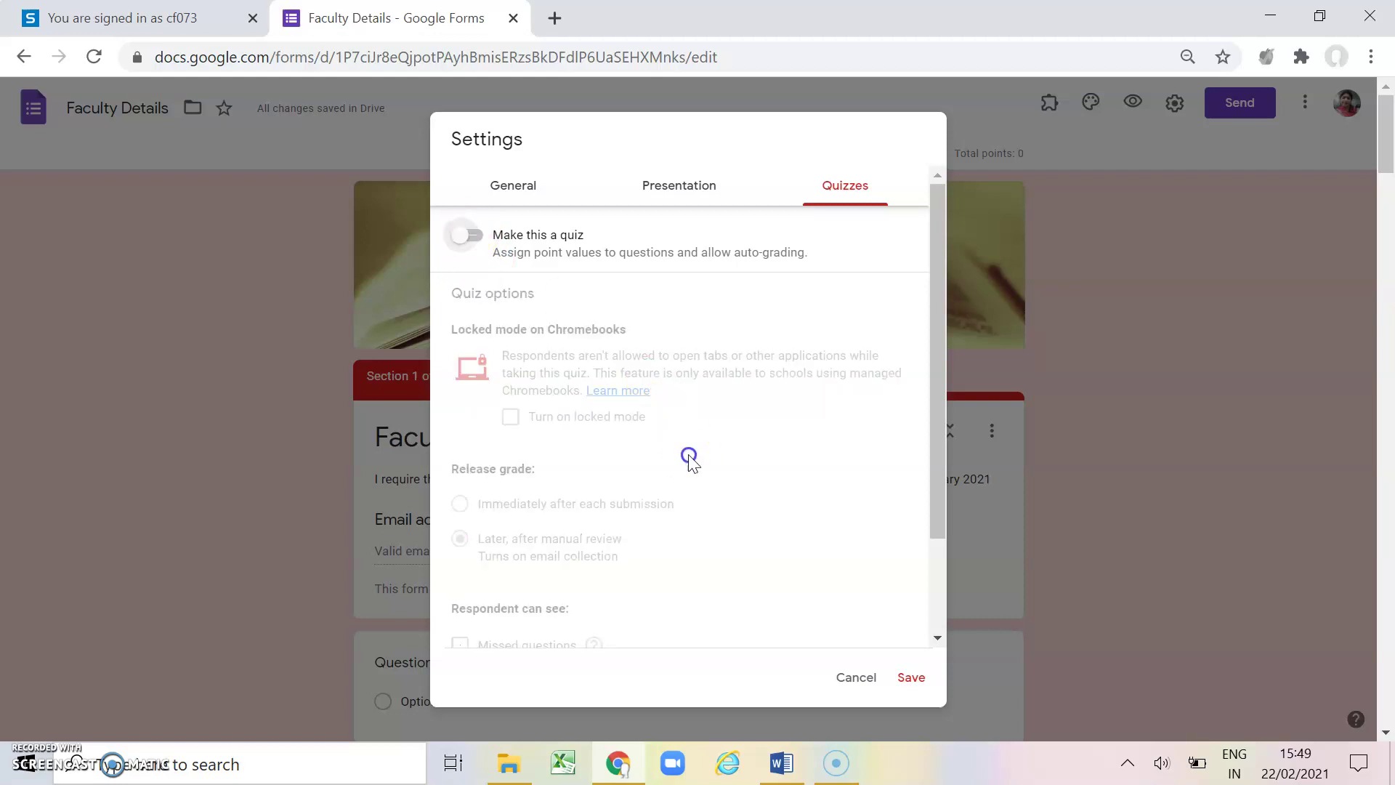
scroll(688, 458, "down", 2)
scroll(689, 458, "up", 1)
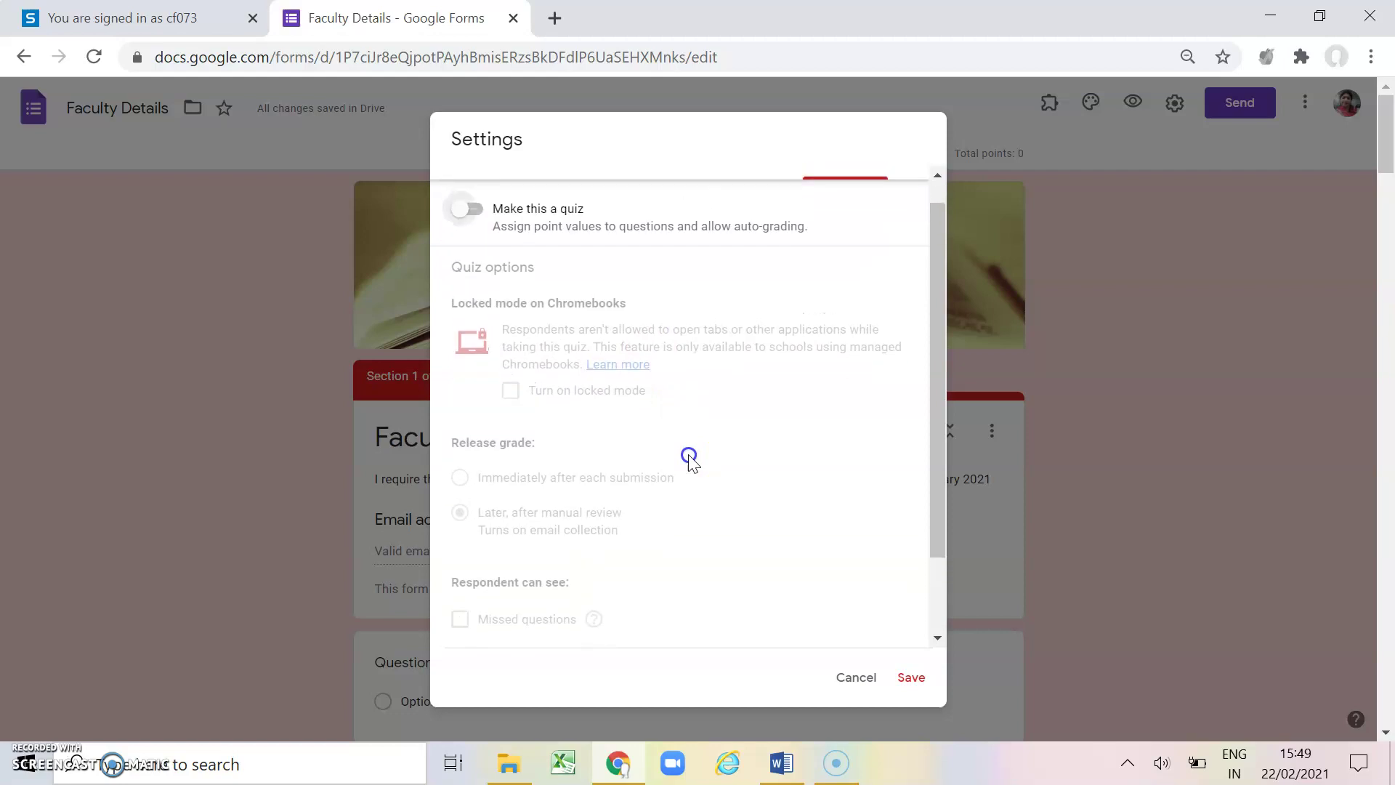
scroll(689, 458, "up", 1)
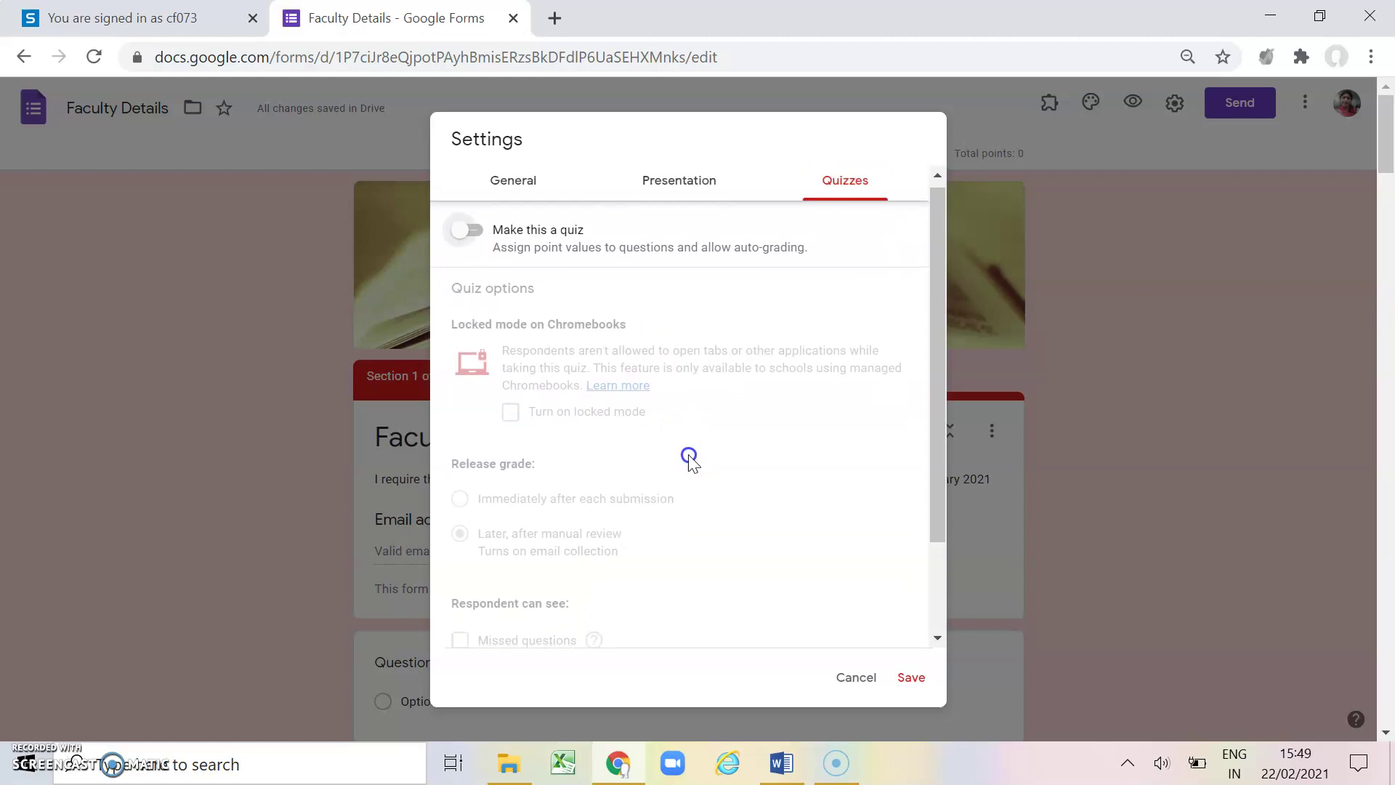
scroll(689, 458, "down", 1)
scroll(689, 458, "up", 1)
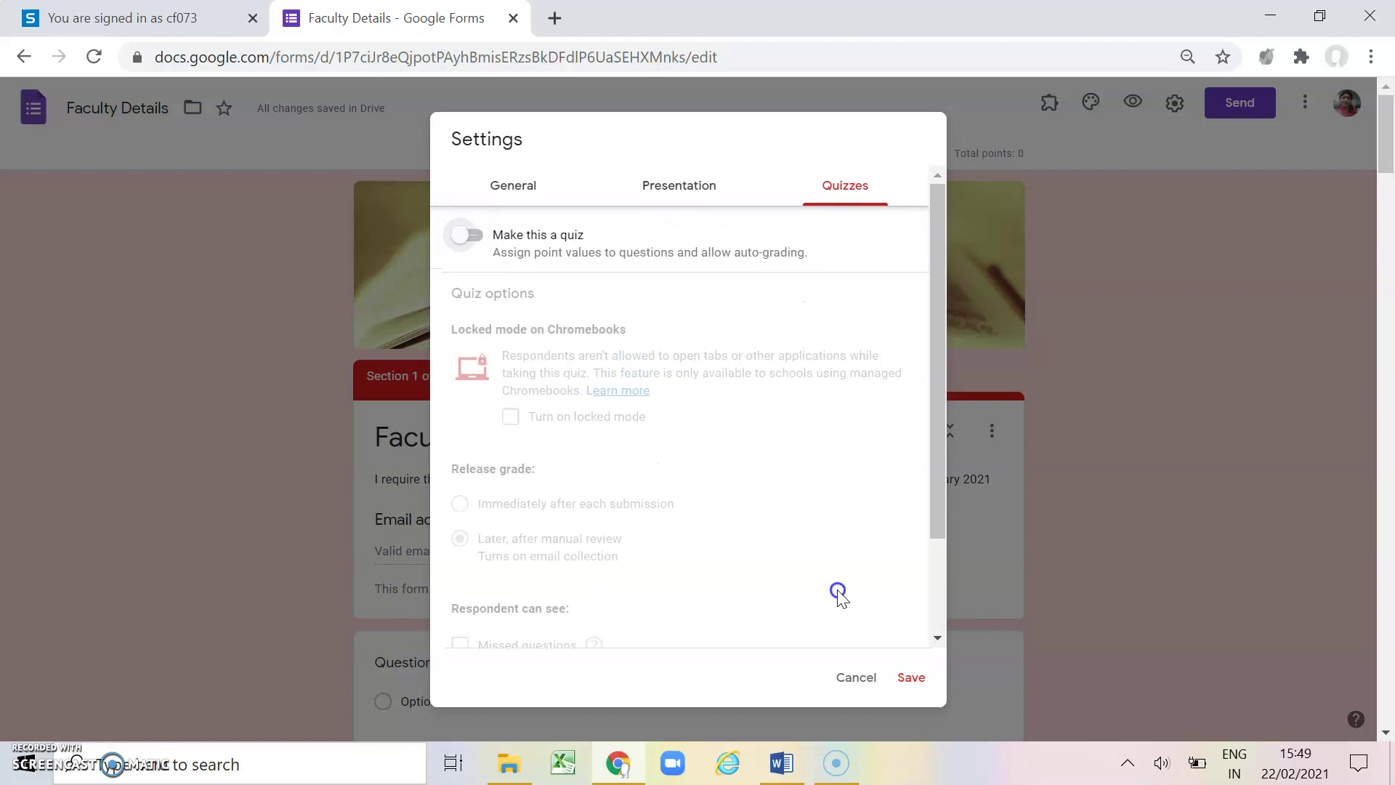
left_click(918, 683)
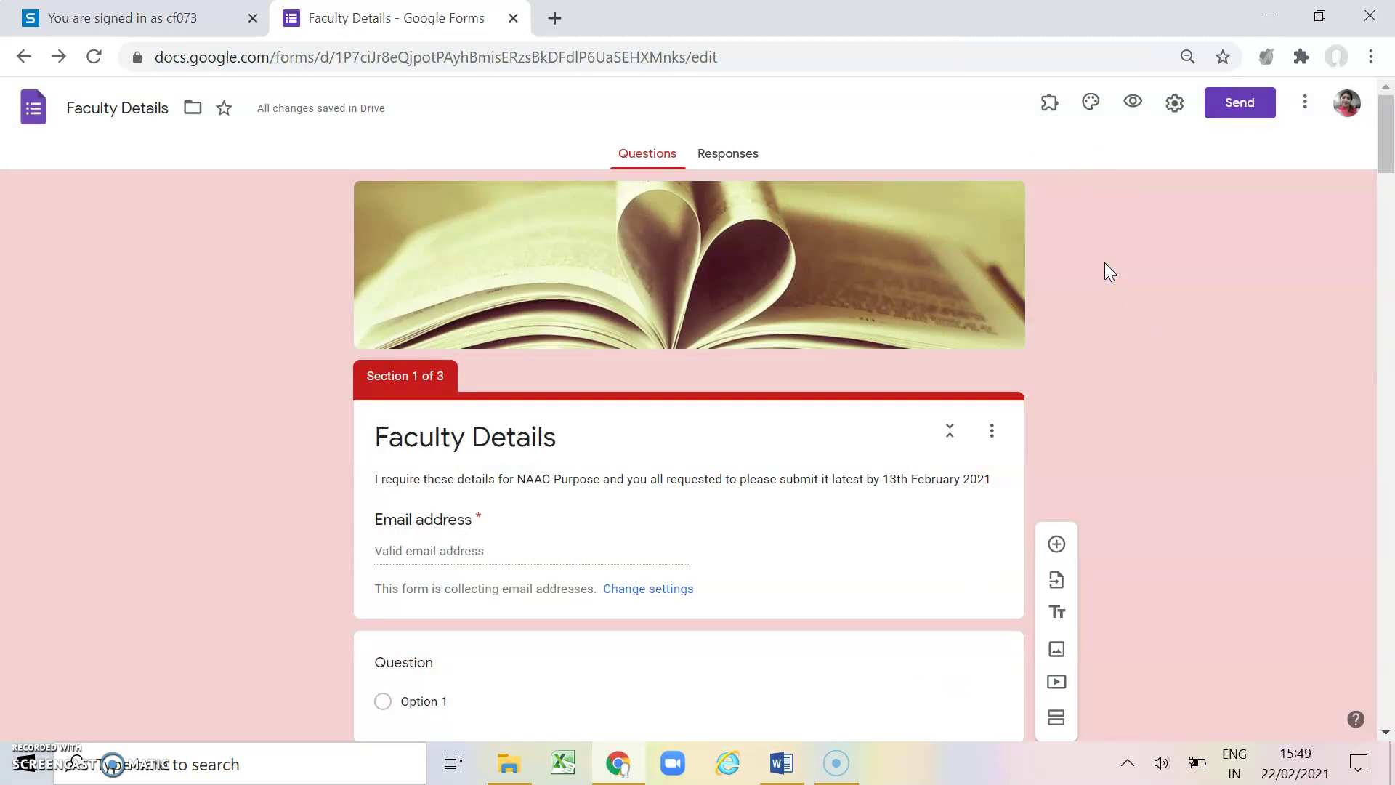
Step: In the Send form dialog, add a suggested contact as the email recipient
left_click(1233, 102)
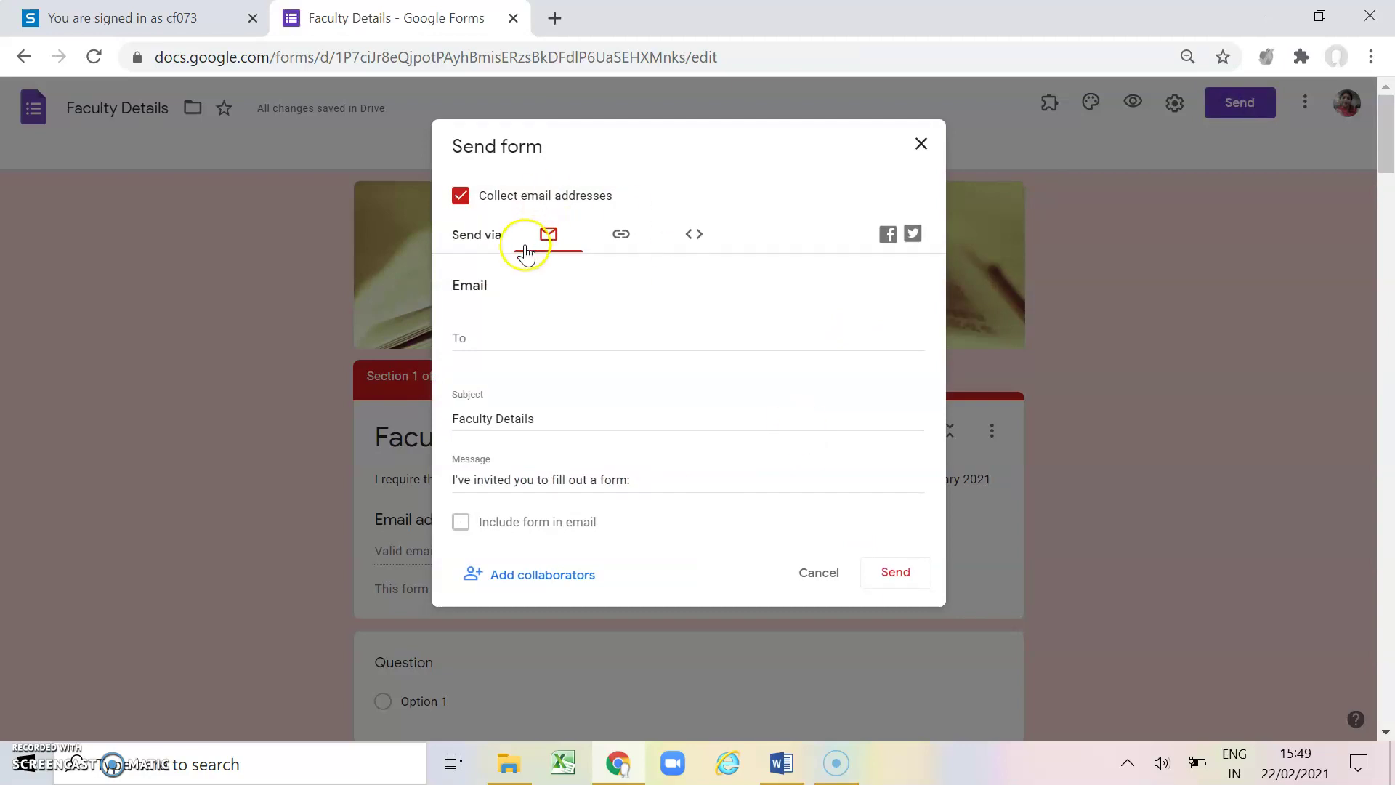
left_click(485, 342)
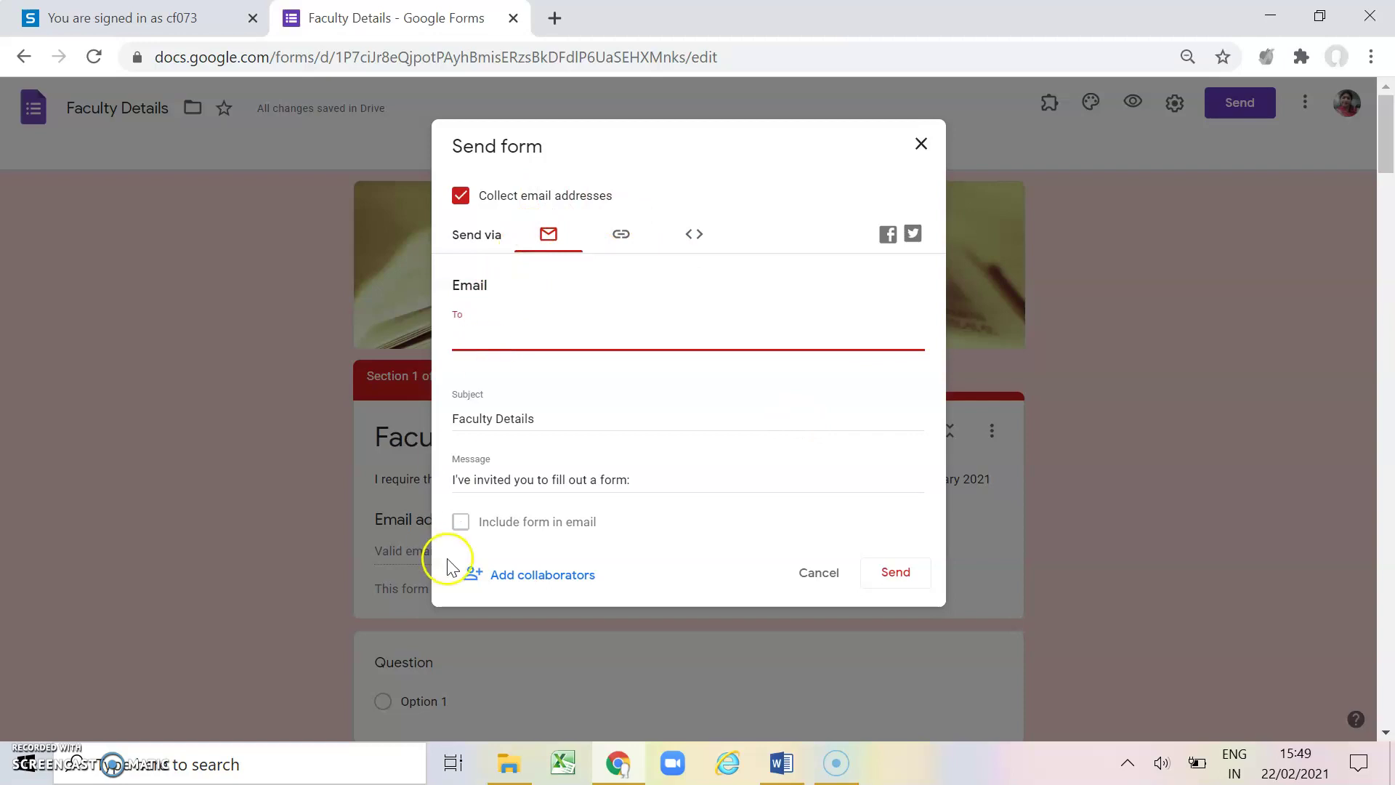
left_click(463, 523)
left_click(499, 524)
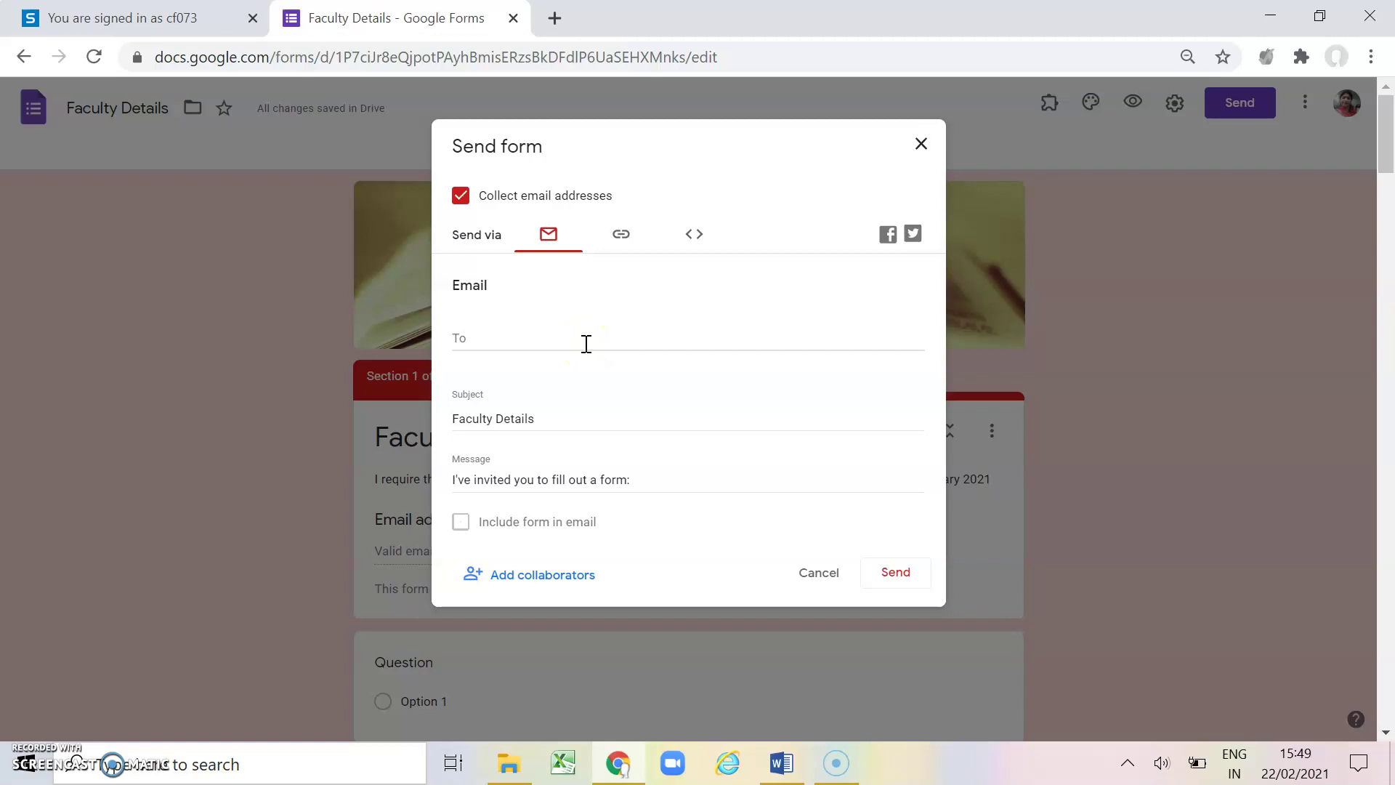
left_click(586, 344)
type("yam")
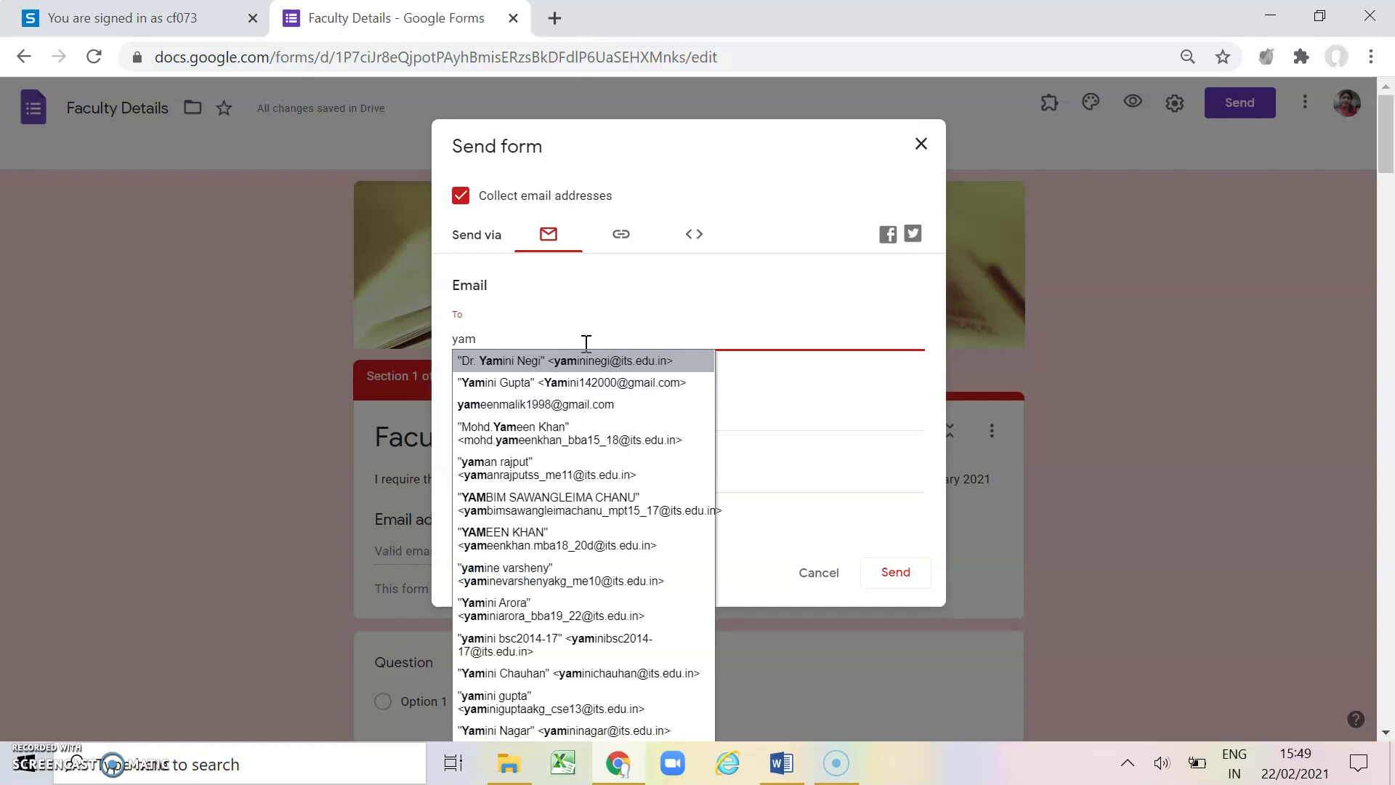
key("Down")
key("Return")
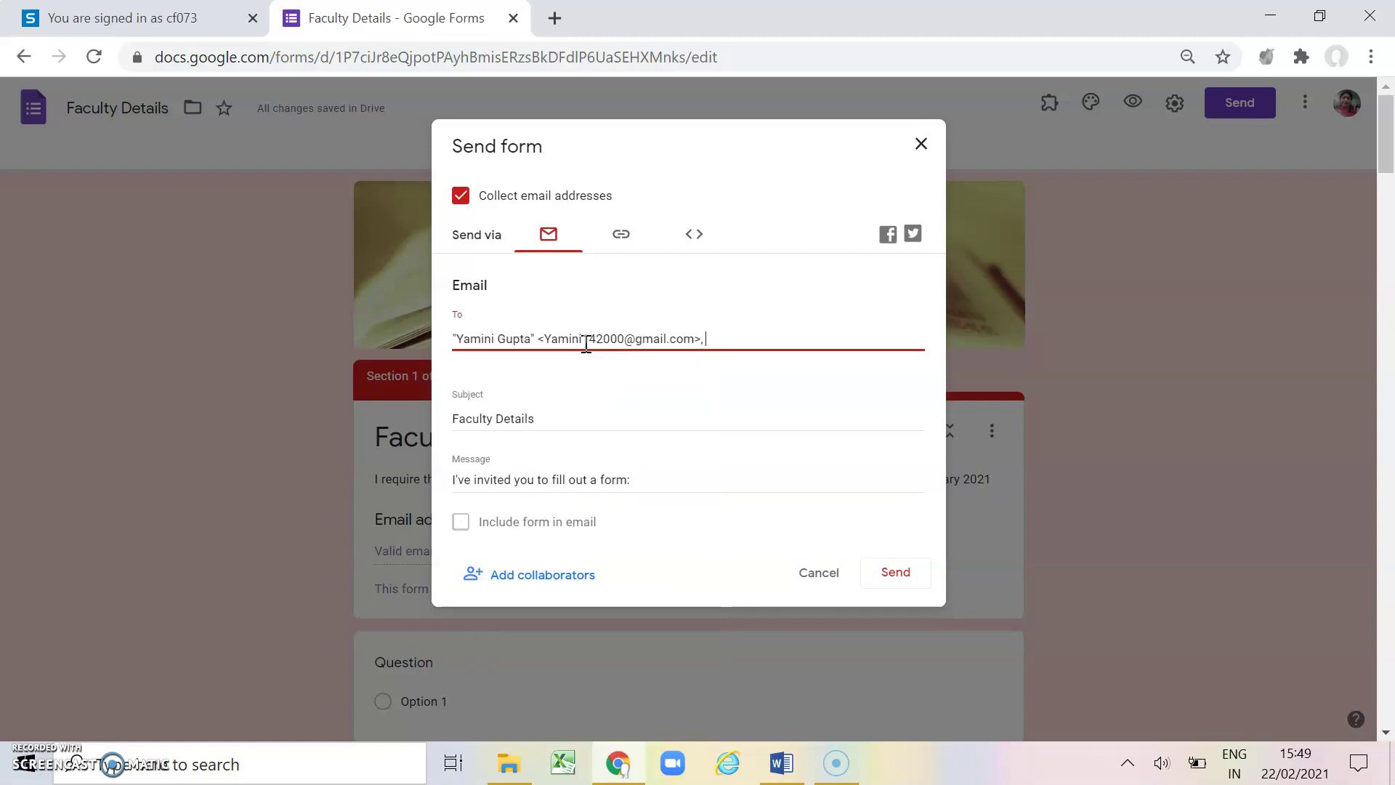
left_click(462, 533)
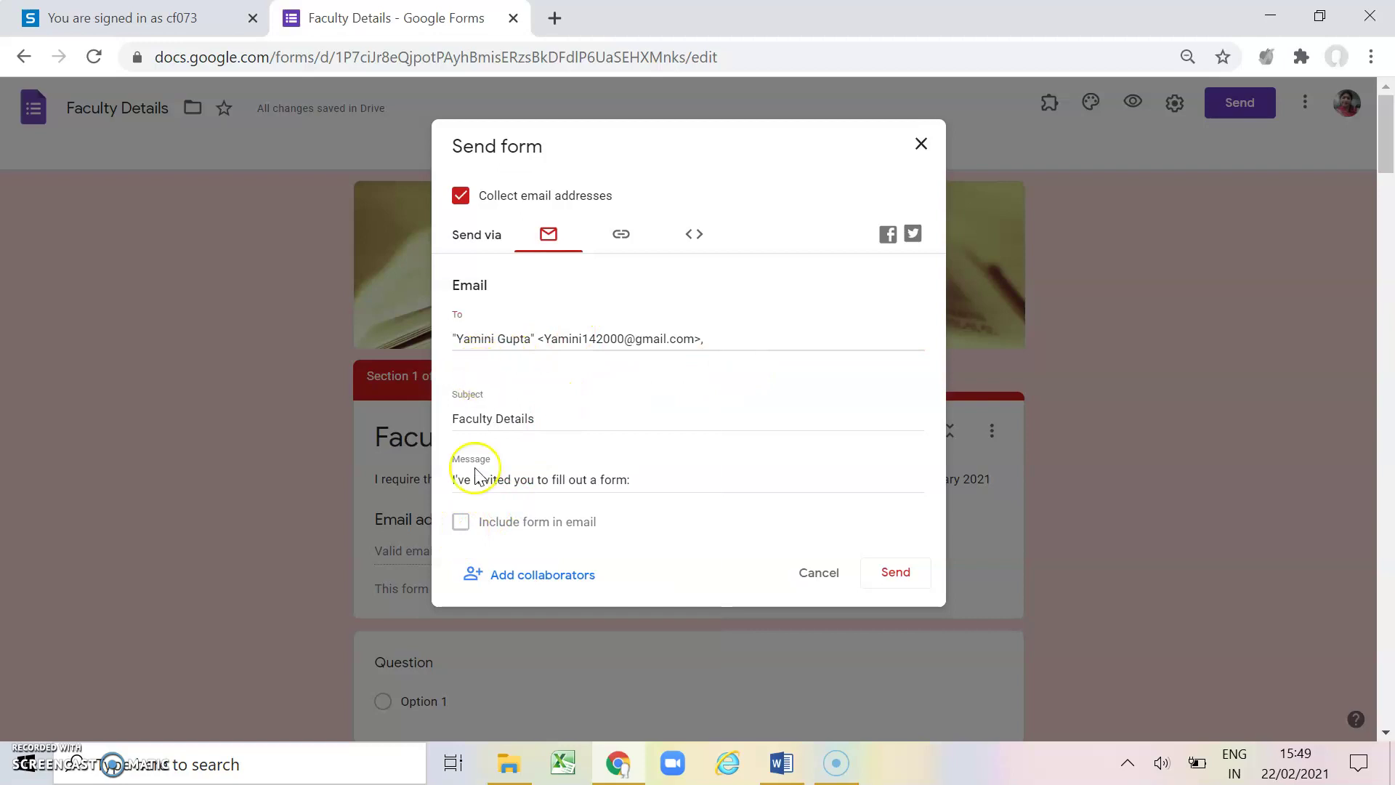
Step: Look at the Add collaborators sharing options, then return to the Send form dialog
left_click(548, 578)
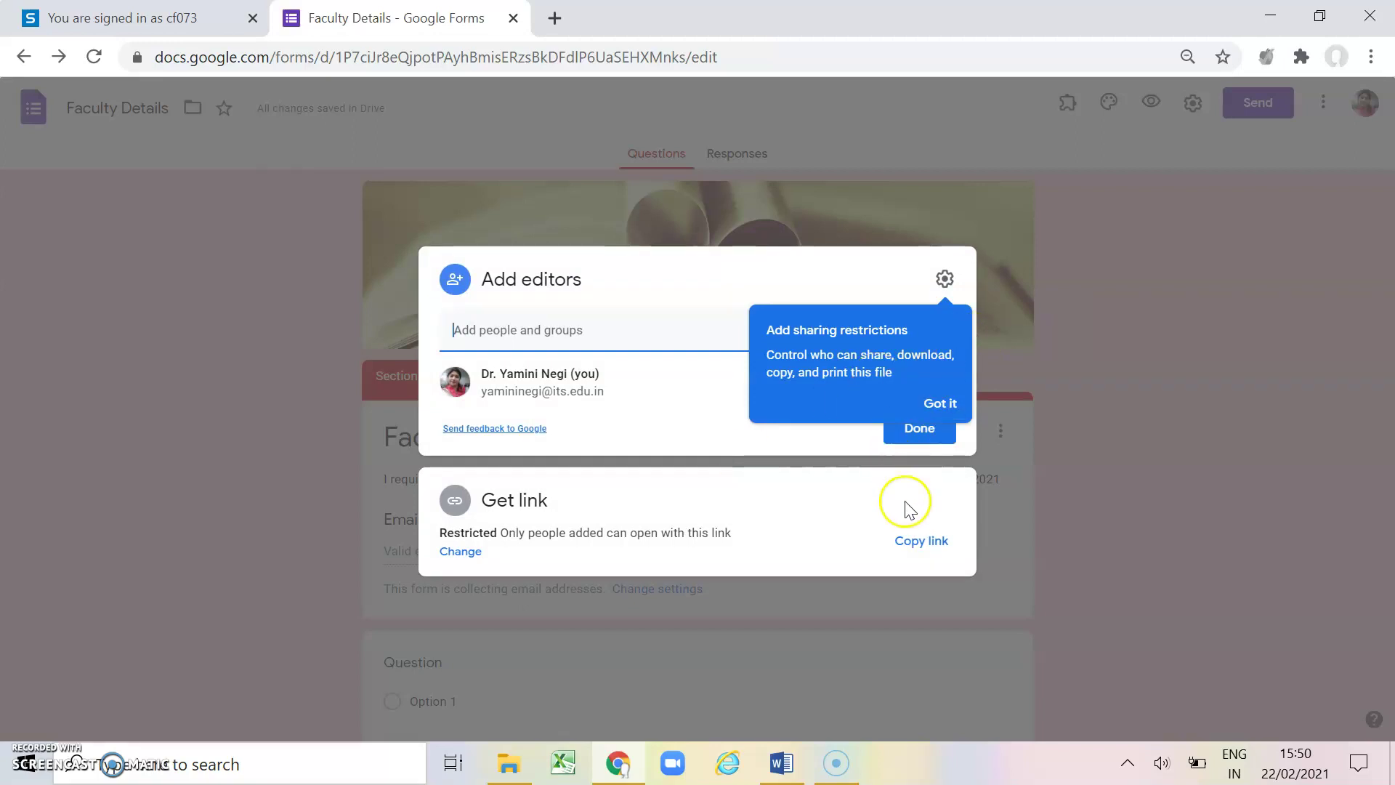
left_click(1178, 413)
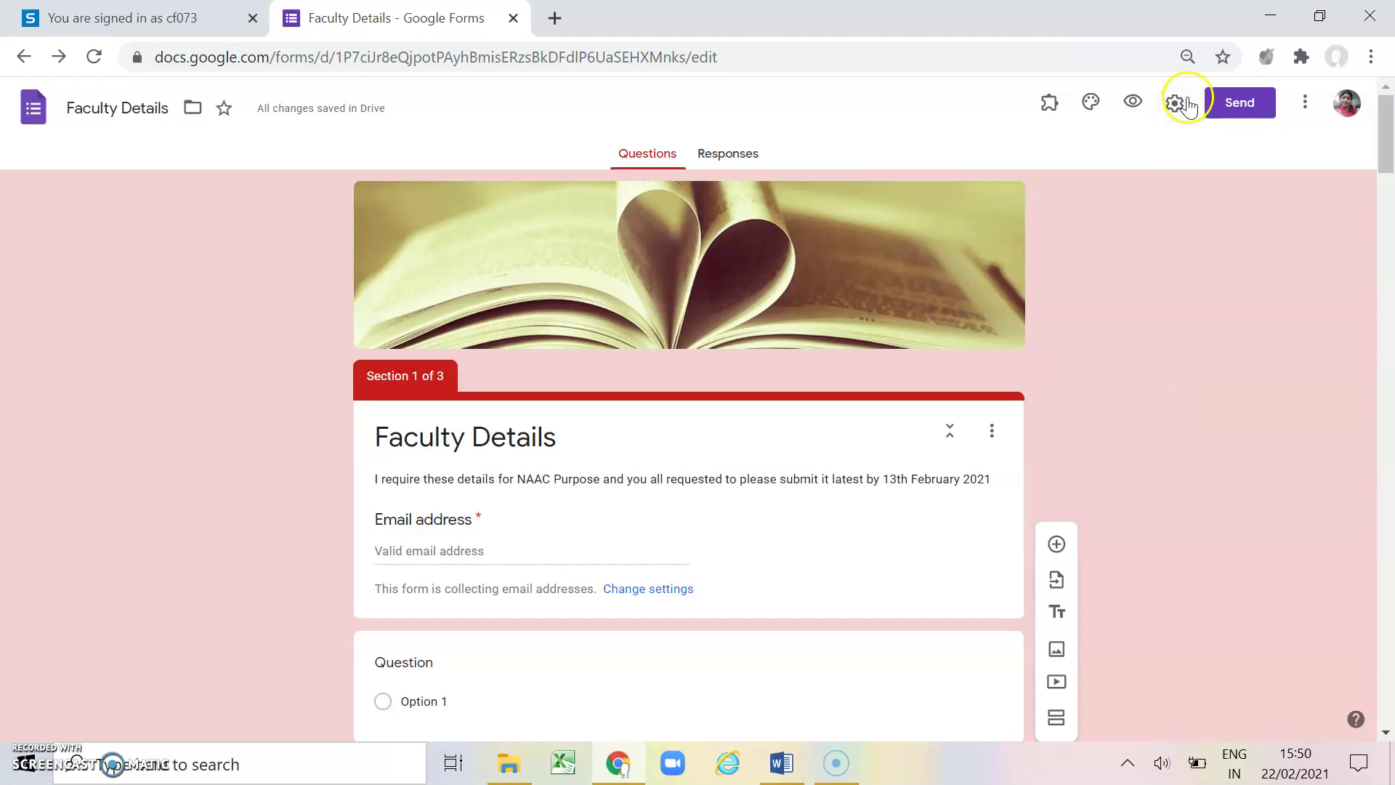
left_click(1235, 103)
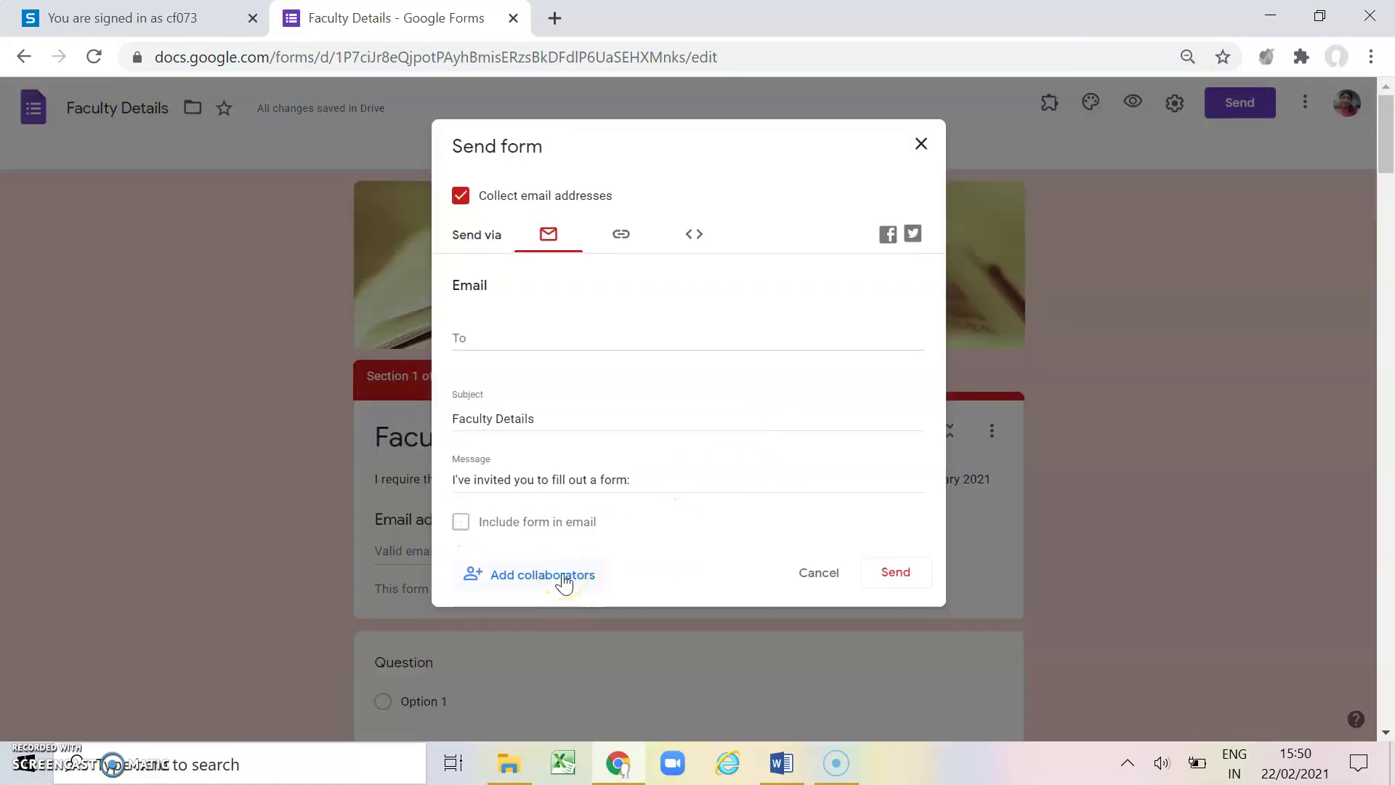
Step: Copy the form's shortened share link, check the Embed HTML option, and close the dialog
left_click(622, 235)
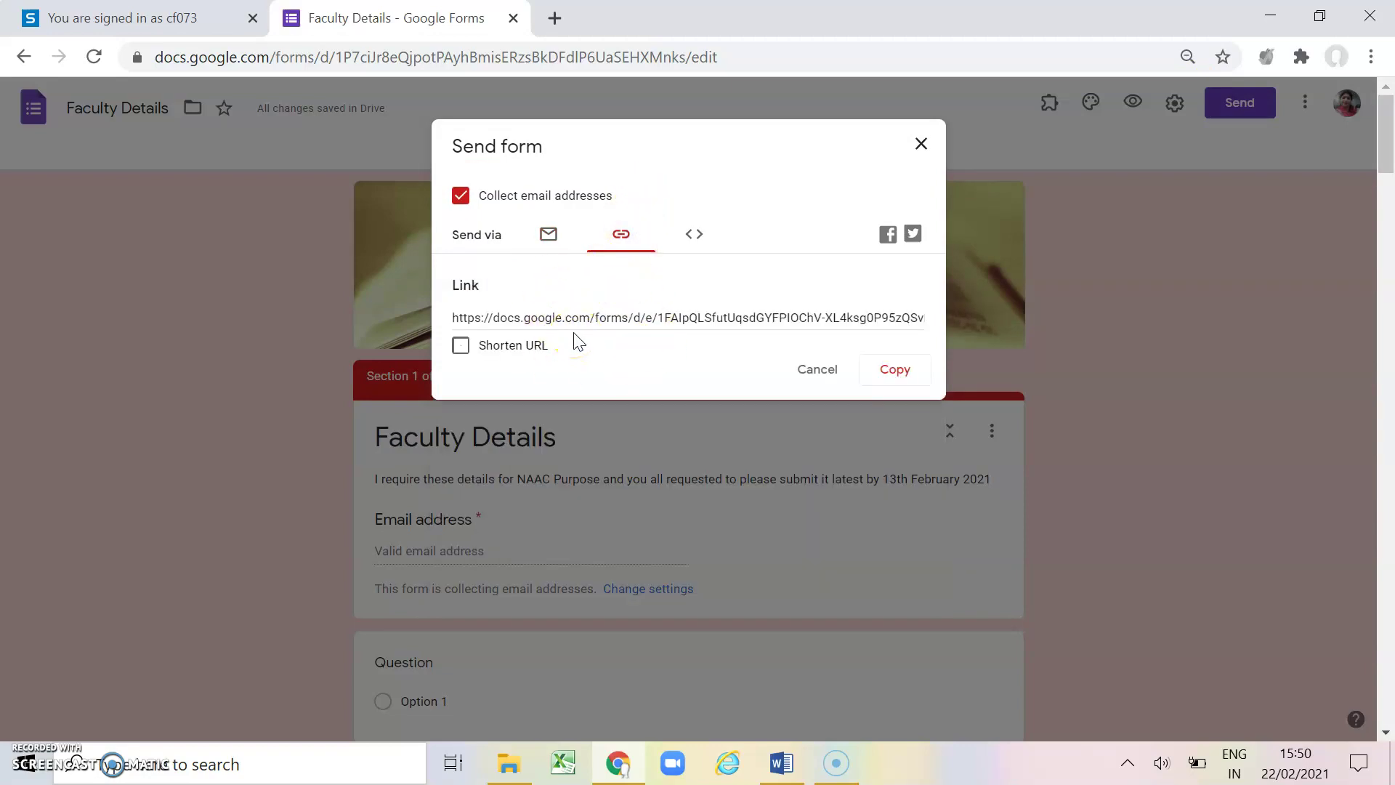
left_click(626, 258)
left_click(462, 345)
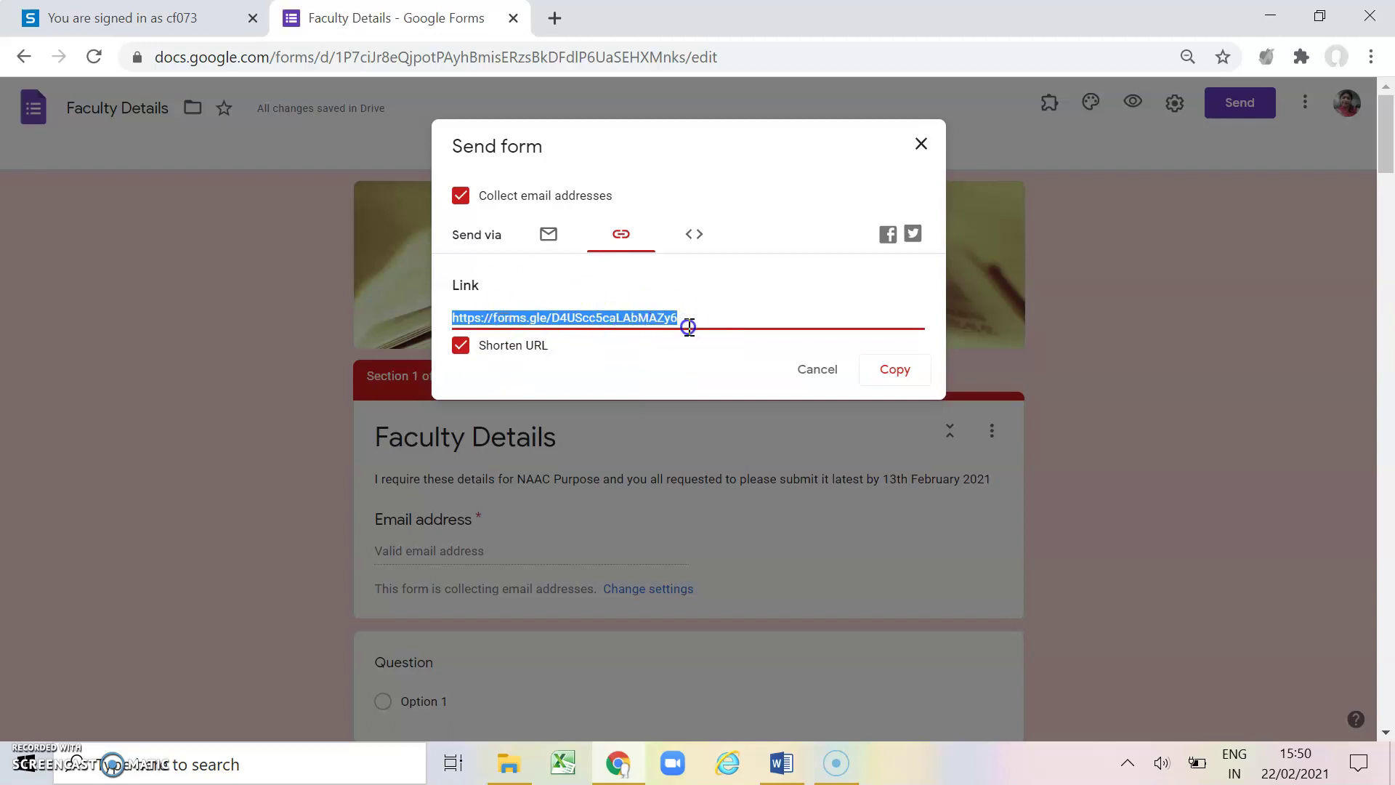
left_click(896, 372)
left_click(695, 236)
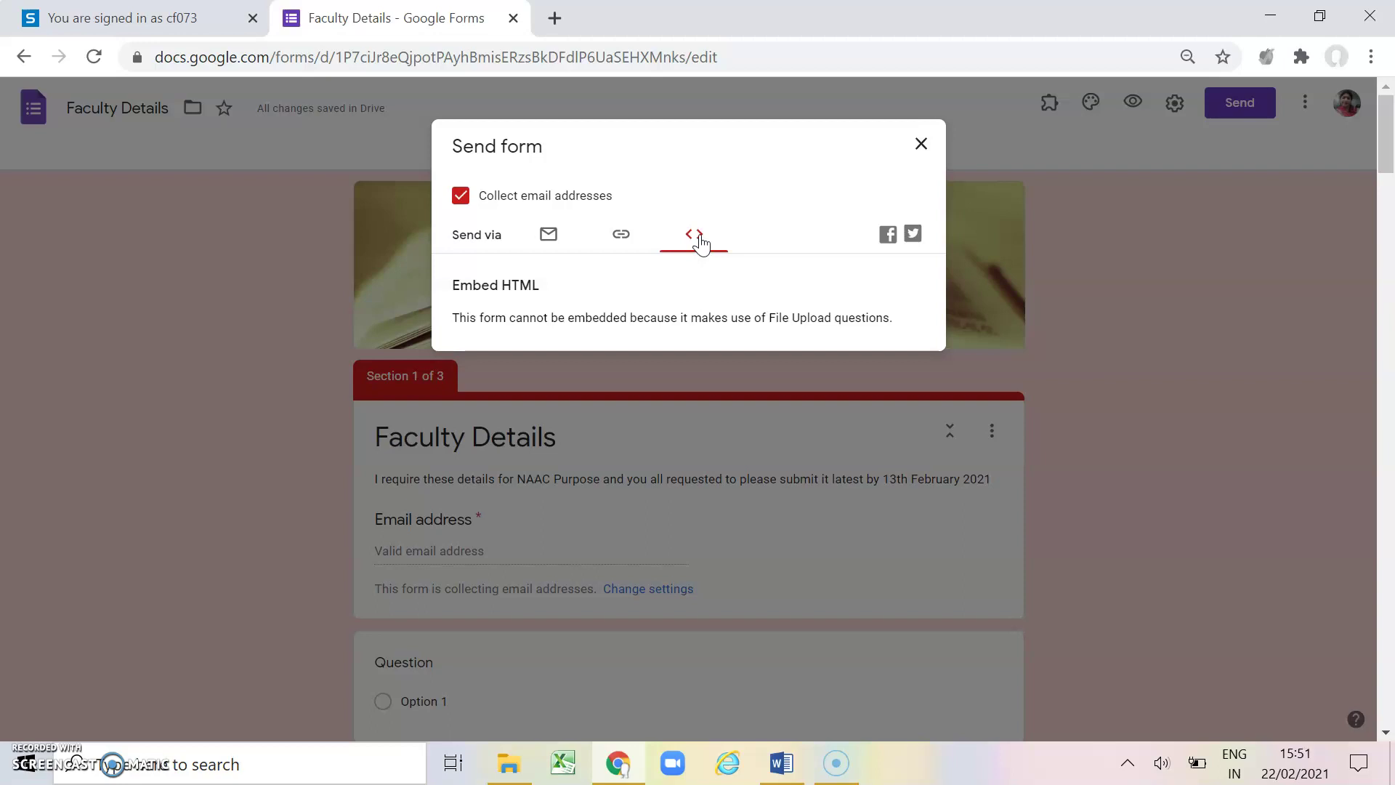
left_click(920, 143)
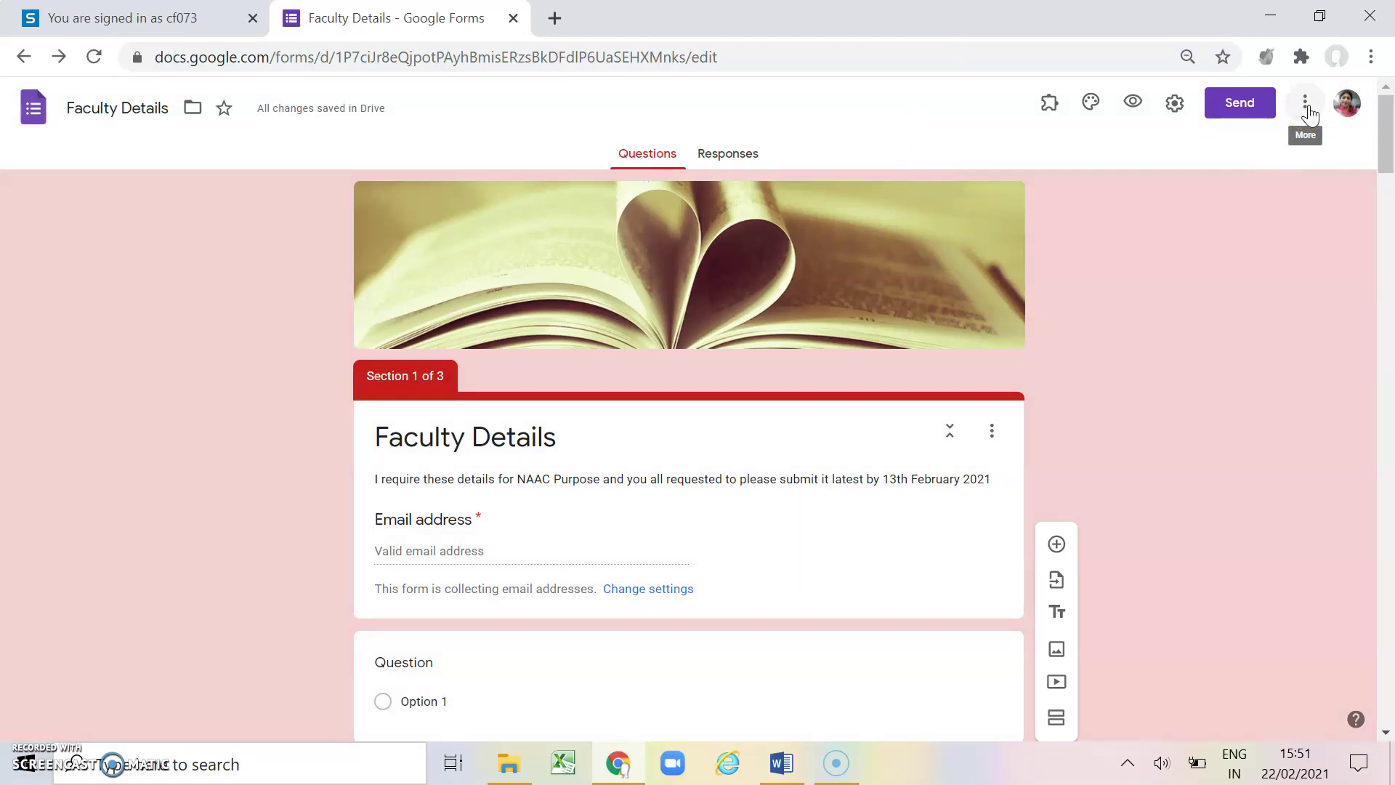
Step: From the More menu, make a copy of the form named 'Details for NAAC purpose'
left_click(1306, 107)
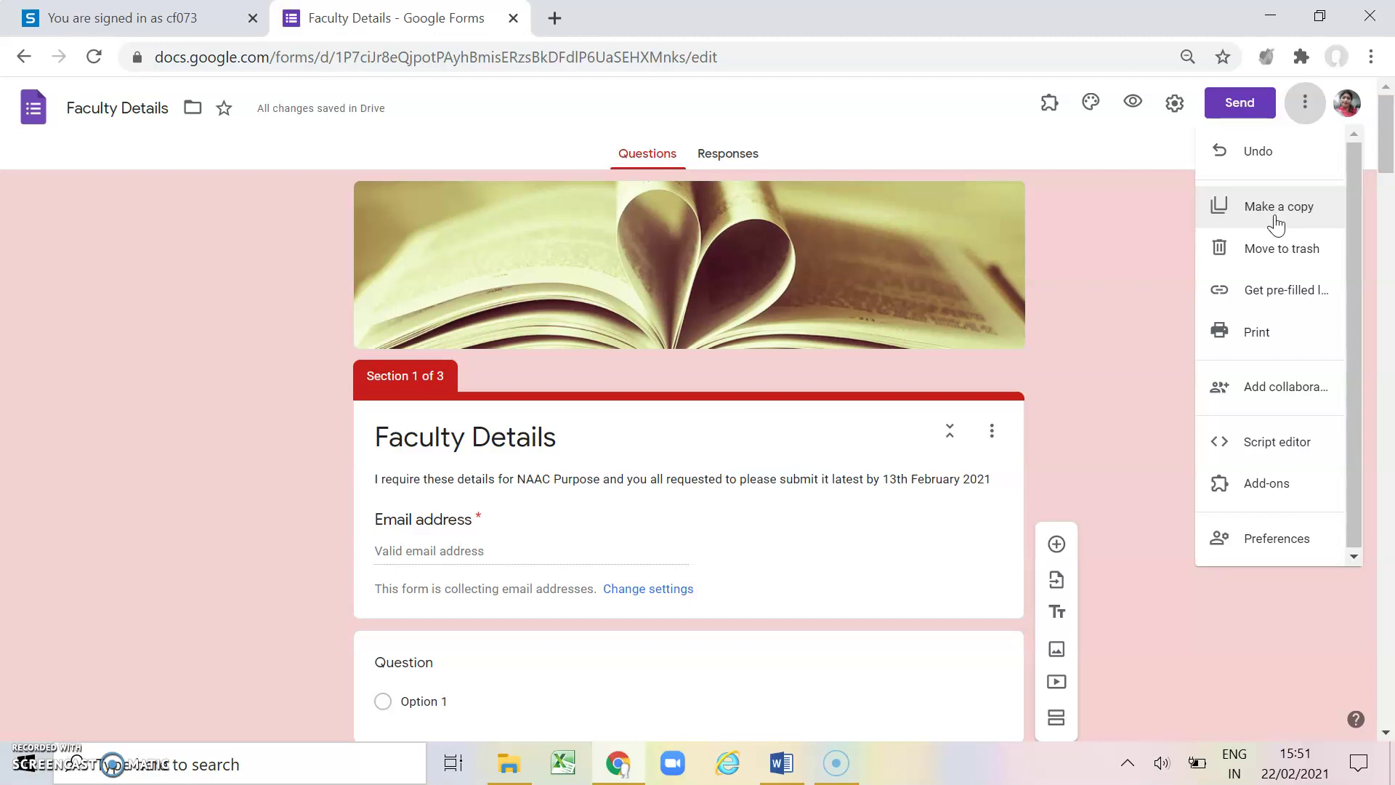
left_click(1277, 218)
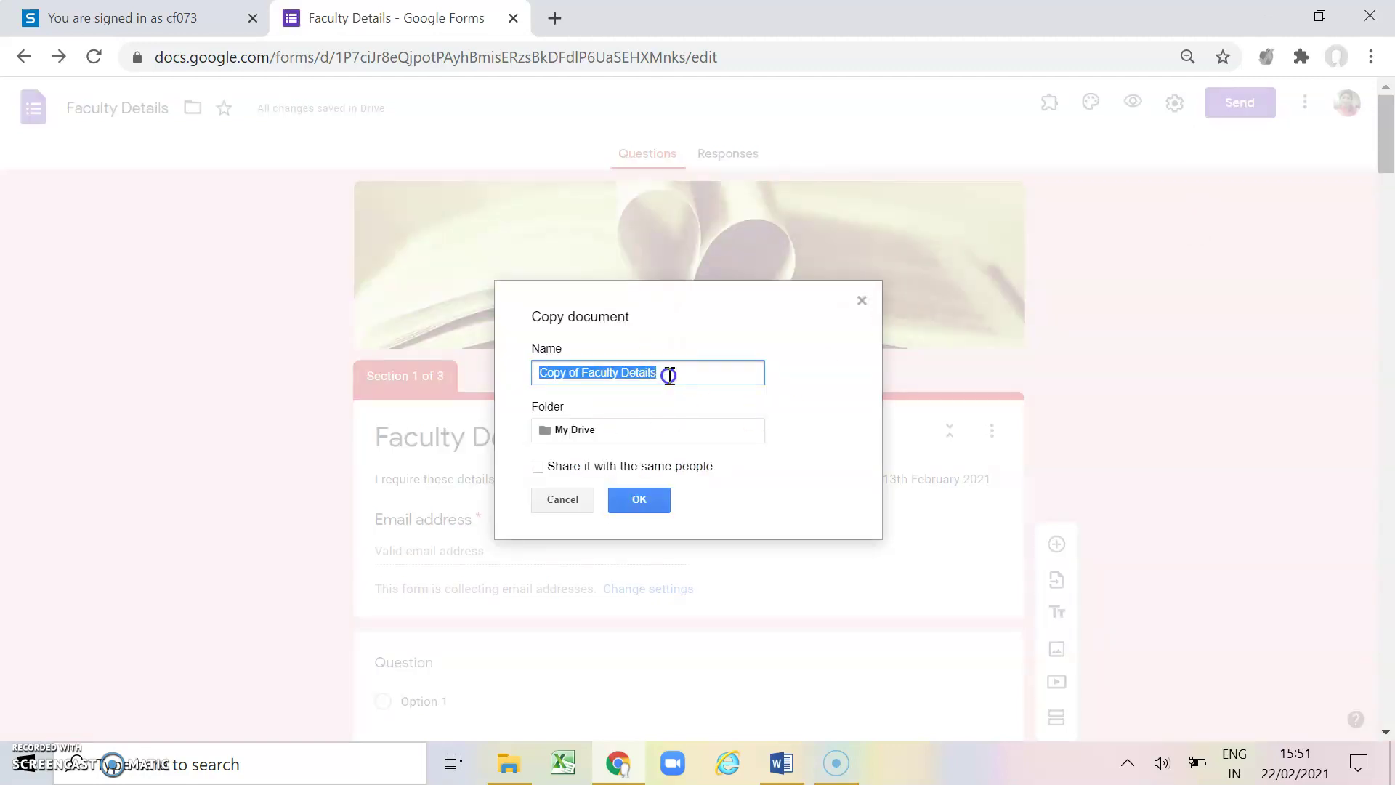
key("BackSpace")
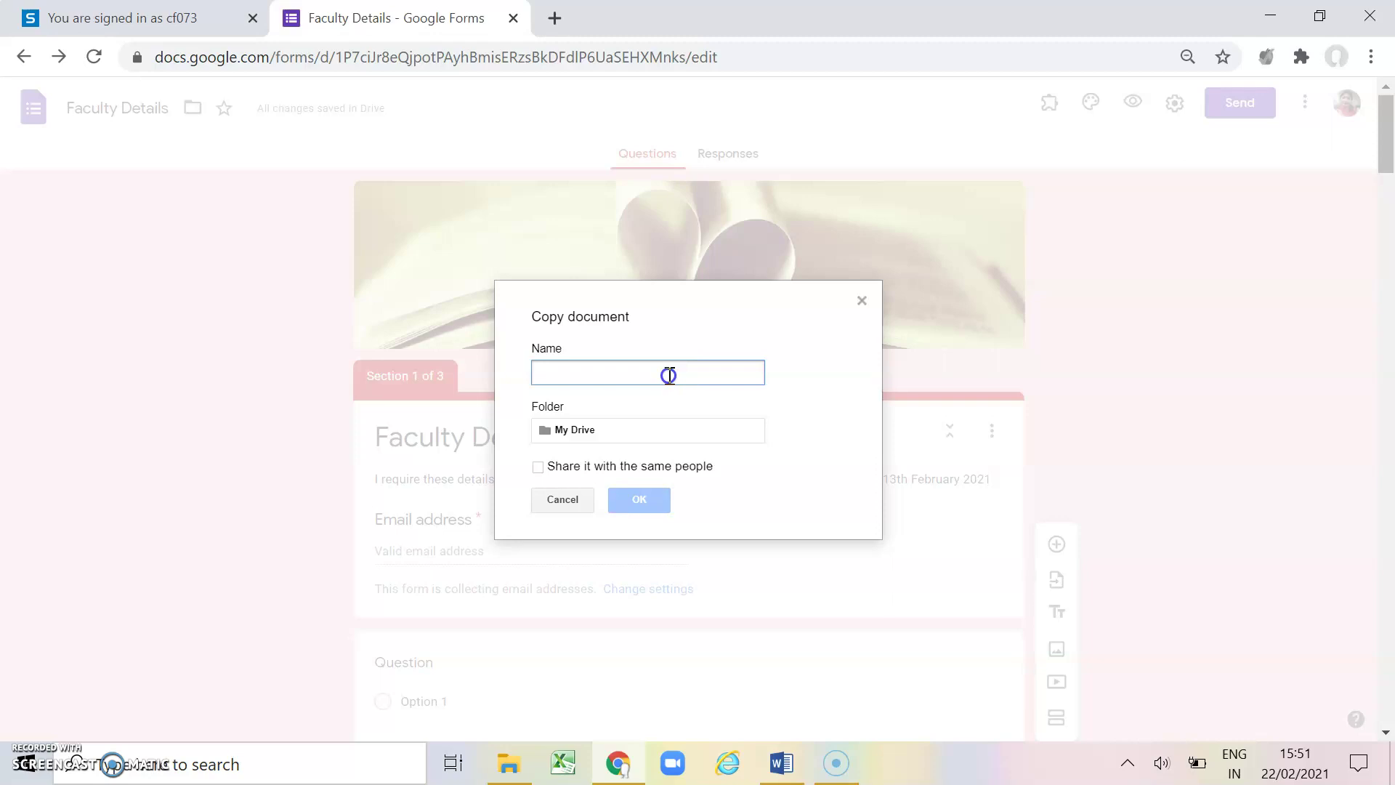
type("Details for NA")
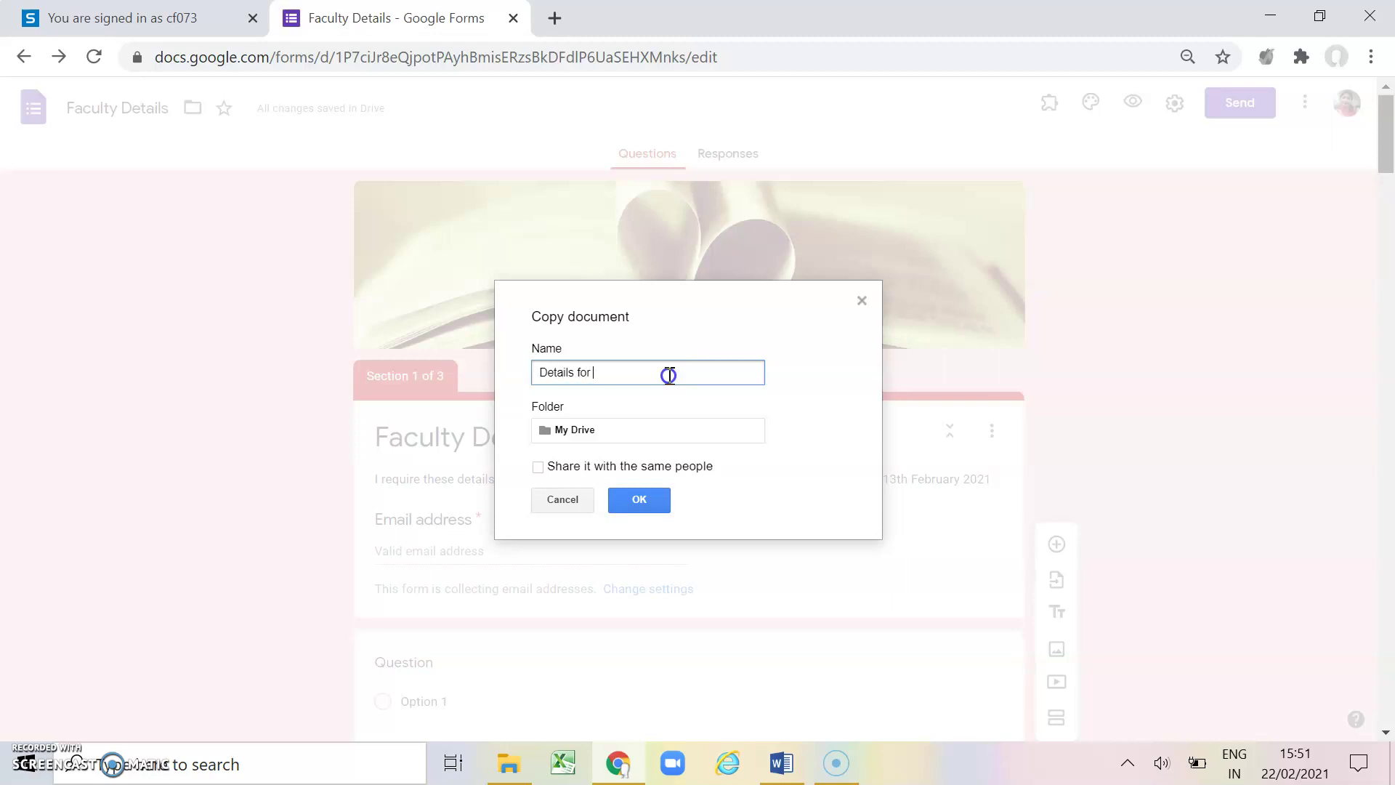
type("AC purpose")
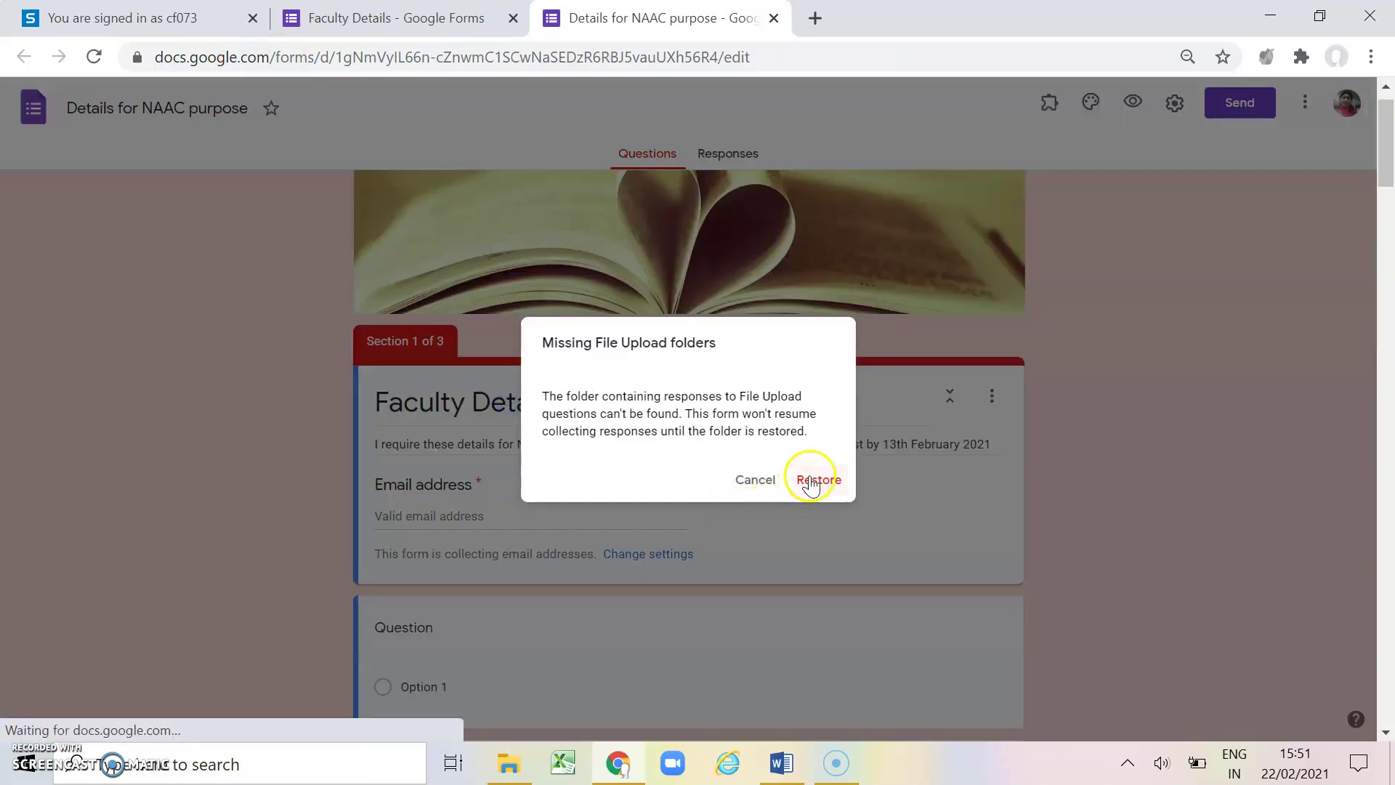
Step: Dismiss the missing upload folders warning and retitle the copy 'Details for NAAC Purpose'
left_click(756, 481)
left_click(600, 404)
key("BackSpace")
key("BackSpace")
key("BackSpace")
key("BackSpace")
key("BackSpace")
key("BackSpace")
key("BackSpace")
key("BackSpace")
key("BackSpace")
key("BackSpace")
key("BackSpace")
key("BackSpace")
key("BackSpace")
key("BackSpace")
key("BackSpace")
type("Detail")
type("s for NAAC ")
type("Pupro")
key("BackSpace")
key("BackSpace")
key("BackSpace")
type("rpose")
scroll(600, 404, "down", 1)
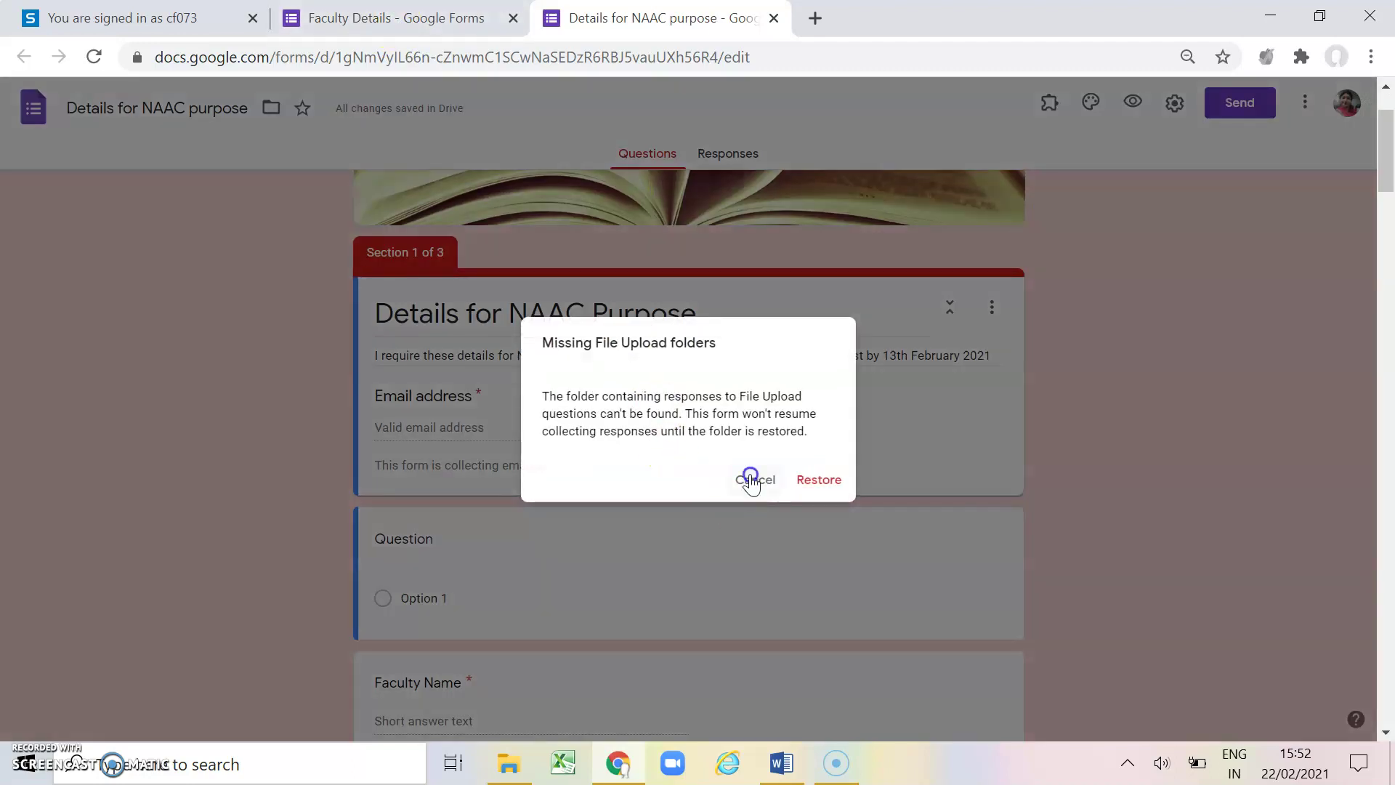
Step: Dismiss the warning again, check the original Faculty Details form, and close the copy's tab
left_click(750, 477)
left_click(431, 22)
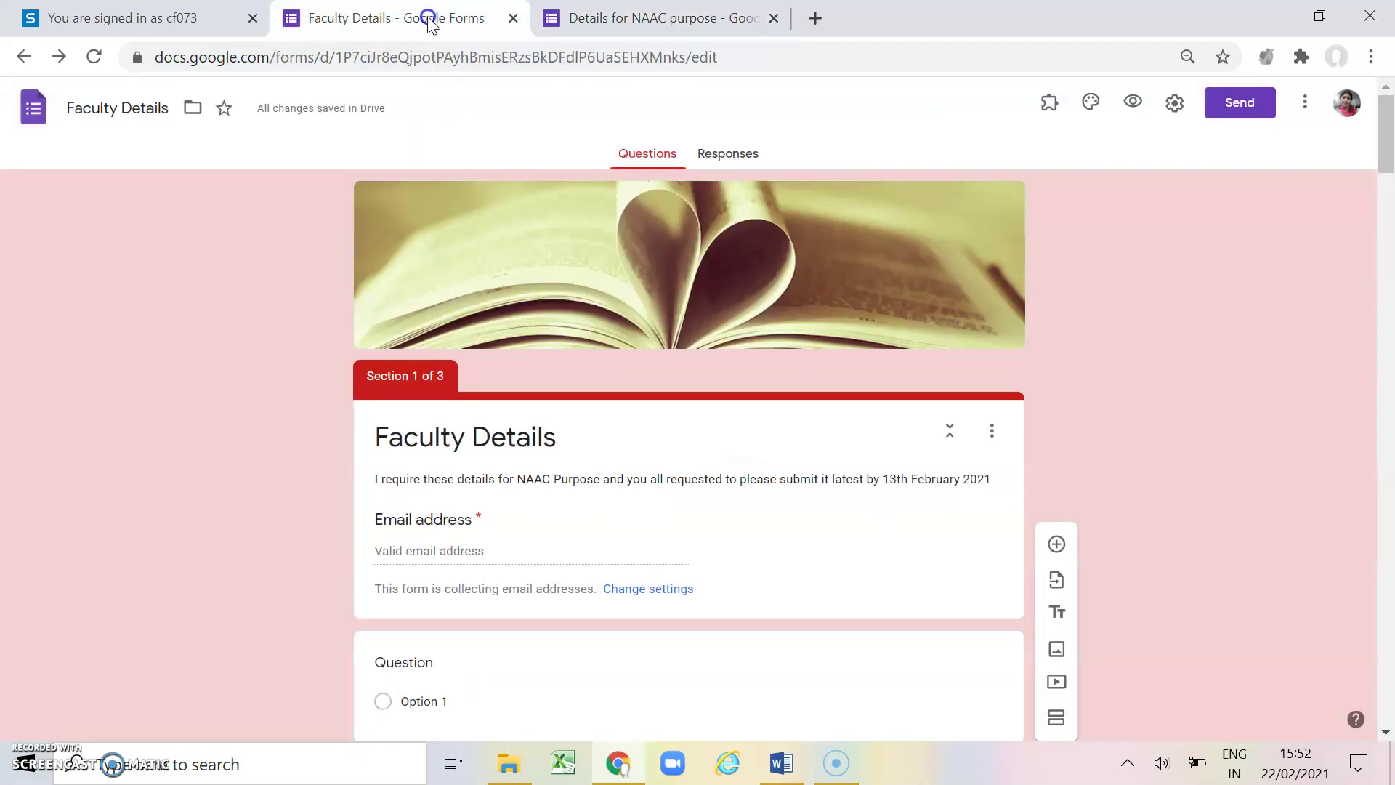
left_click(629, 18)
scroll(488, 541, "down", 6)
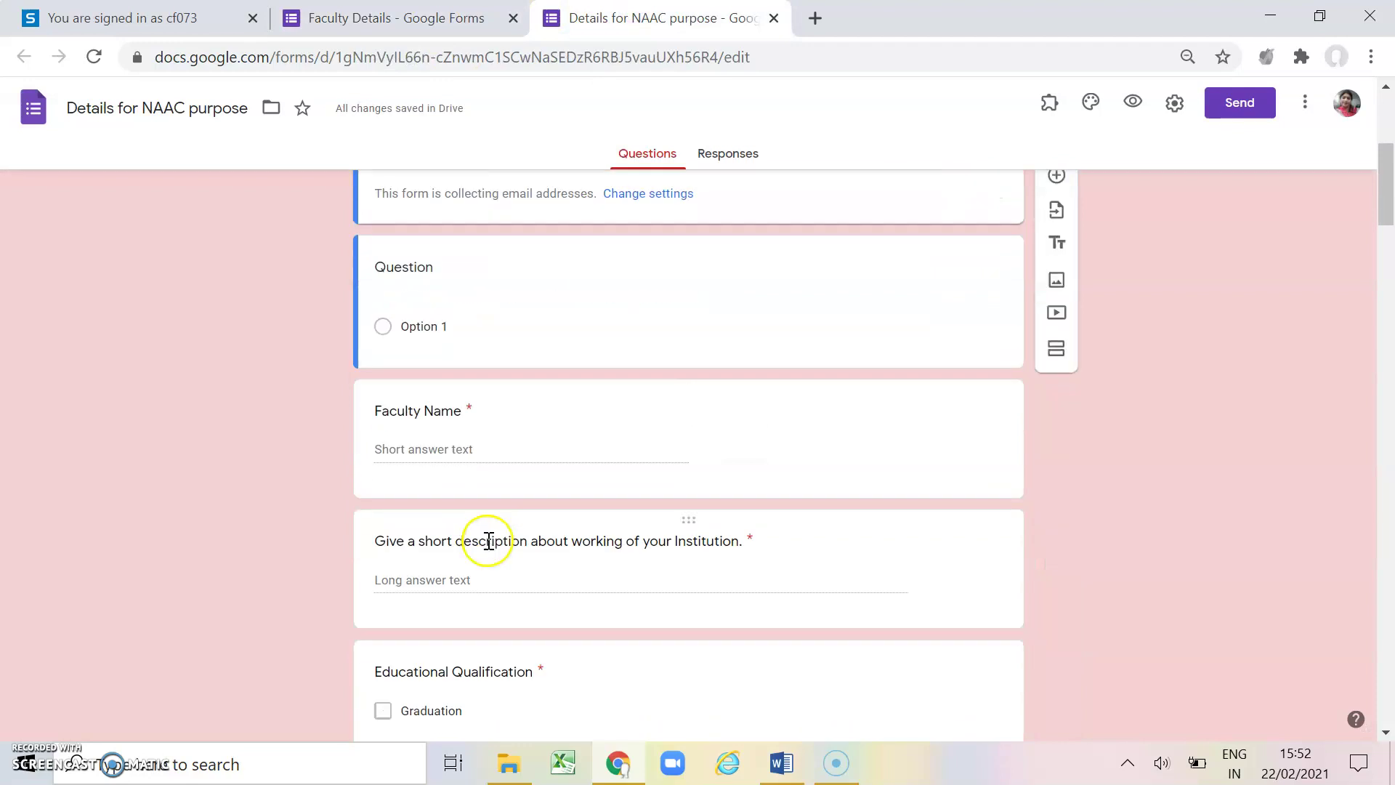
left_click(412, 27)
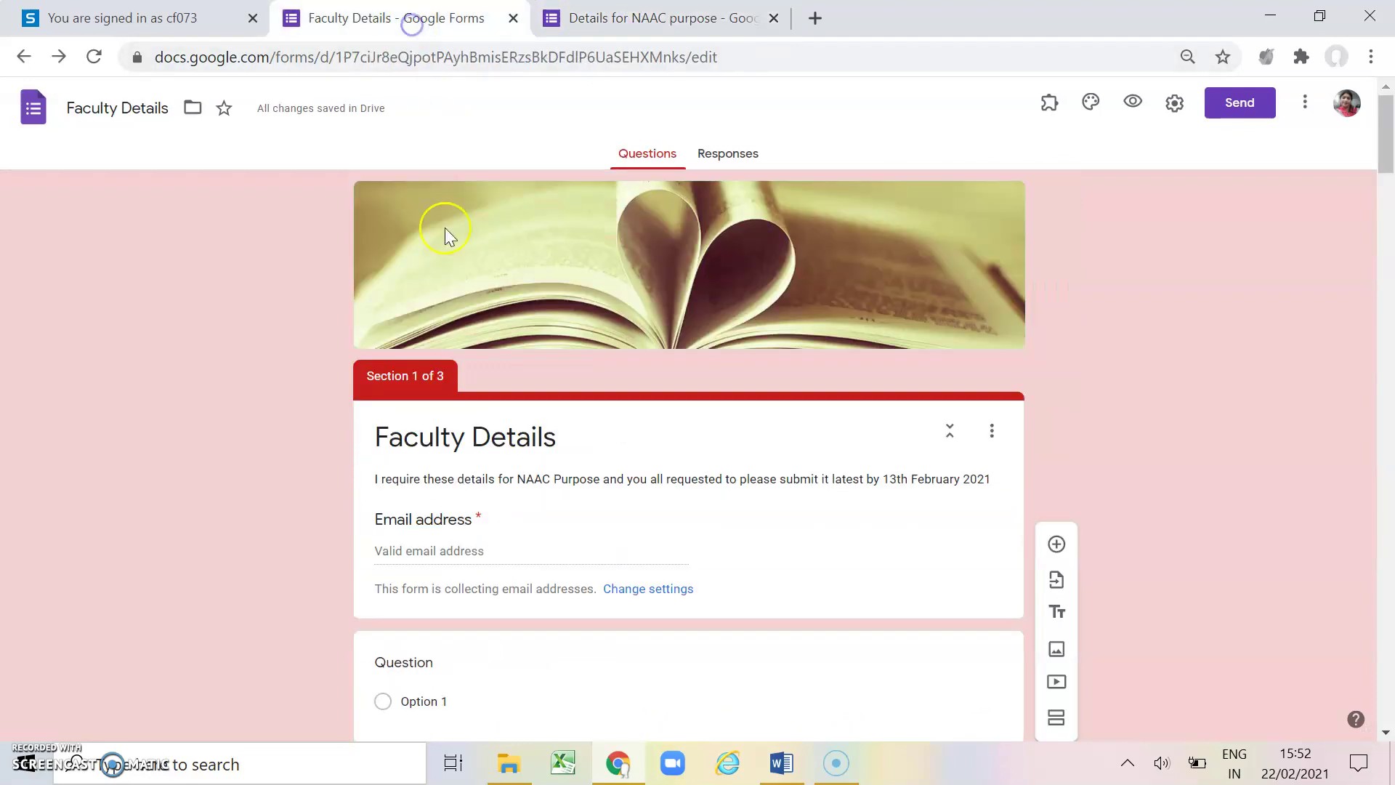
scroll(465, 407, "down", 1)
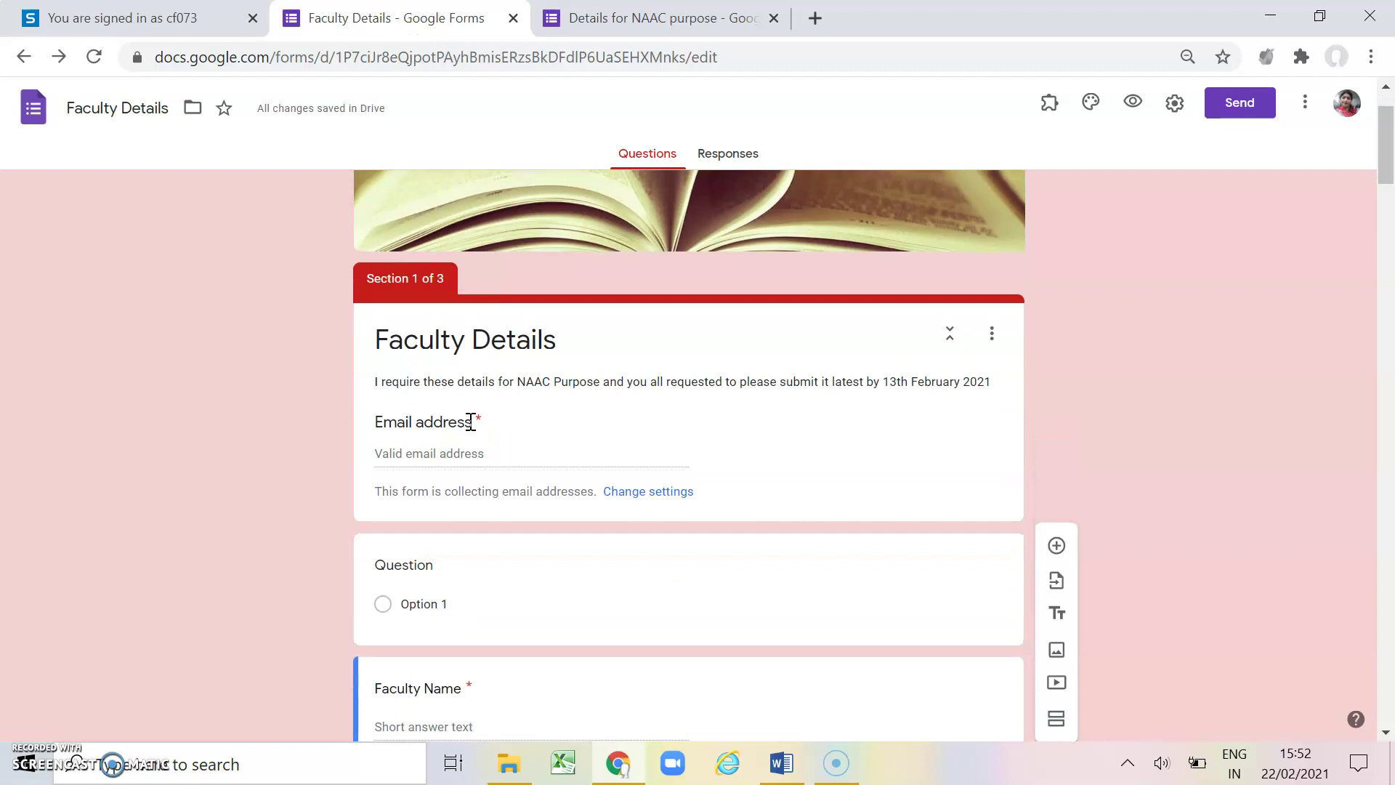
left_click(774, 19)
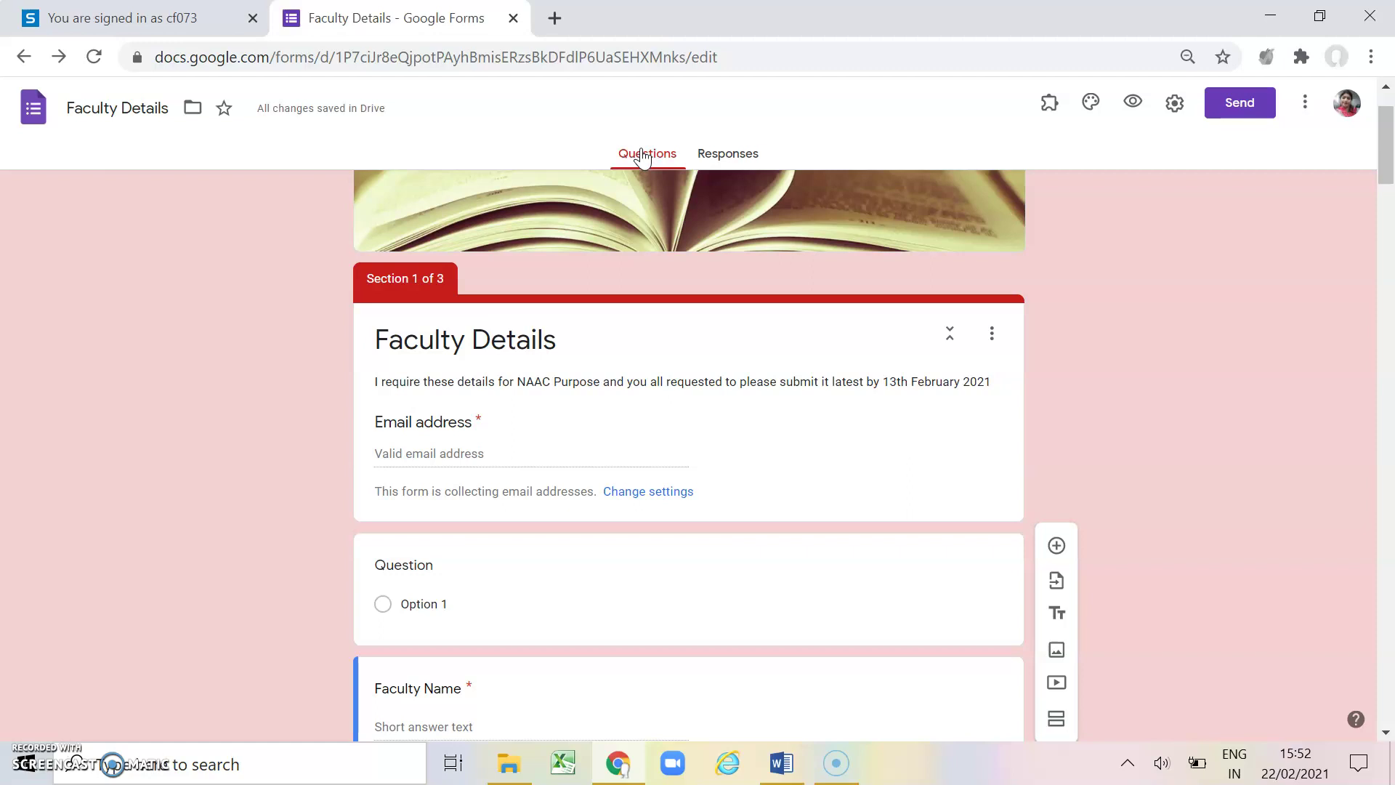
Step: Look over the form's General settings, cancel without changes, and bring up the More actions menu
scroll(422, 438, "down", 1)
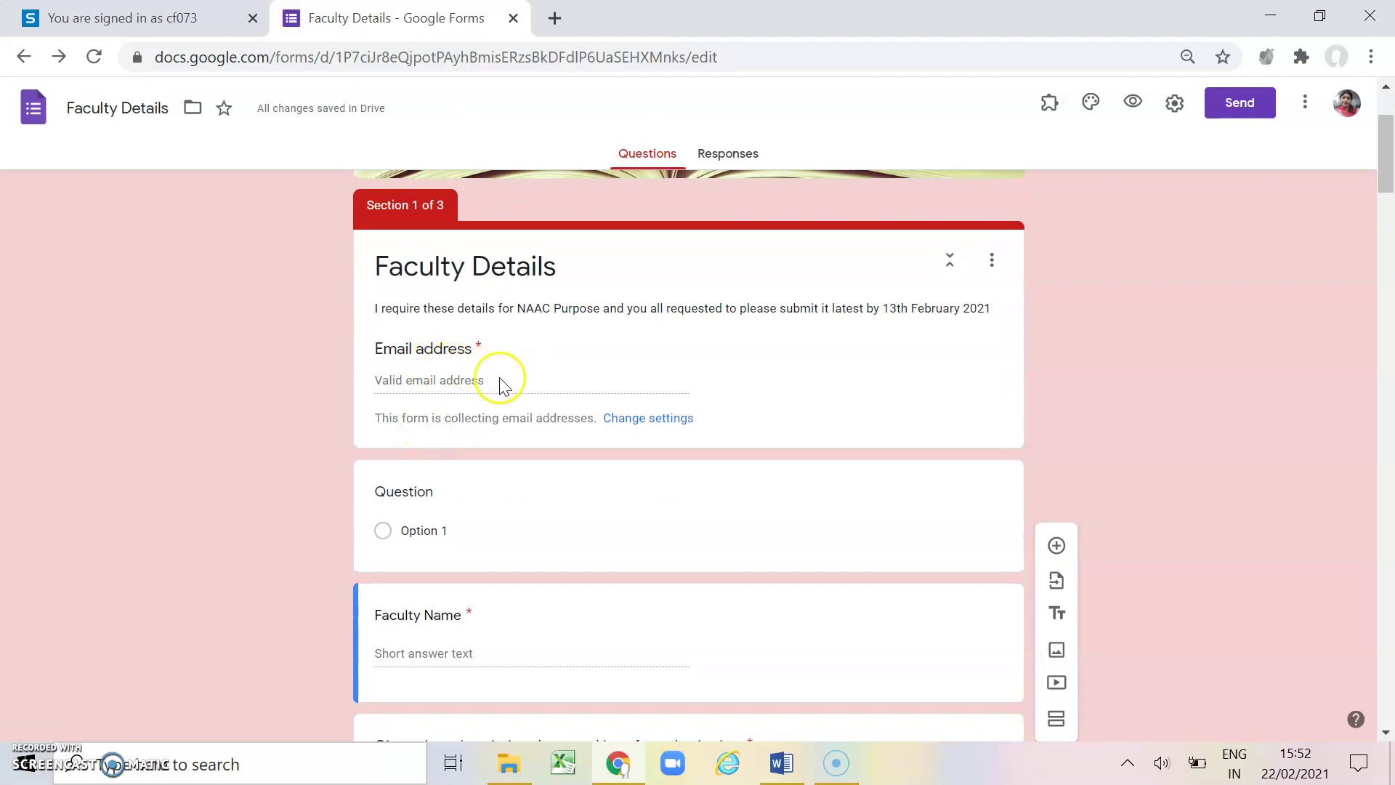
left_click(1175, 102)
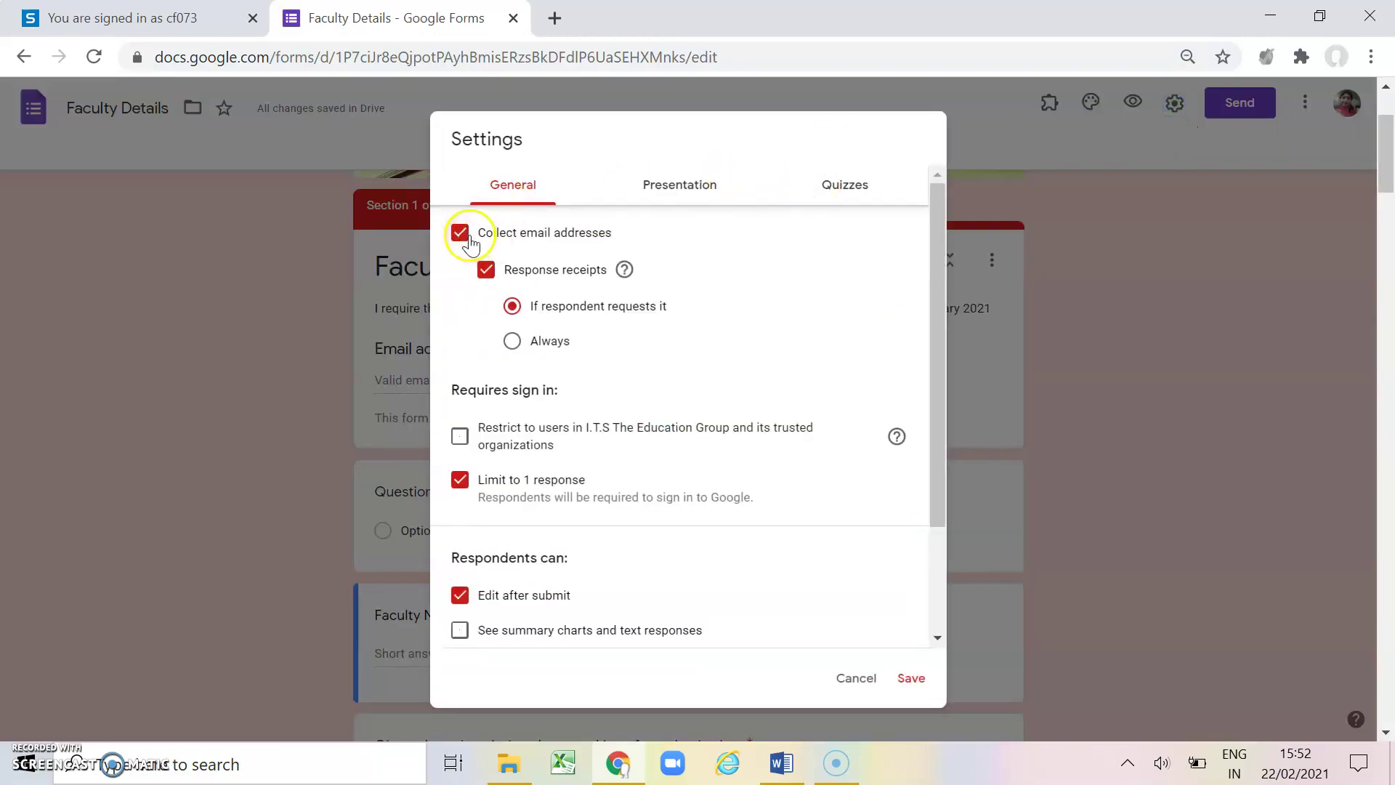
left_click(847, 679)
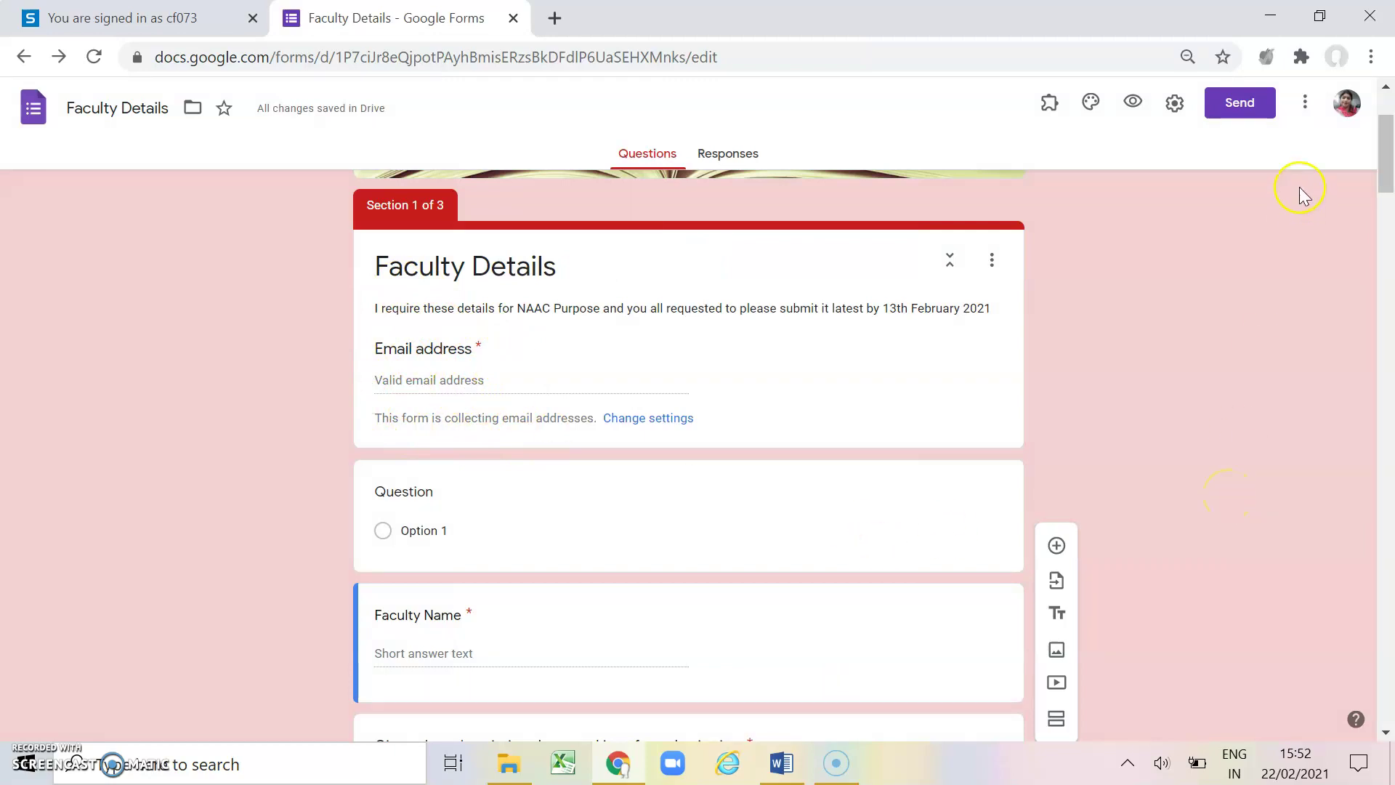
left_click(1305, 102)
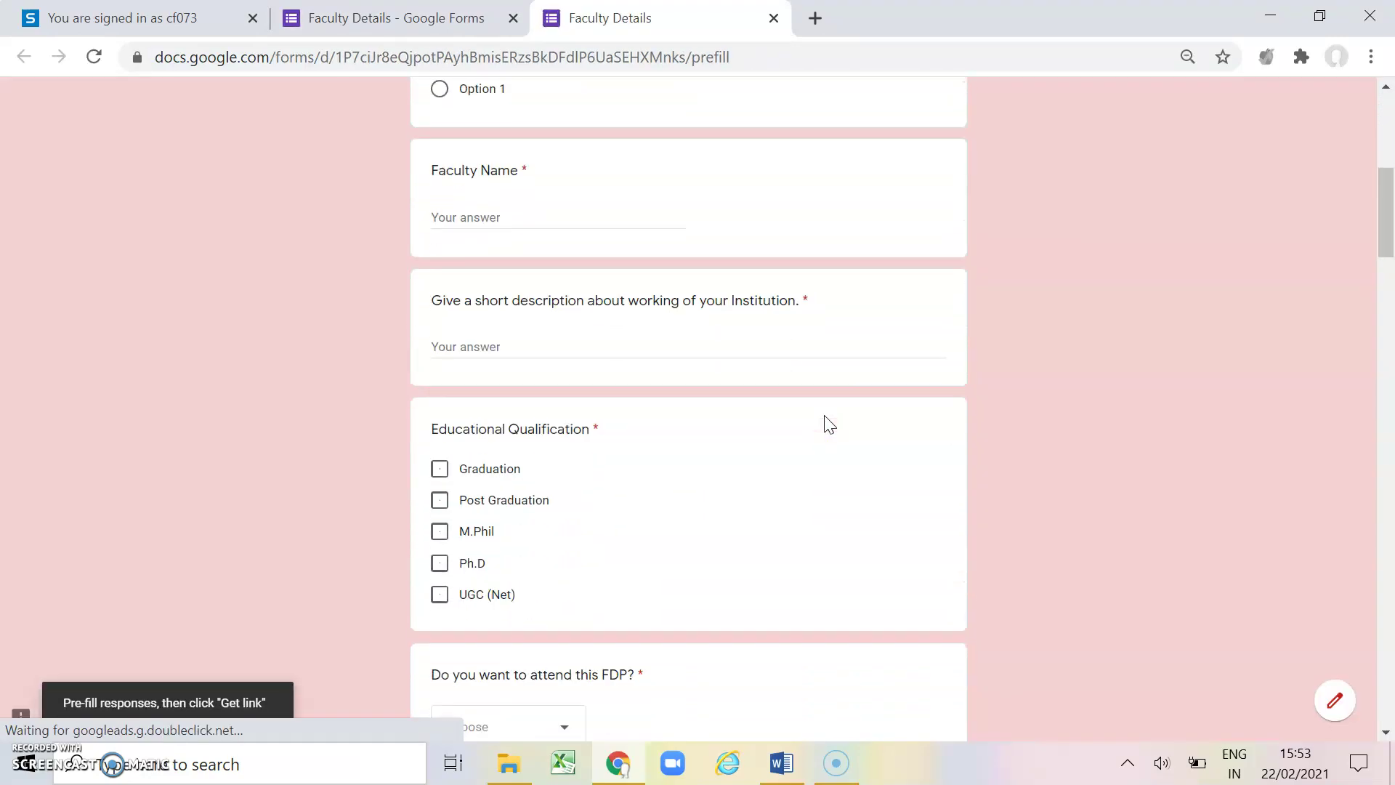
scroll(829, 425, "down", 1)
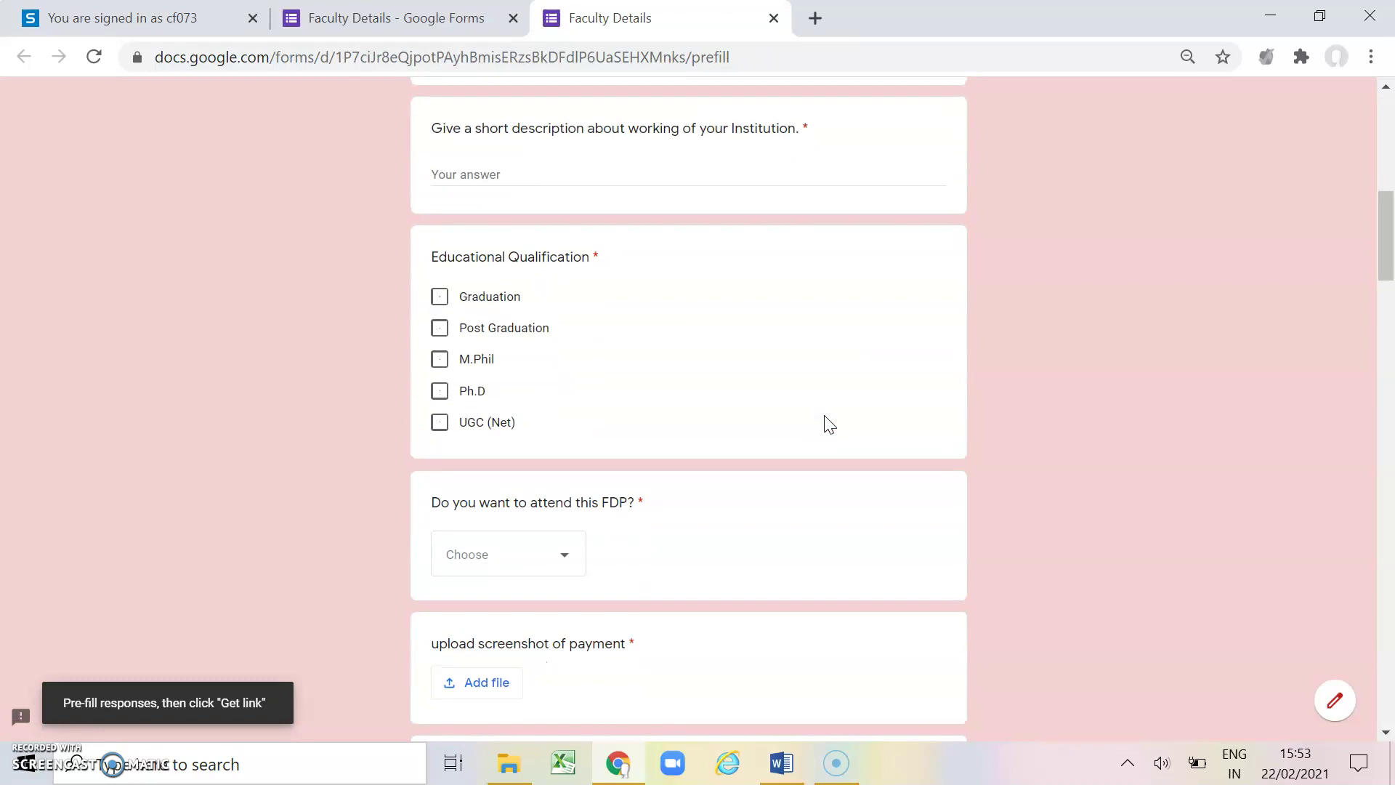
scroll(824, 421, "down", 1)
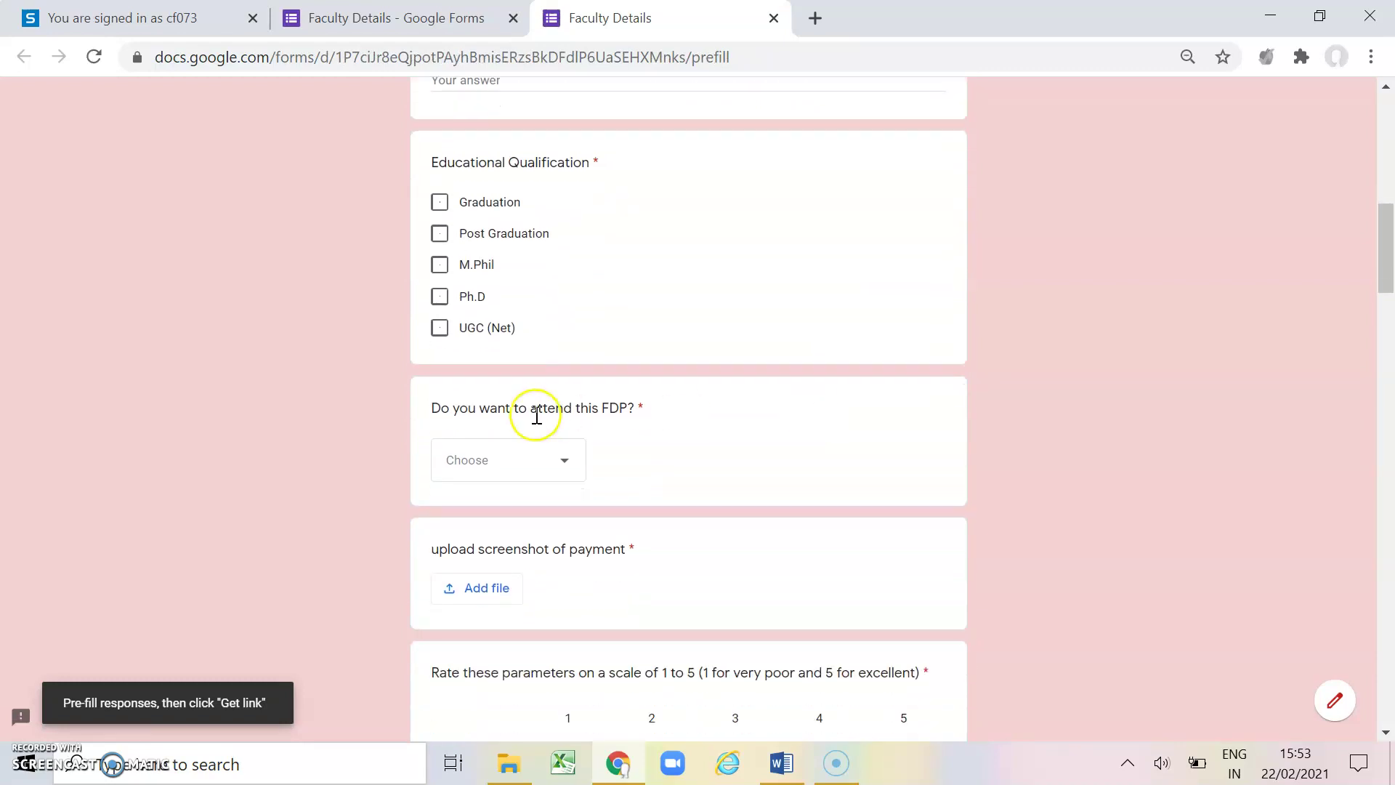
scroll(537, 427, "up", 4)
scroll(536, 427, "down", 12)
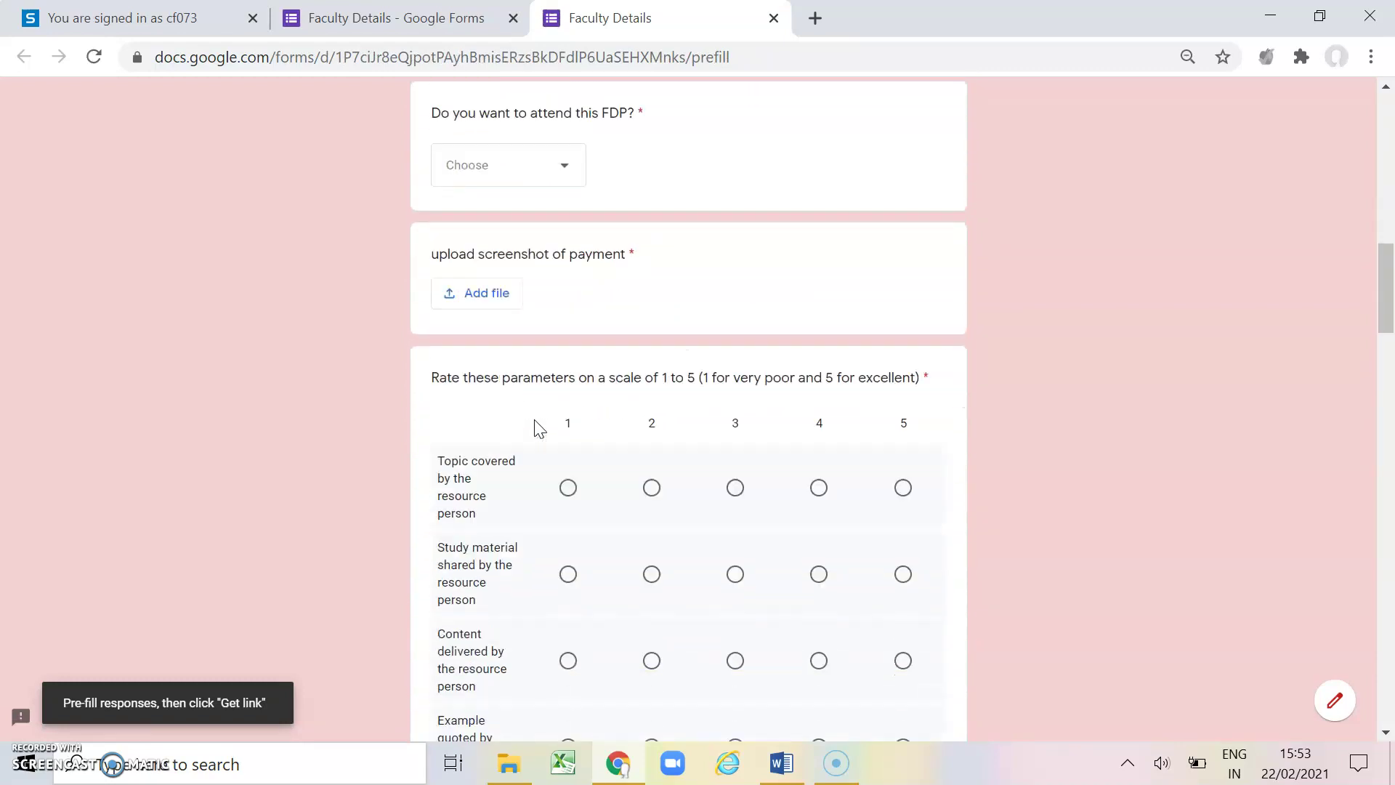
scroll(536, 428, "down", 10)
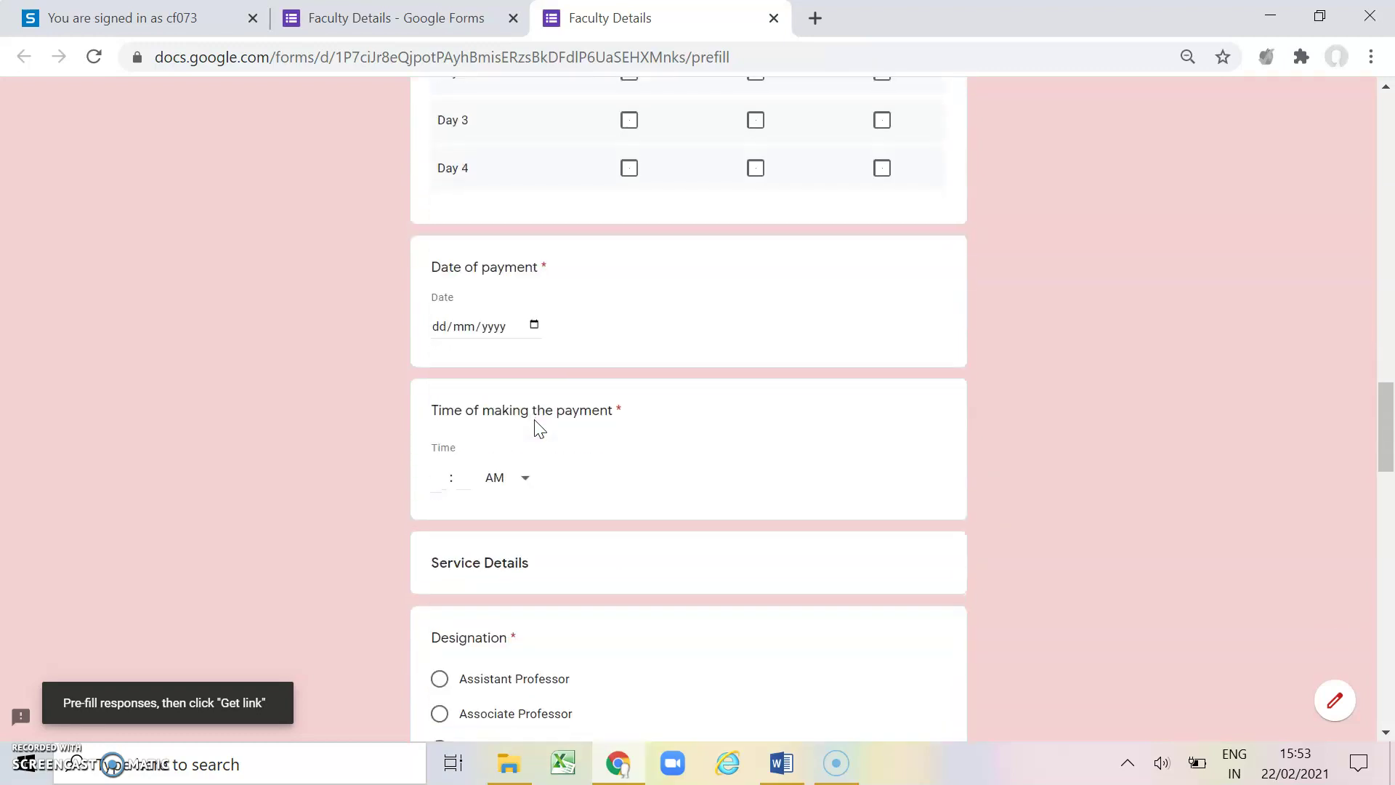
left_click(439, 487)
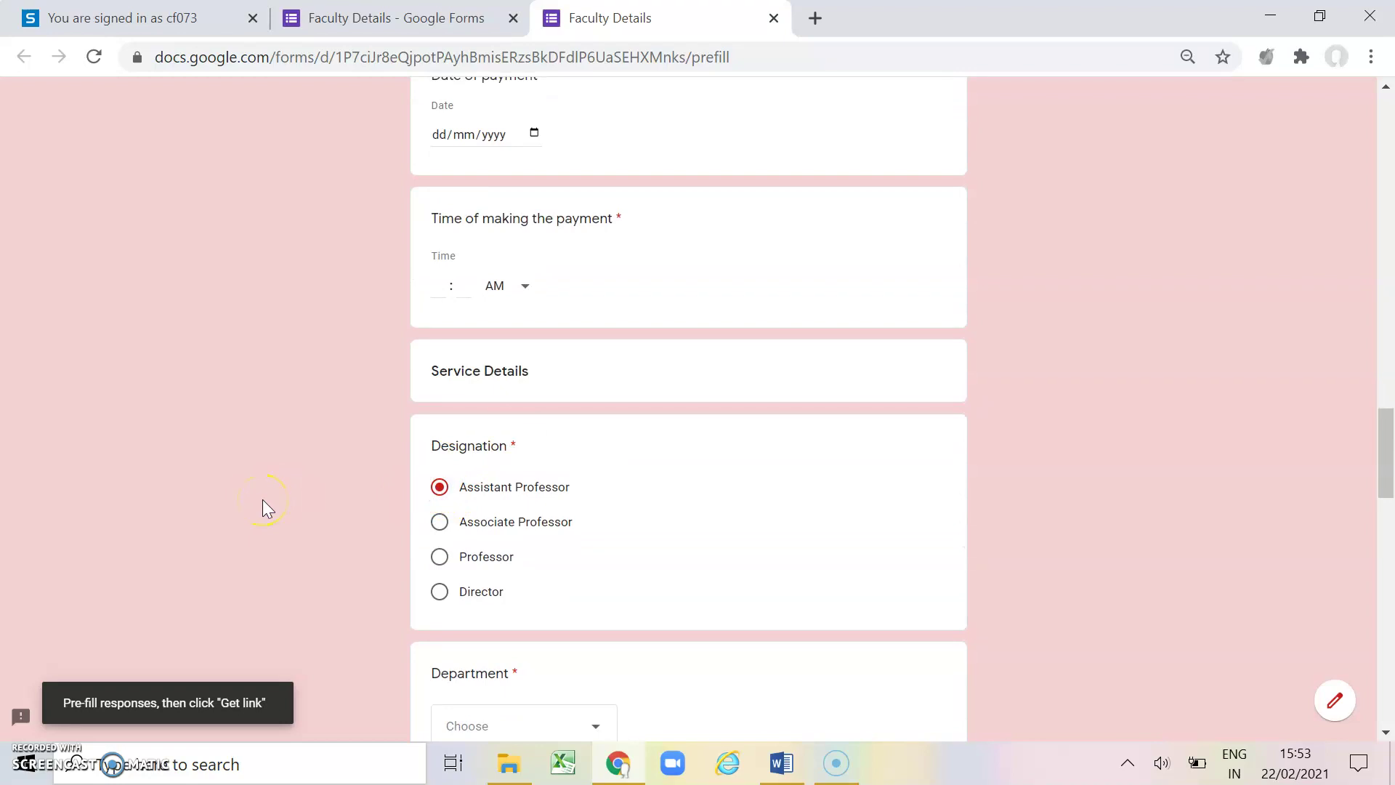
left_click(458, 492)
Step: Generate the pre-filled link and copy it
scroll(337, 497, "down", 15)
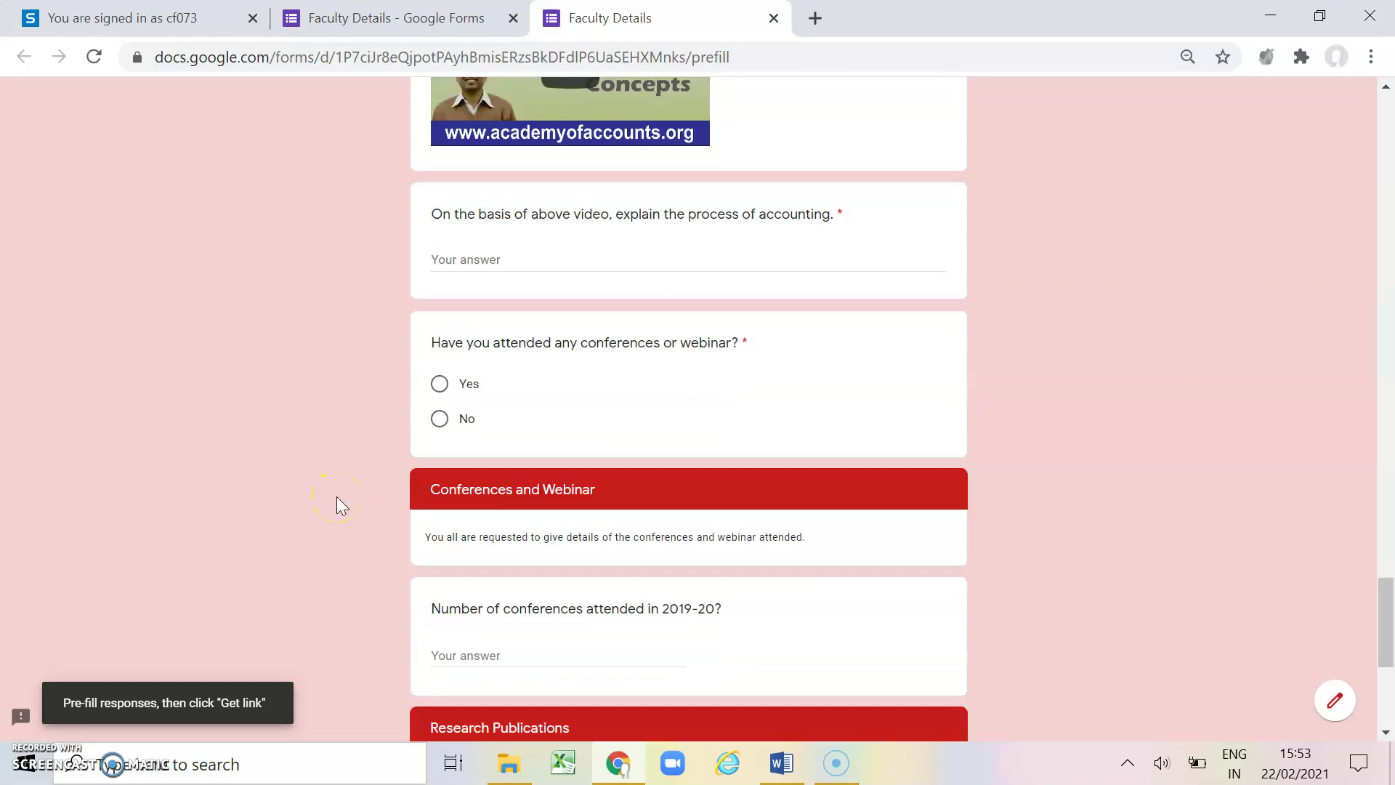
scroll(338, 497, "down", 5)
left_click(457, 603)
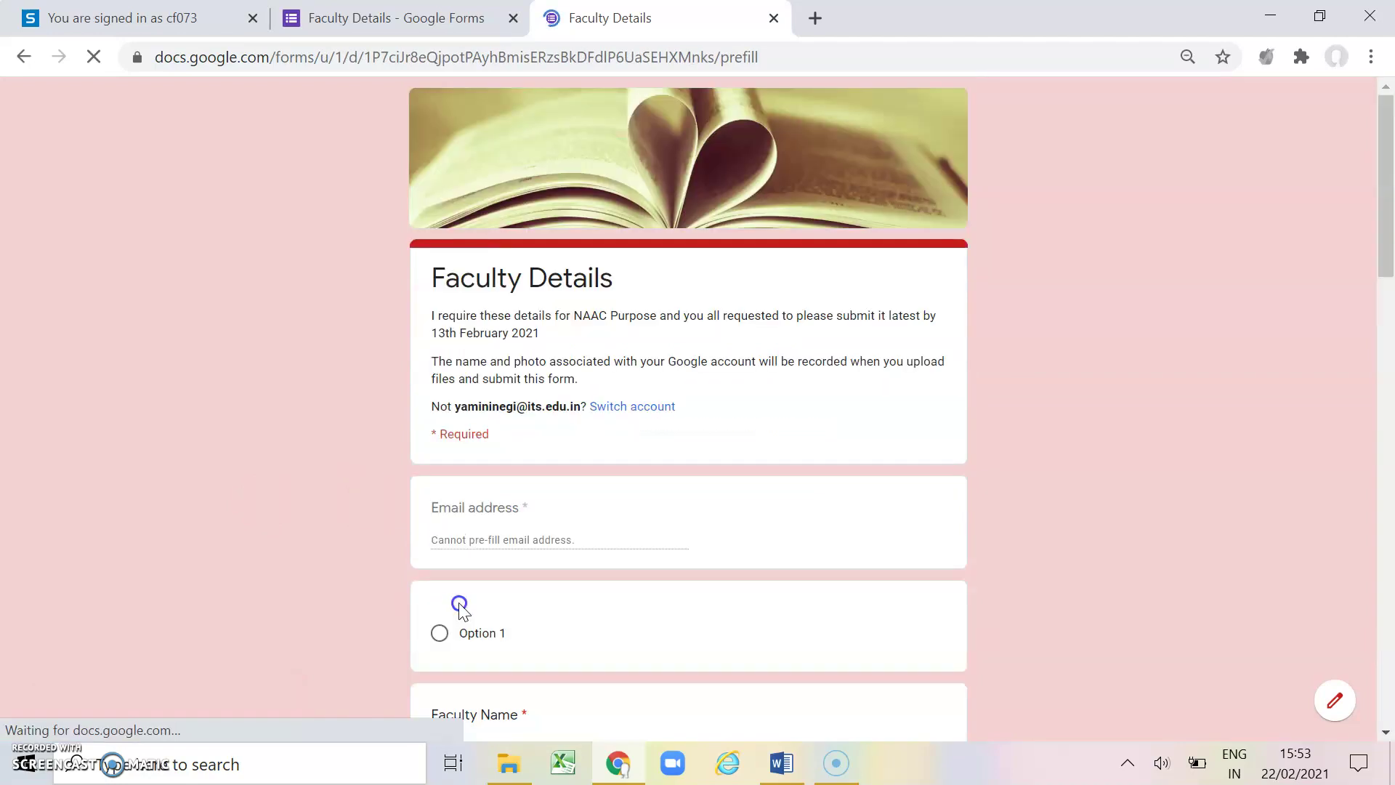
left_click(369, 706)
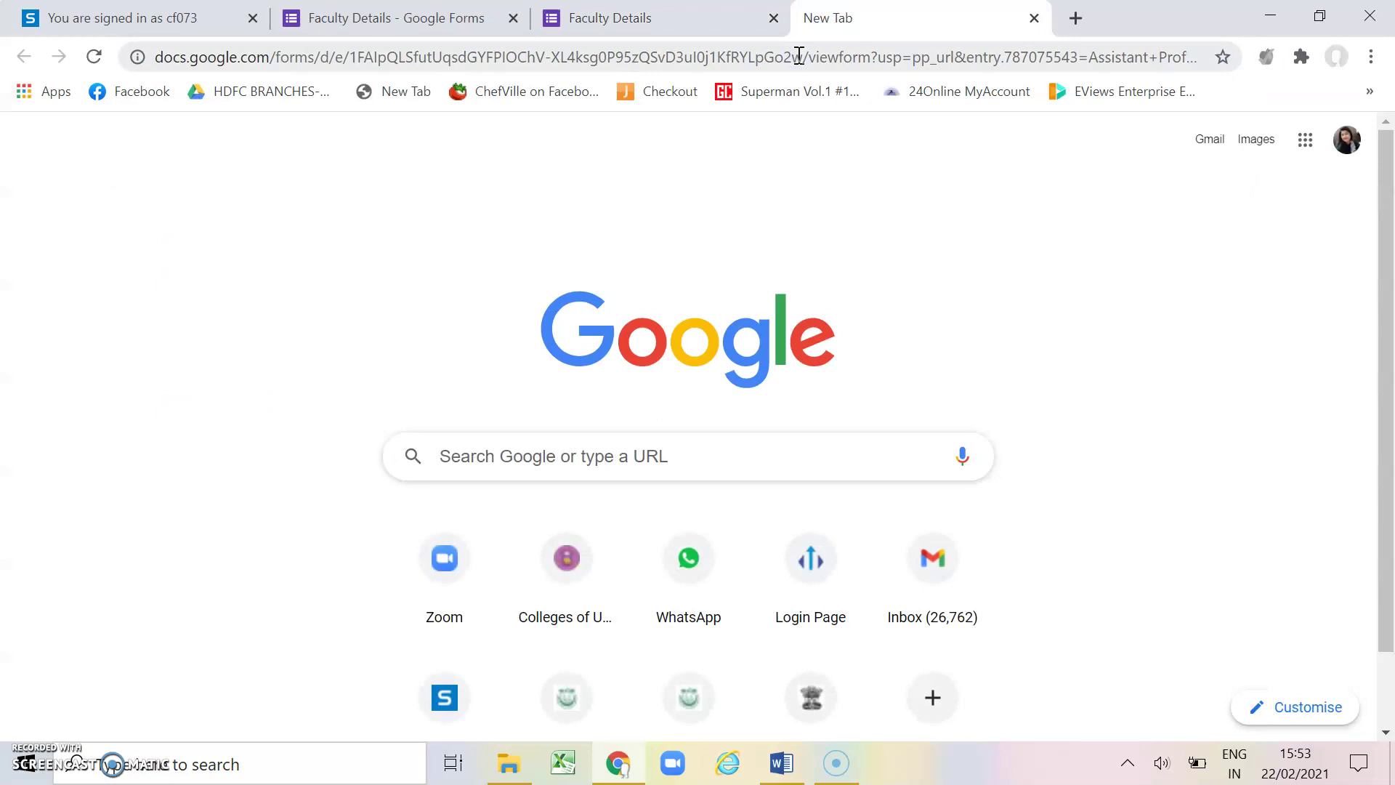
Step: Load the pre-filled link, confirm Assistant Professor is selected under Designation, then close that tab
left_click(830, 407)
scroll(834, 414, "down", 20)
scroll(830, 407, "down", 9)
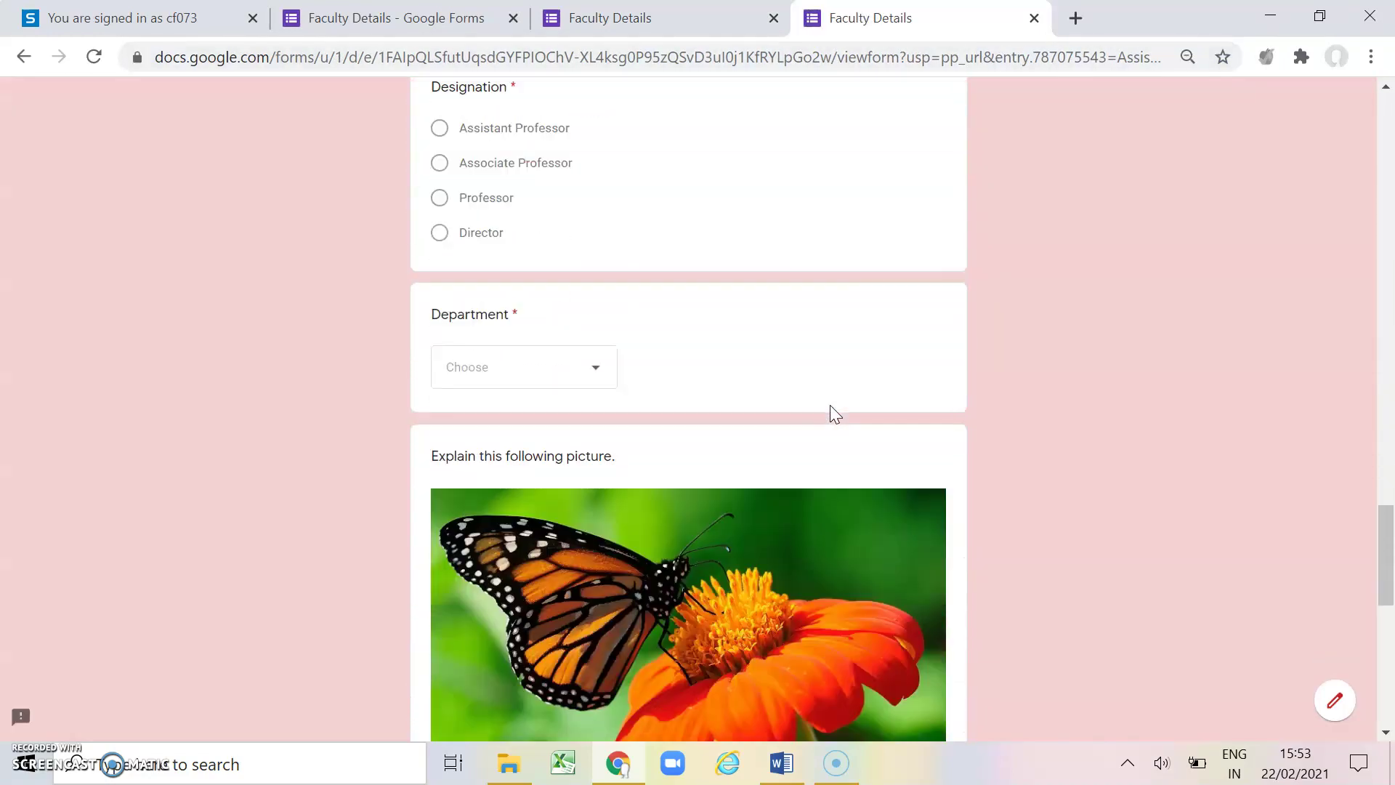
scroll(830, 406, "up", 3)
scroll(834, 414, "up", 2)
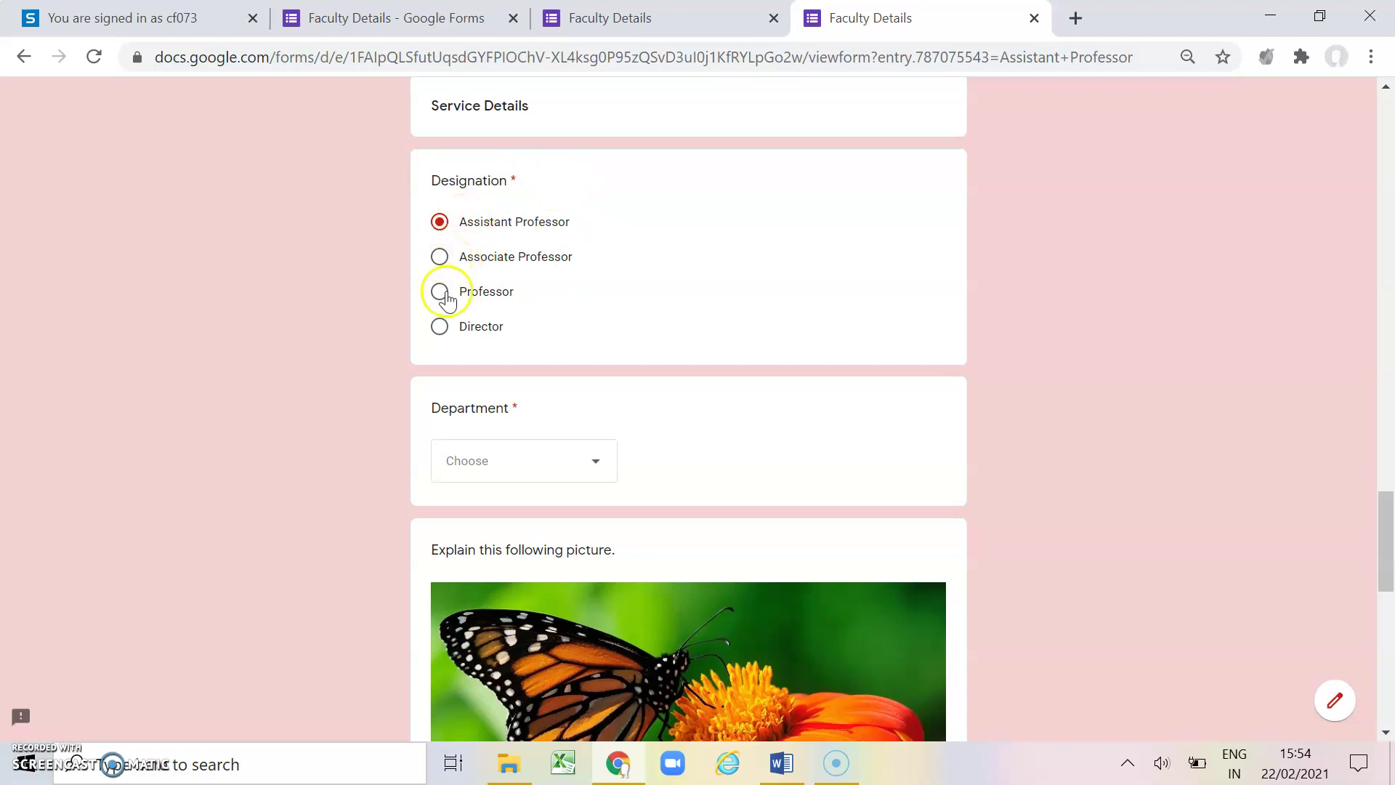
left_click(1035, 18)
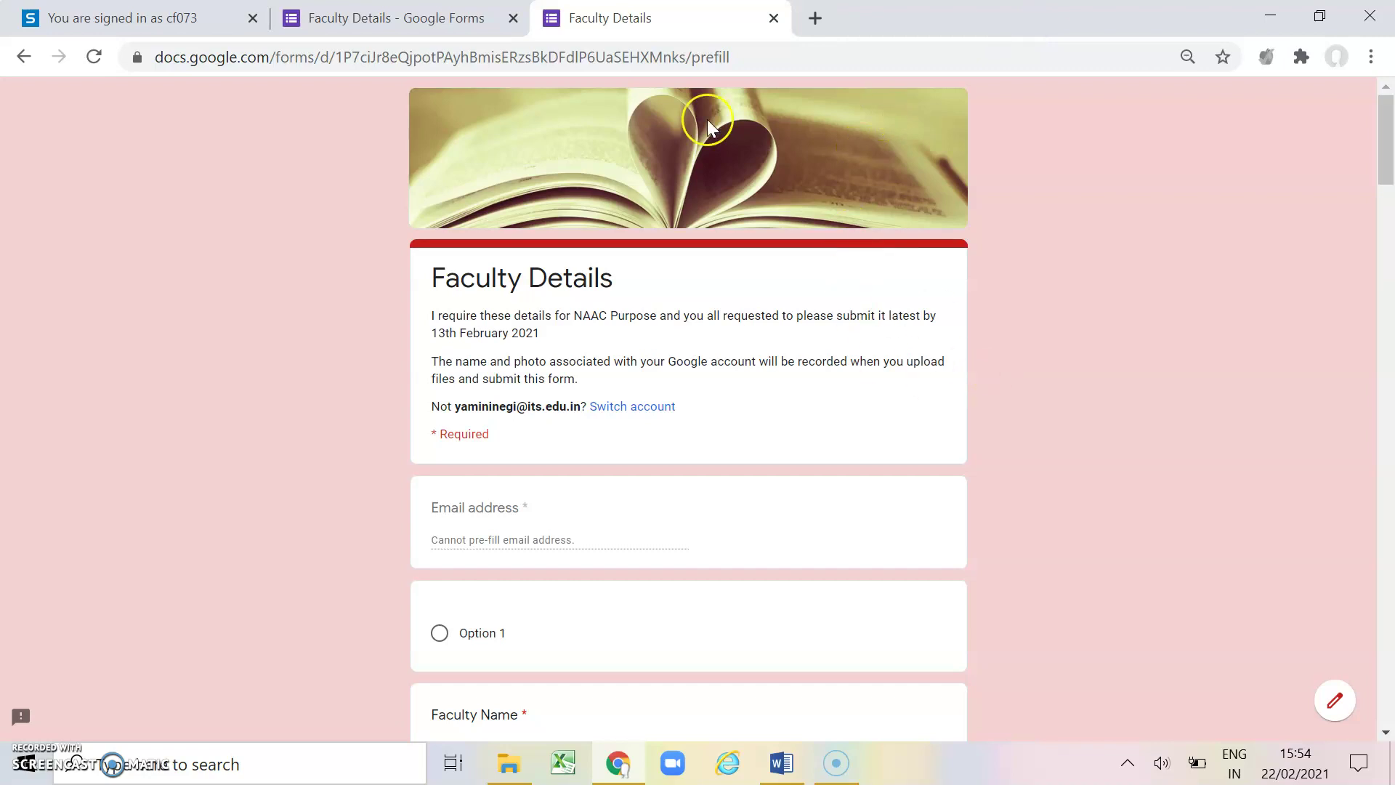
scroll(1156, 341, "down", 1)
scroll(1157, 341, "up", 1)
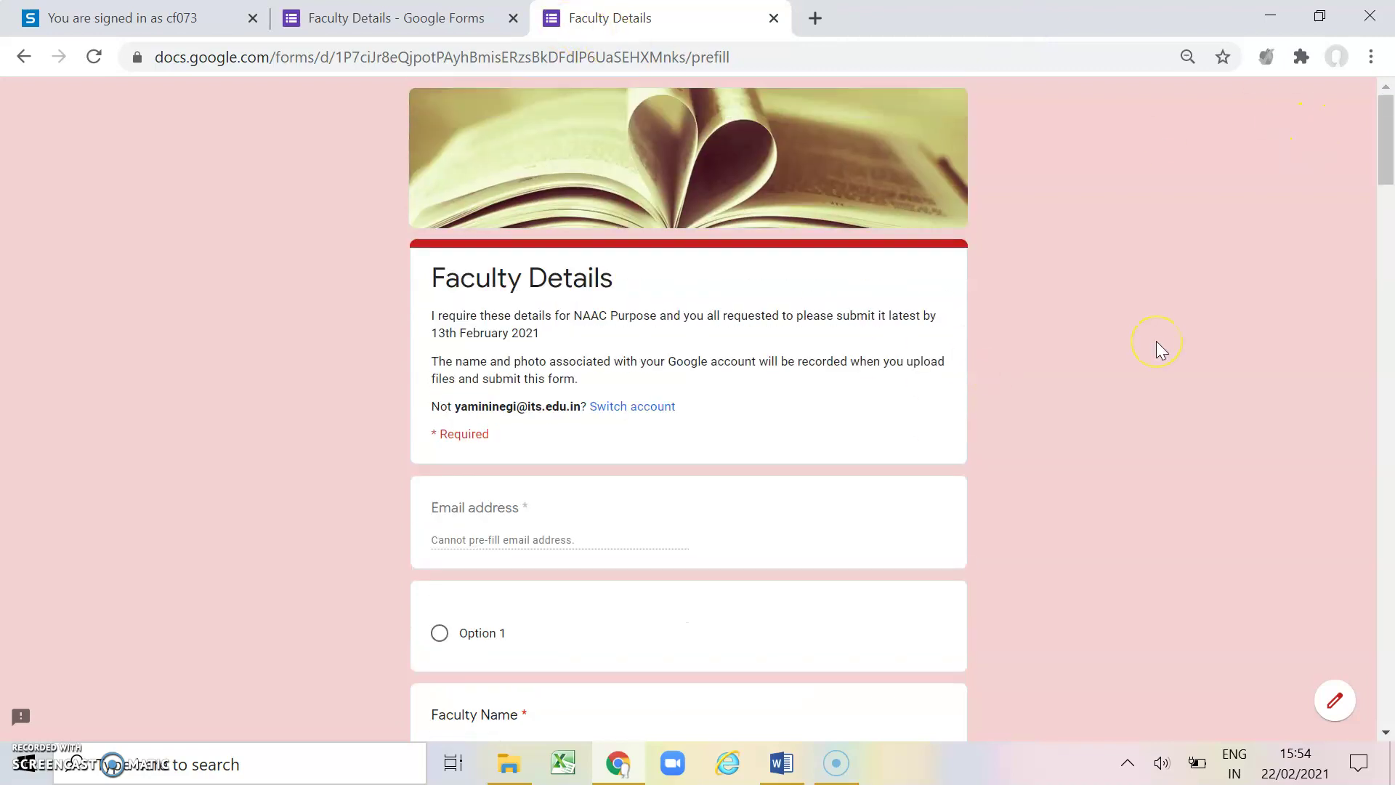
Step: Close the pre-fill tab and scroll through the 6-page print preview, cancelling without printing
left_click(773, 19)
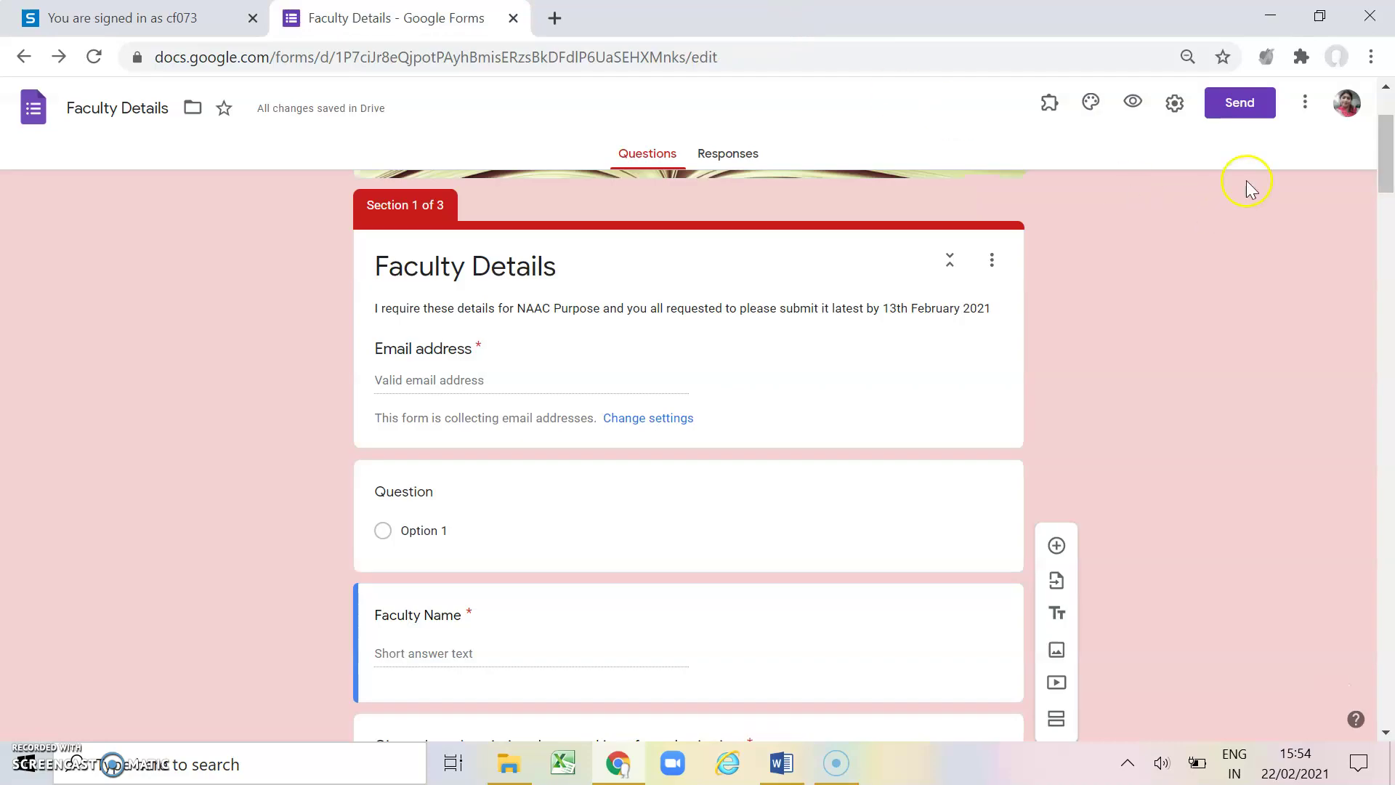
left_click(1305, 103)
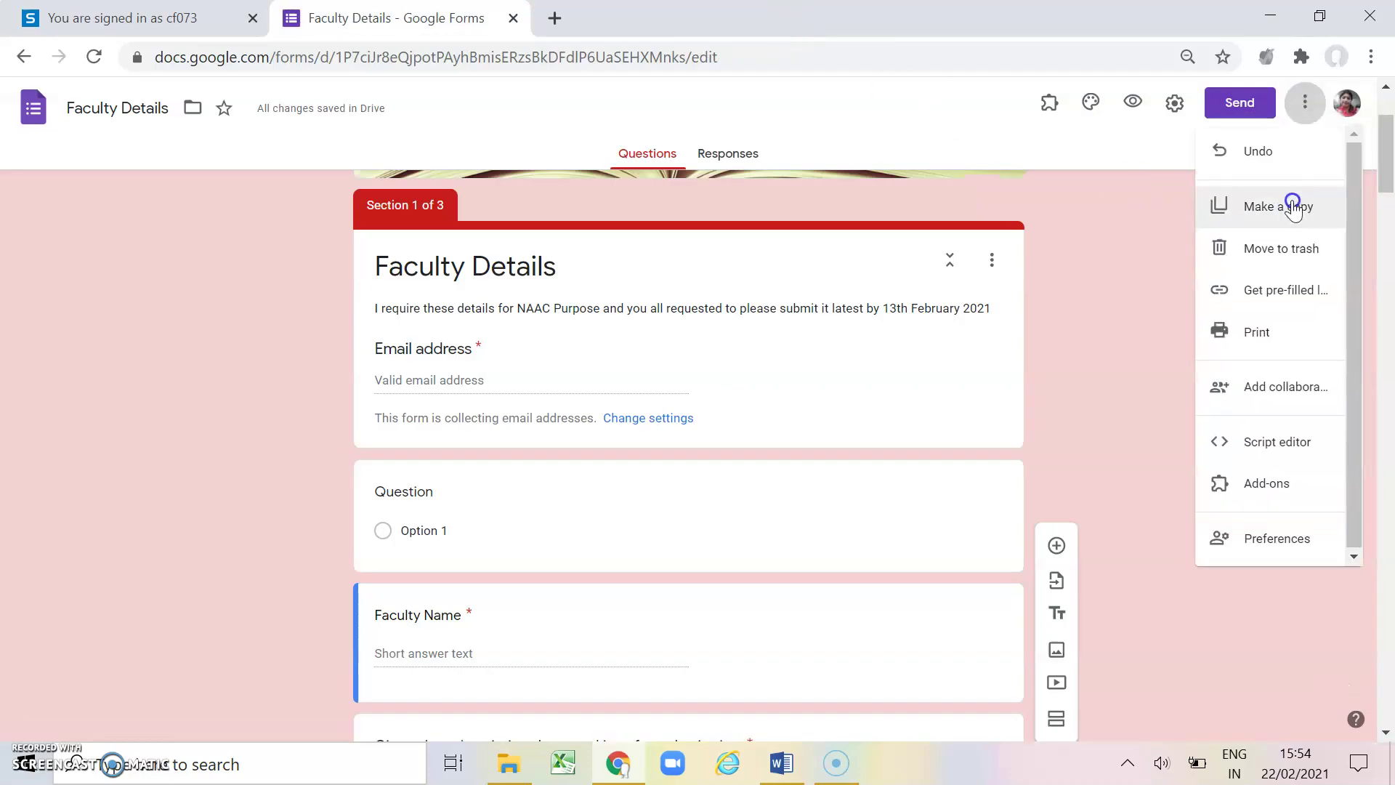
left_click(1250, 341)
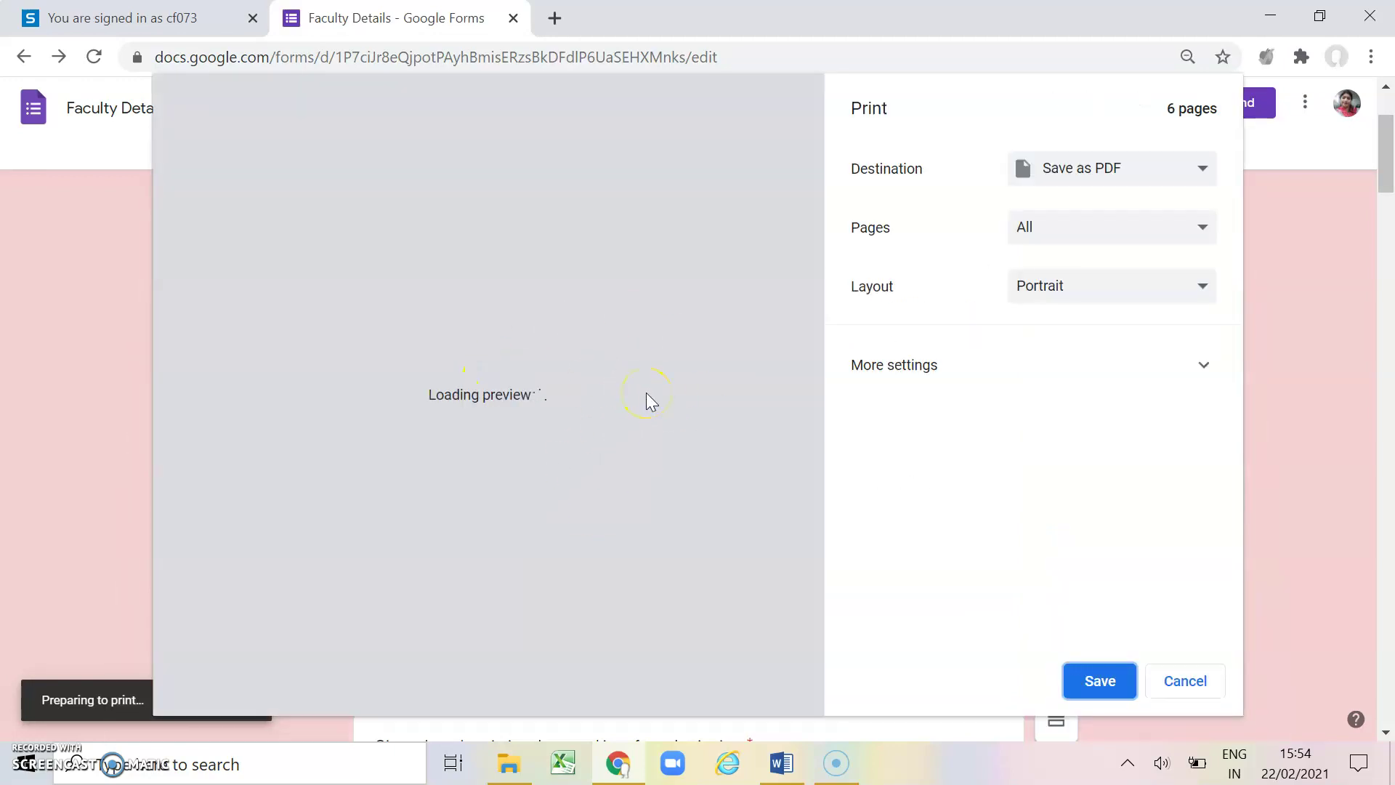
scroll(651, 401, "down", 5)
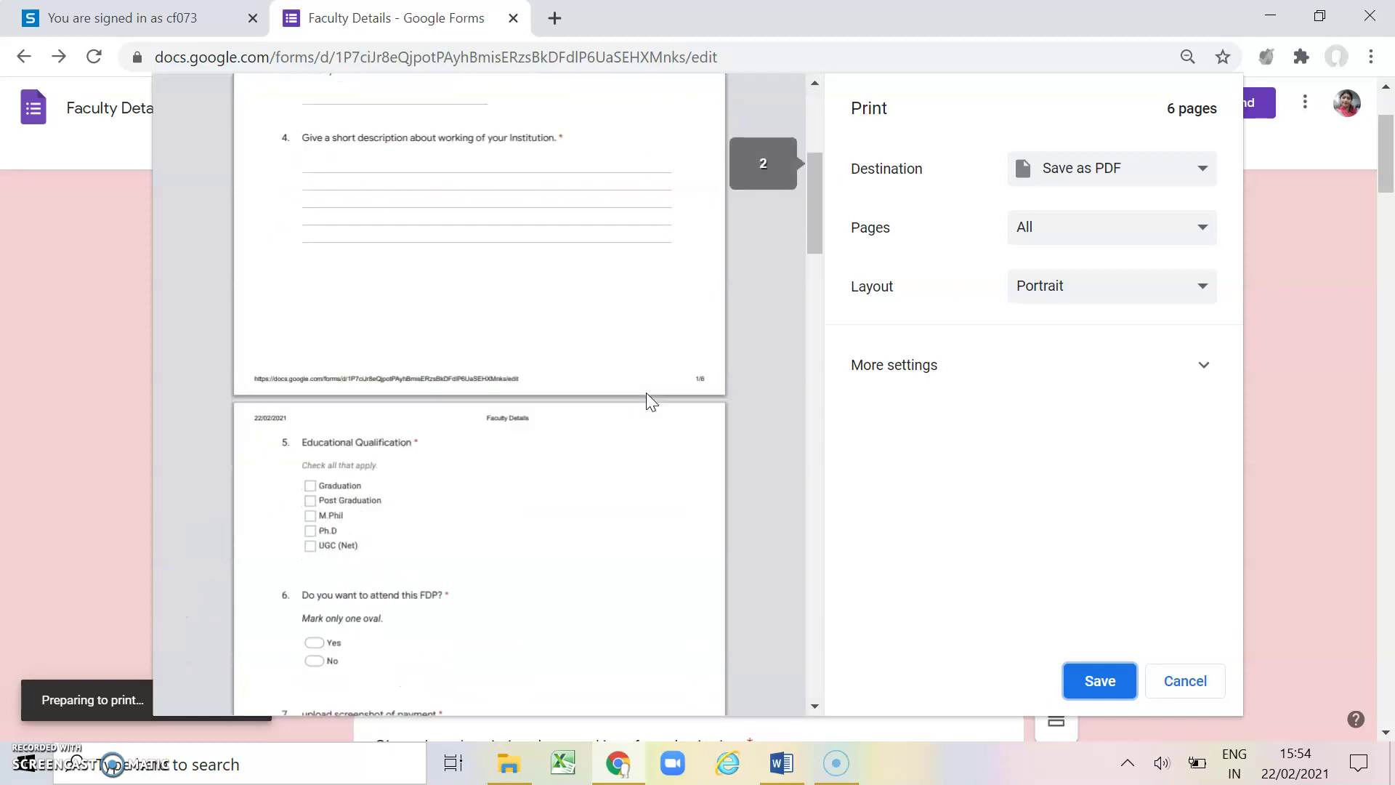
scroll(650, 401, "down", 9)
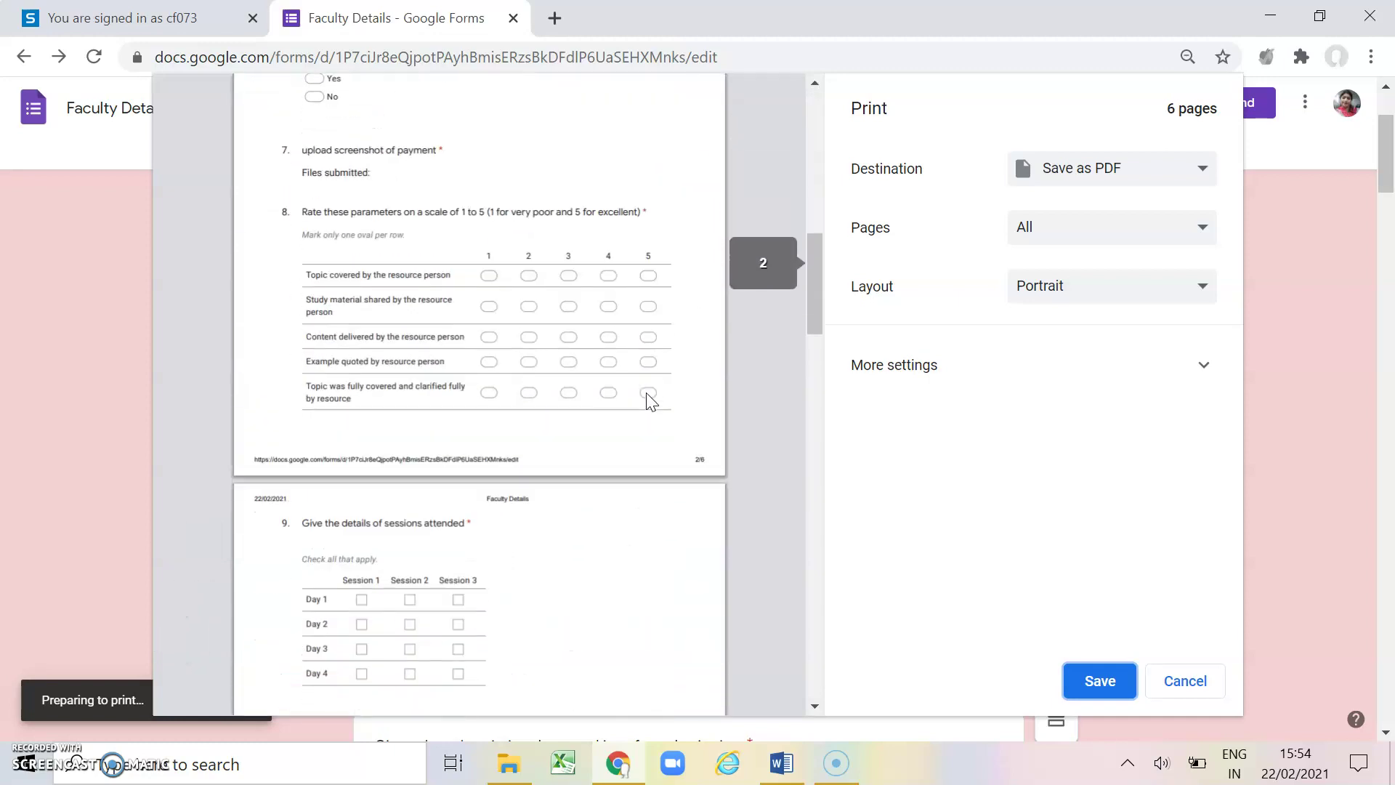
scroll(650, 401, "down", 10)
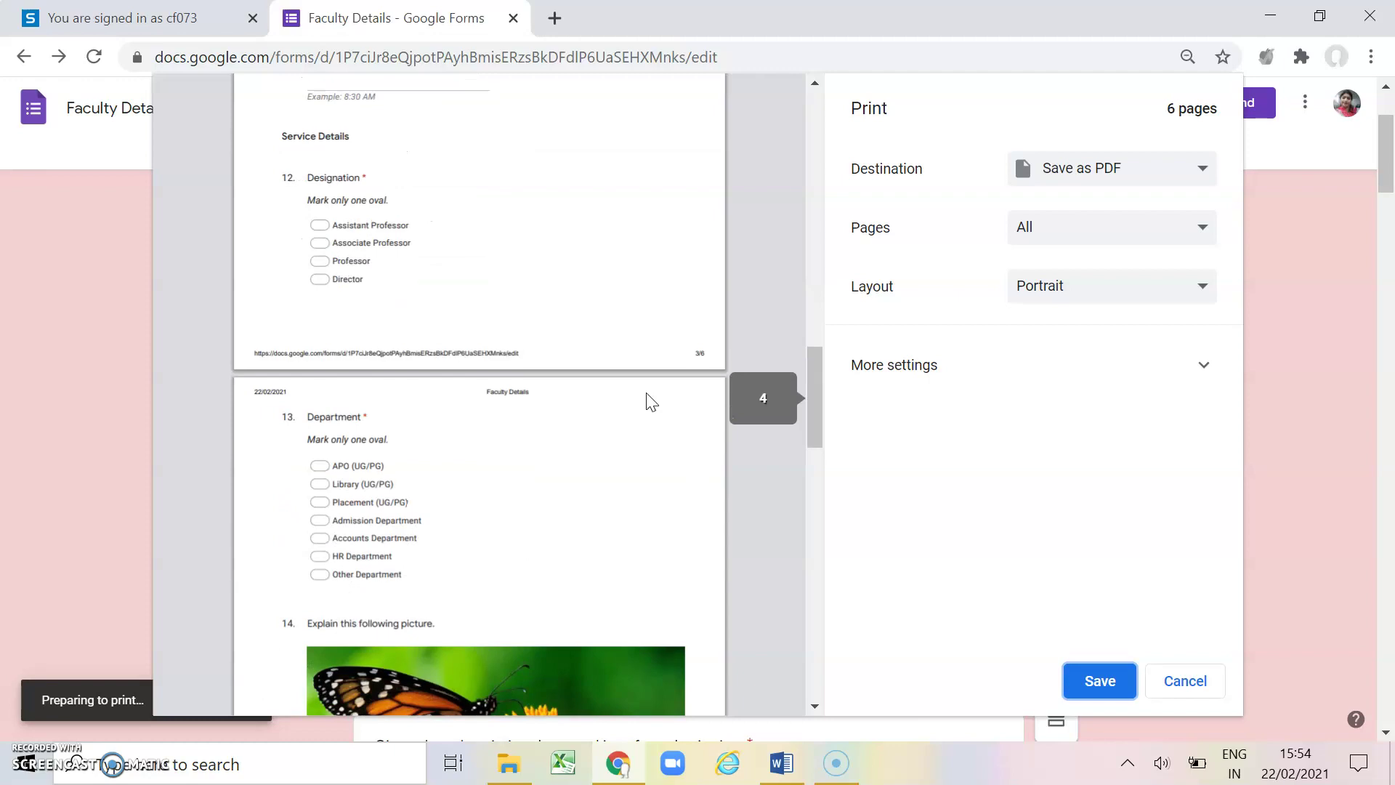
left_click(1183, 681)
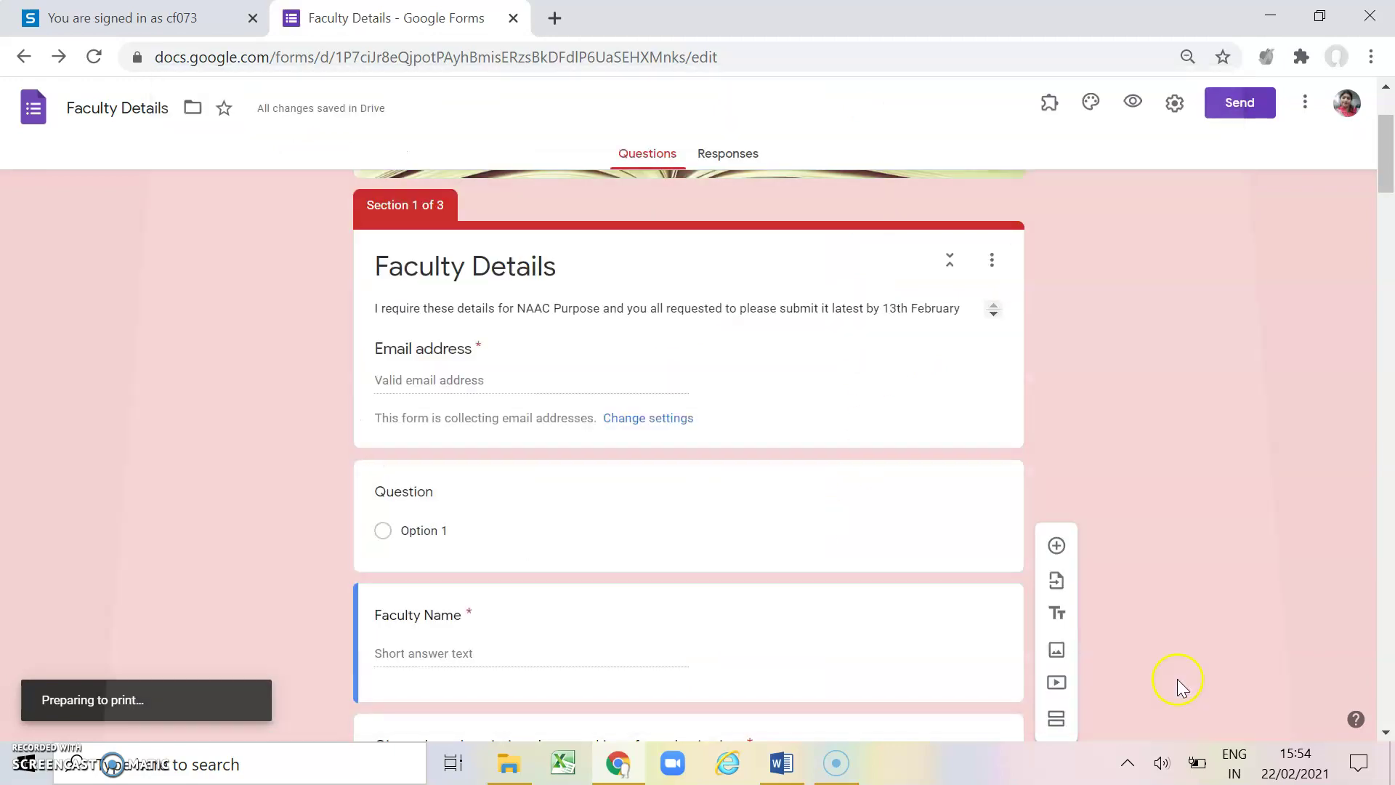
left_click(1305, 103)
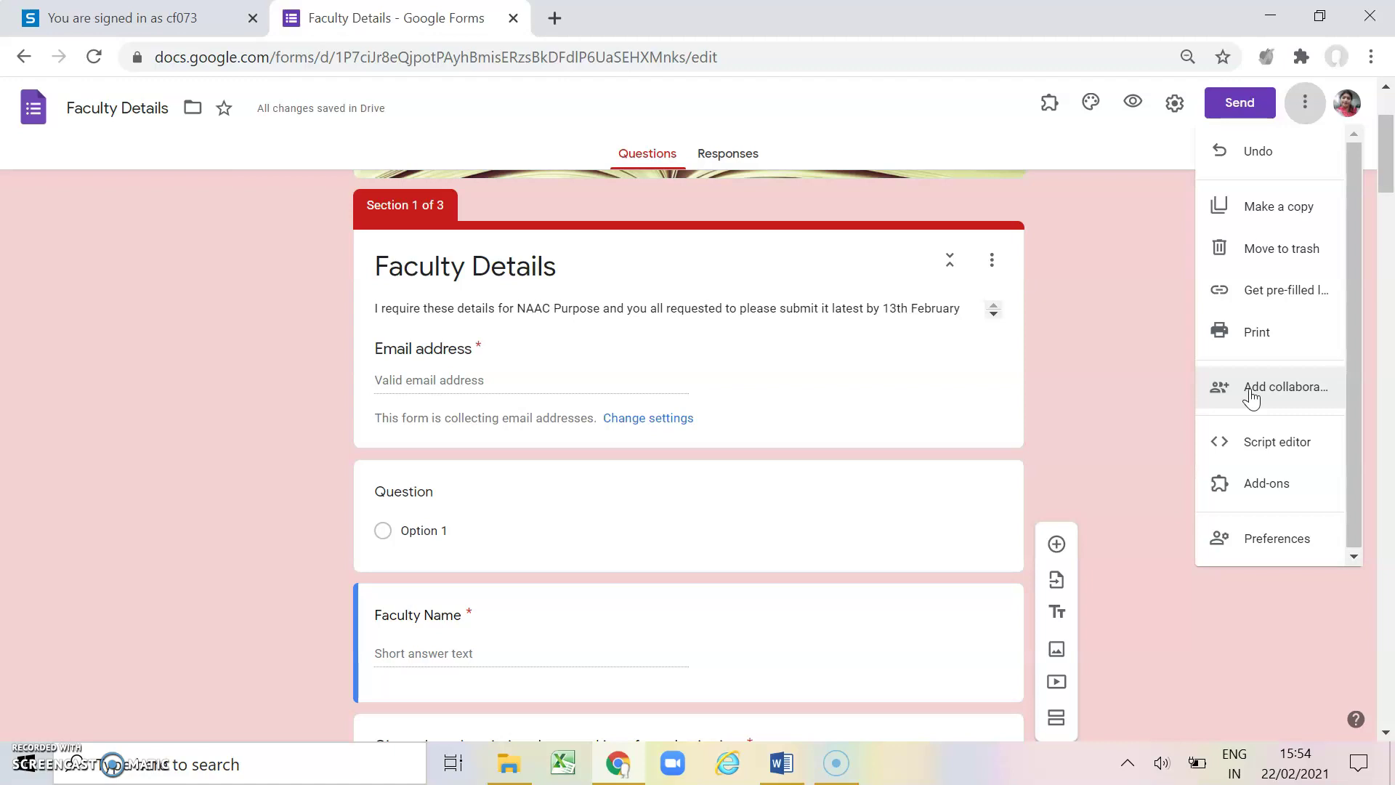
left_click(1145, 394)
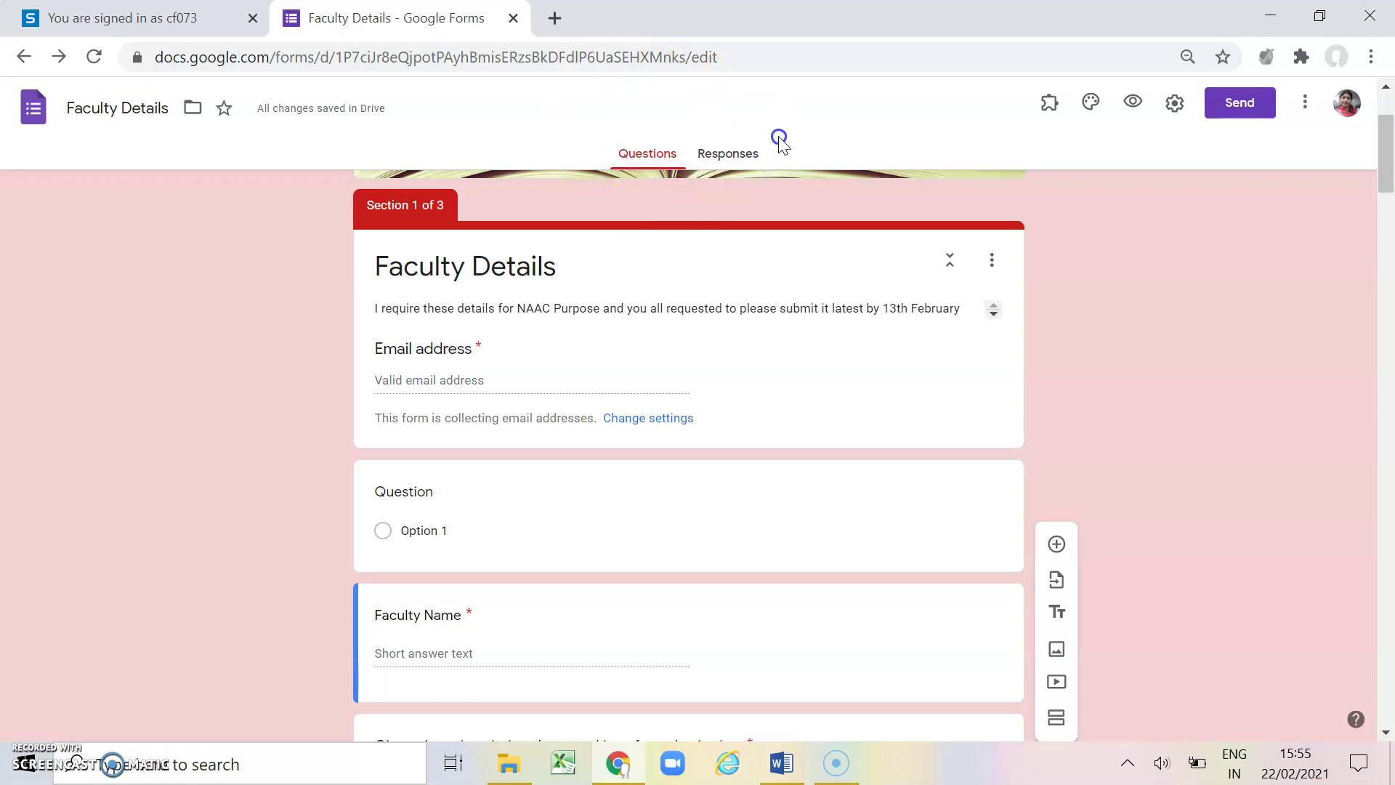
Step: On the Responses tab, turn Accepting responses off and back on, then link responses to Sheets
left_click(726, 152)
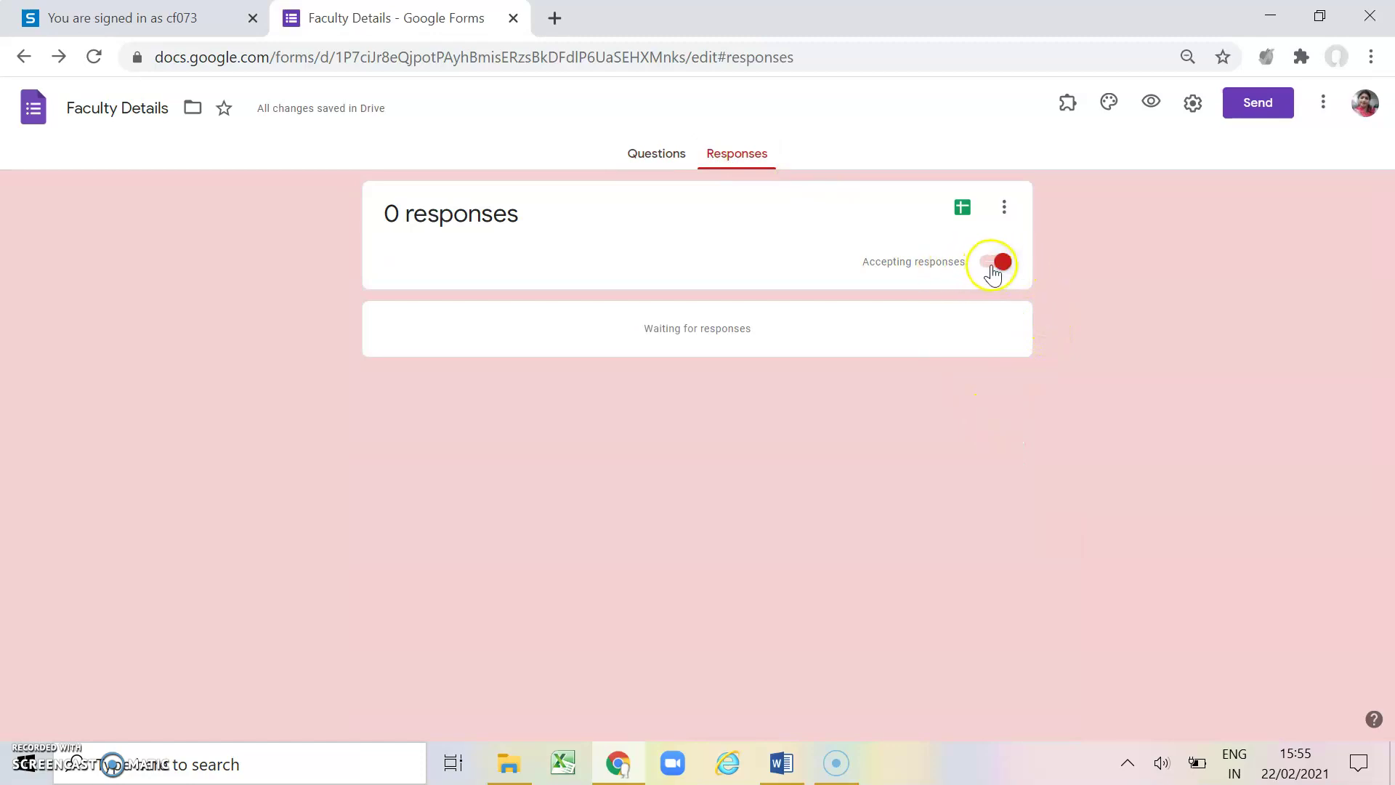
left_click(993, 271)
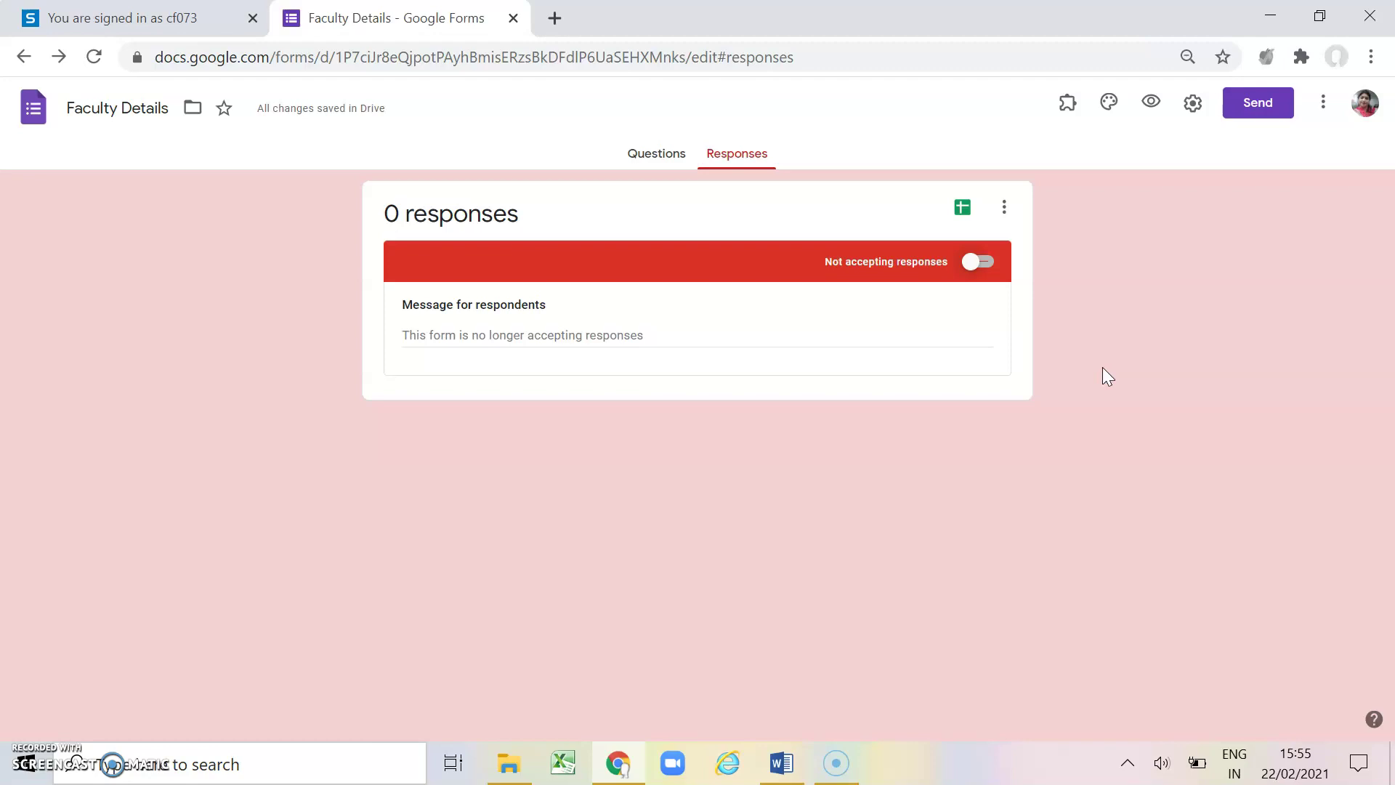
left_click(974, 262)
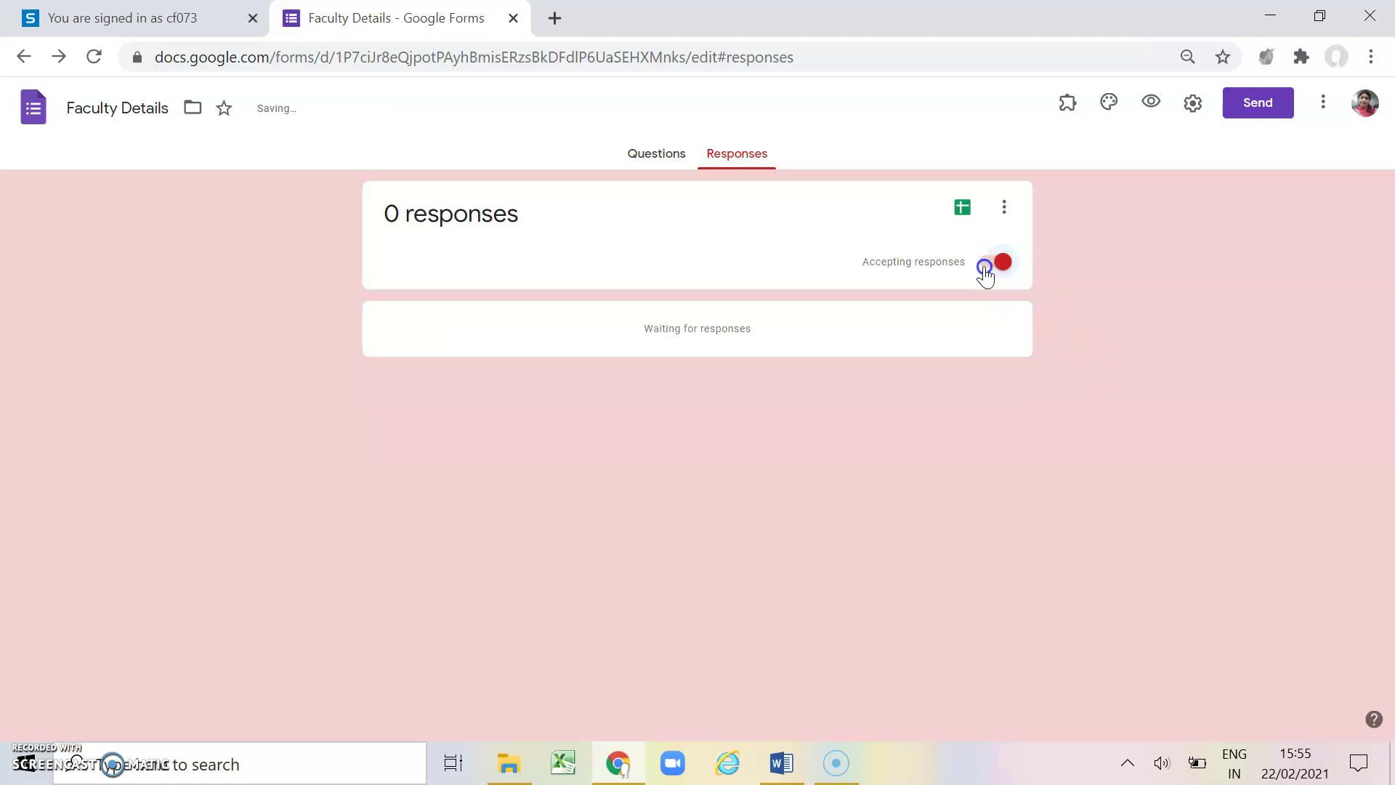
left_click(962, 212)
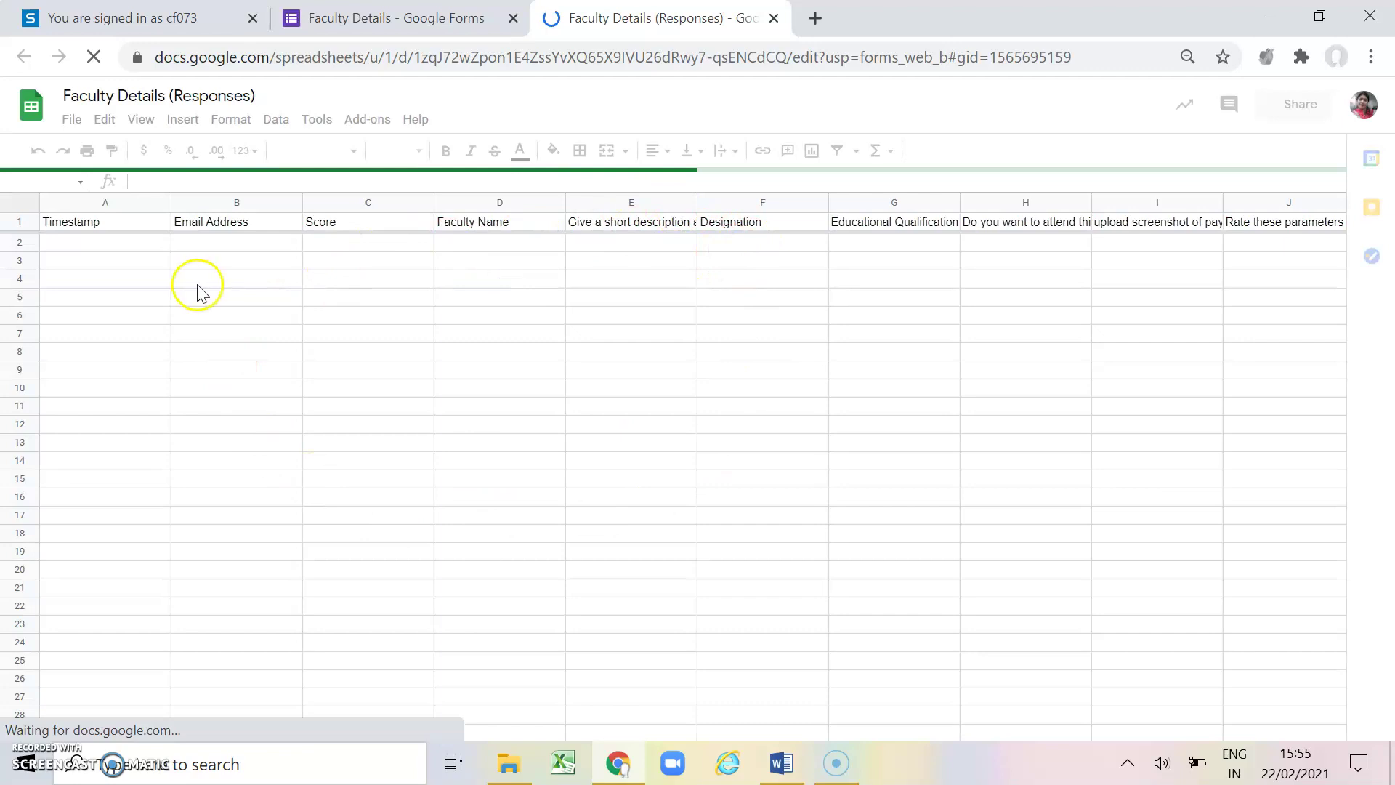
Step: Step through the headers Email Address, Score, Faculty Name and Designation, then return to A2
left_click(206, 227)
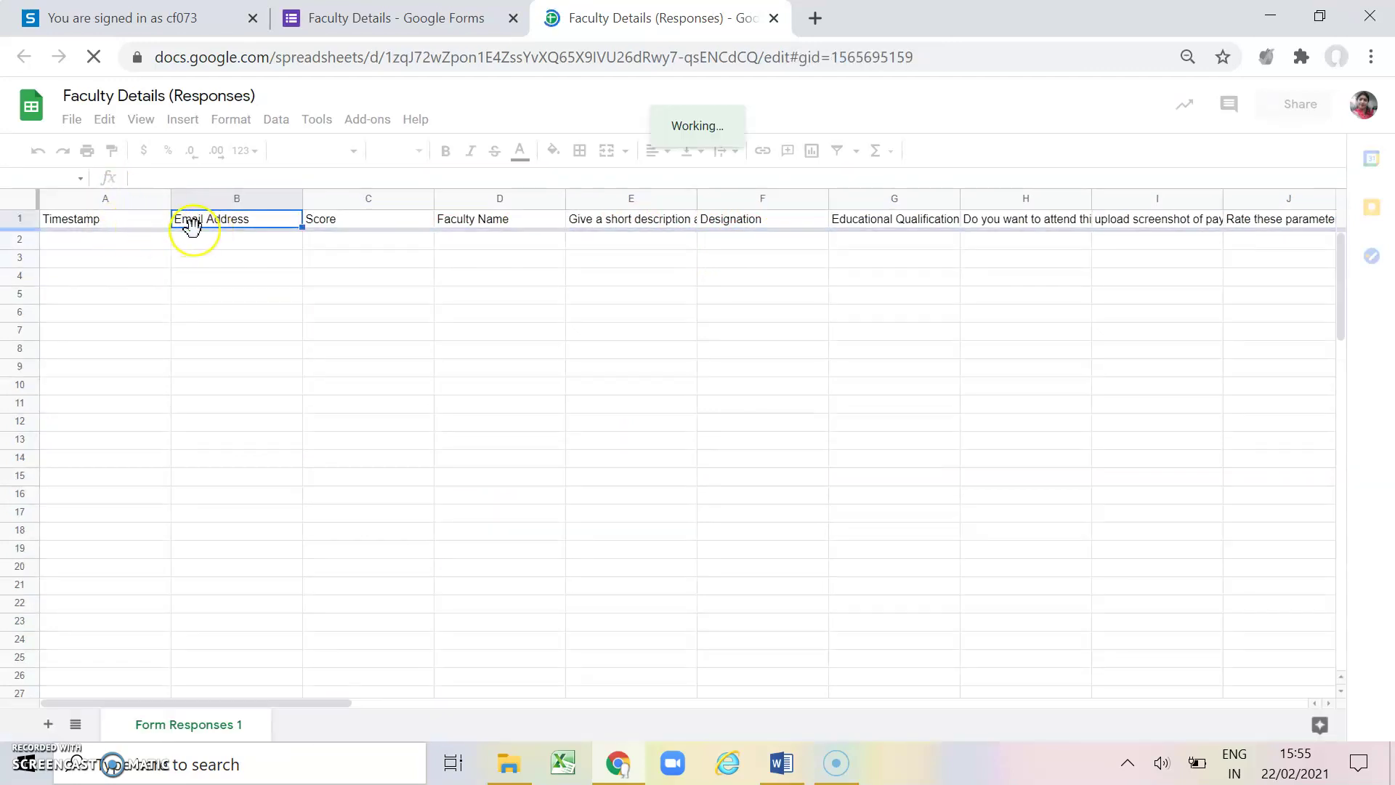
key("Right")
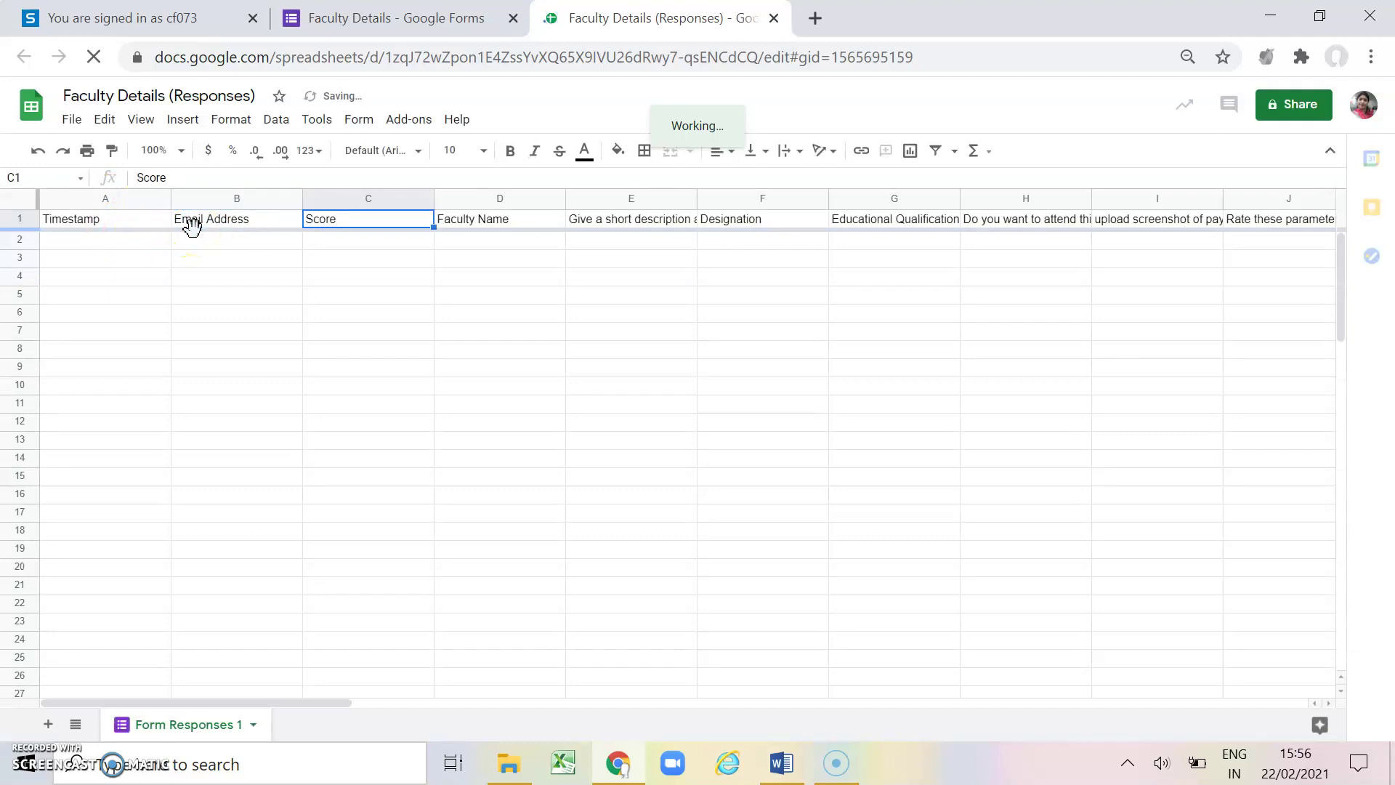
key("Right")
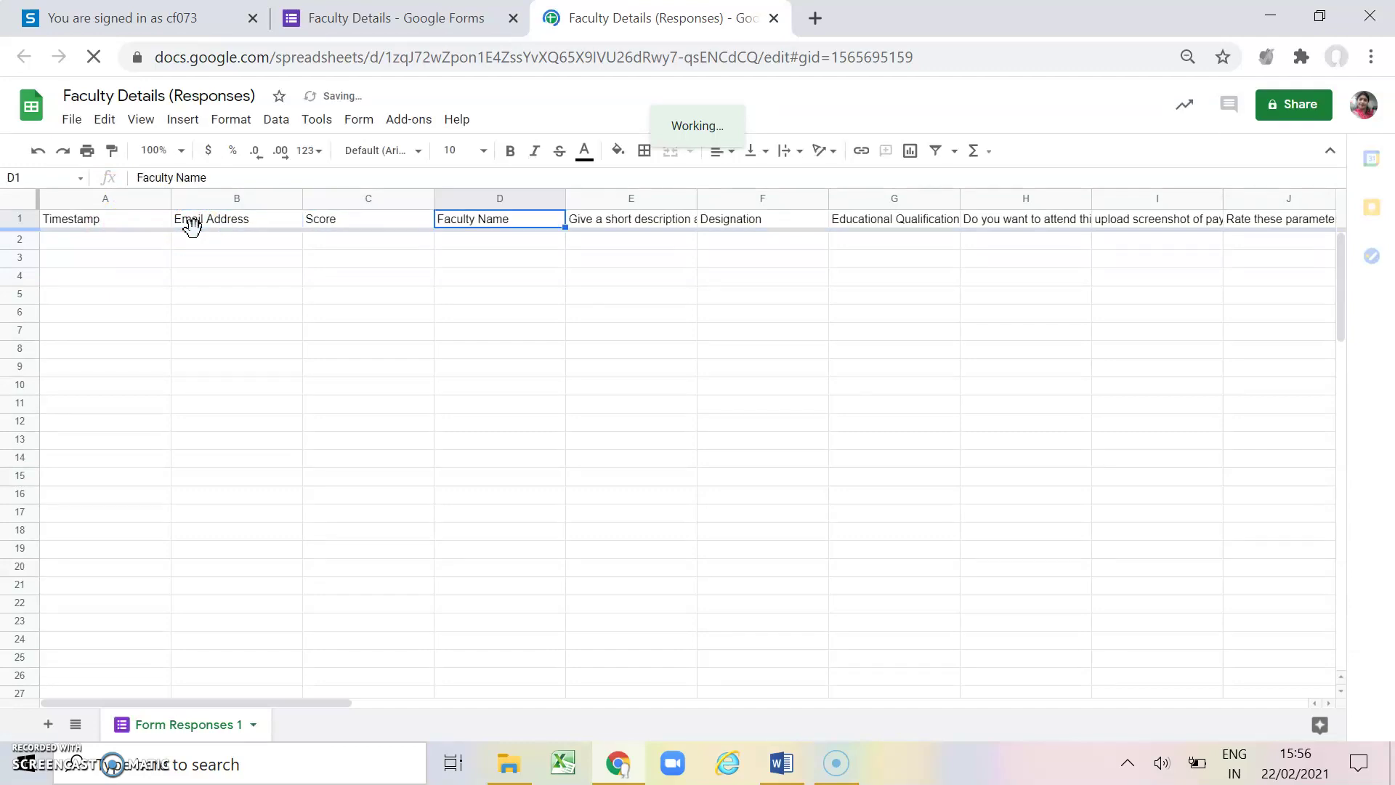
key("Right")
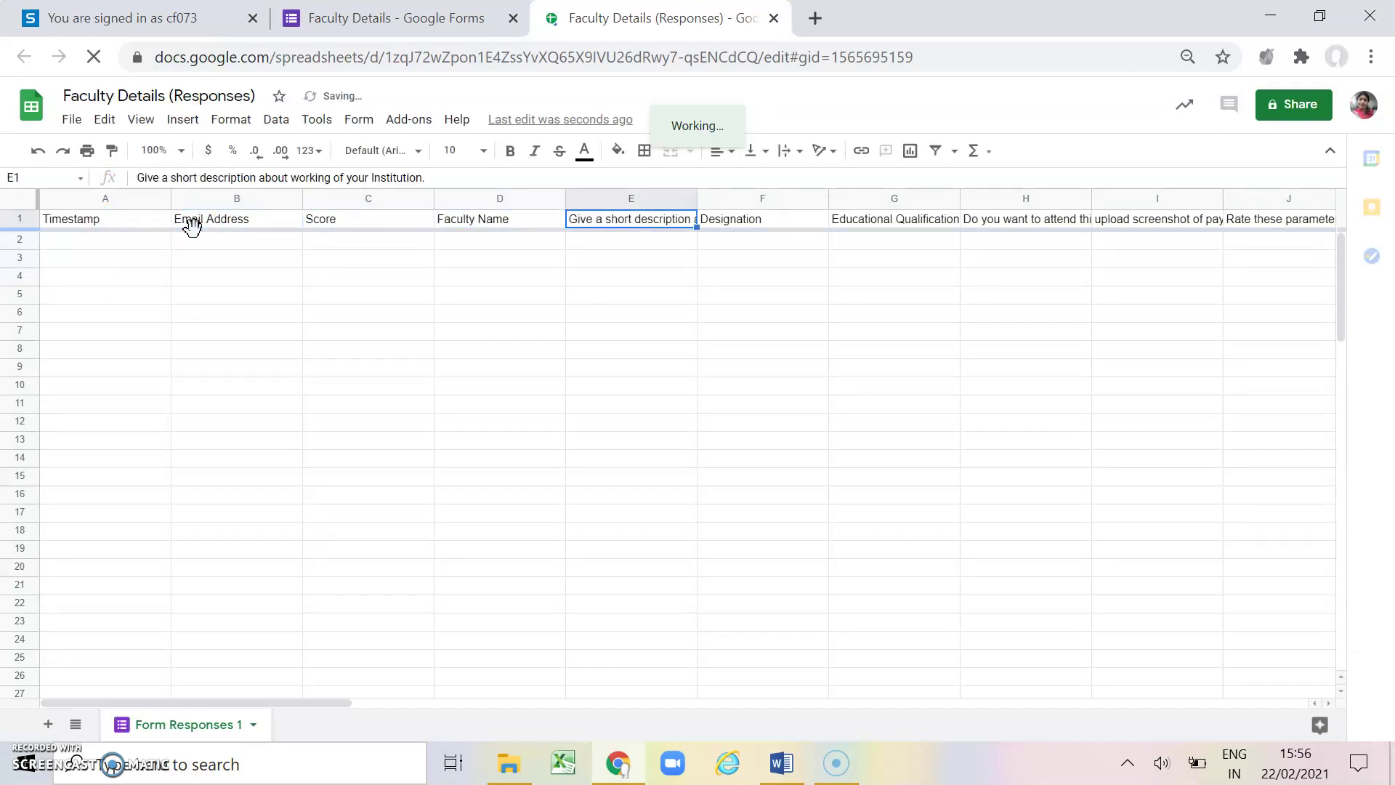
key("Right")
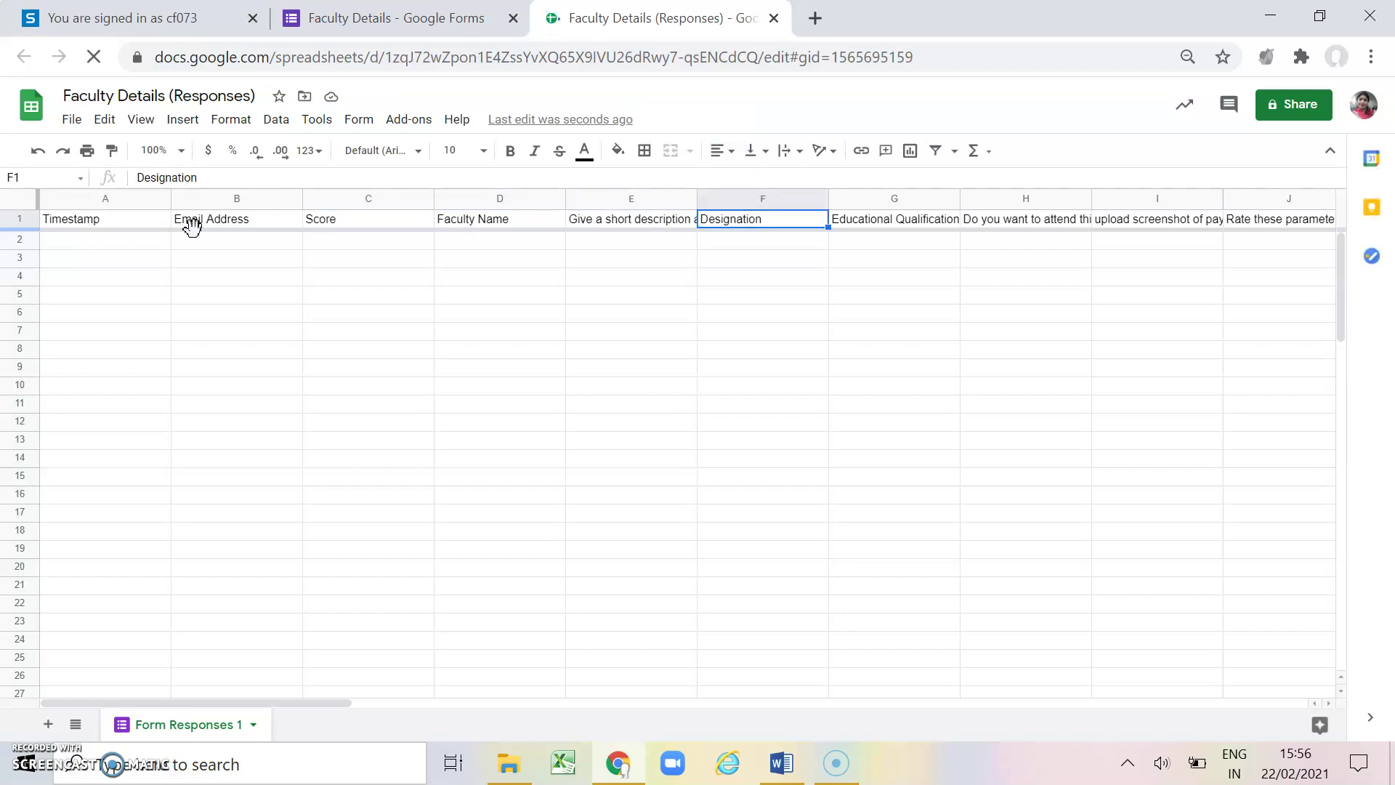
key("Right")
key("Down")
key("Left")
key("Left")
key("Left")
key("Left")
key("Left")
key("Left")
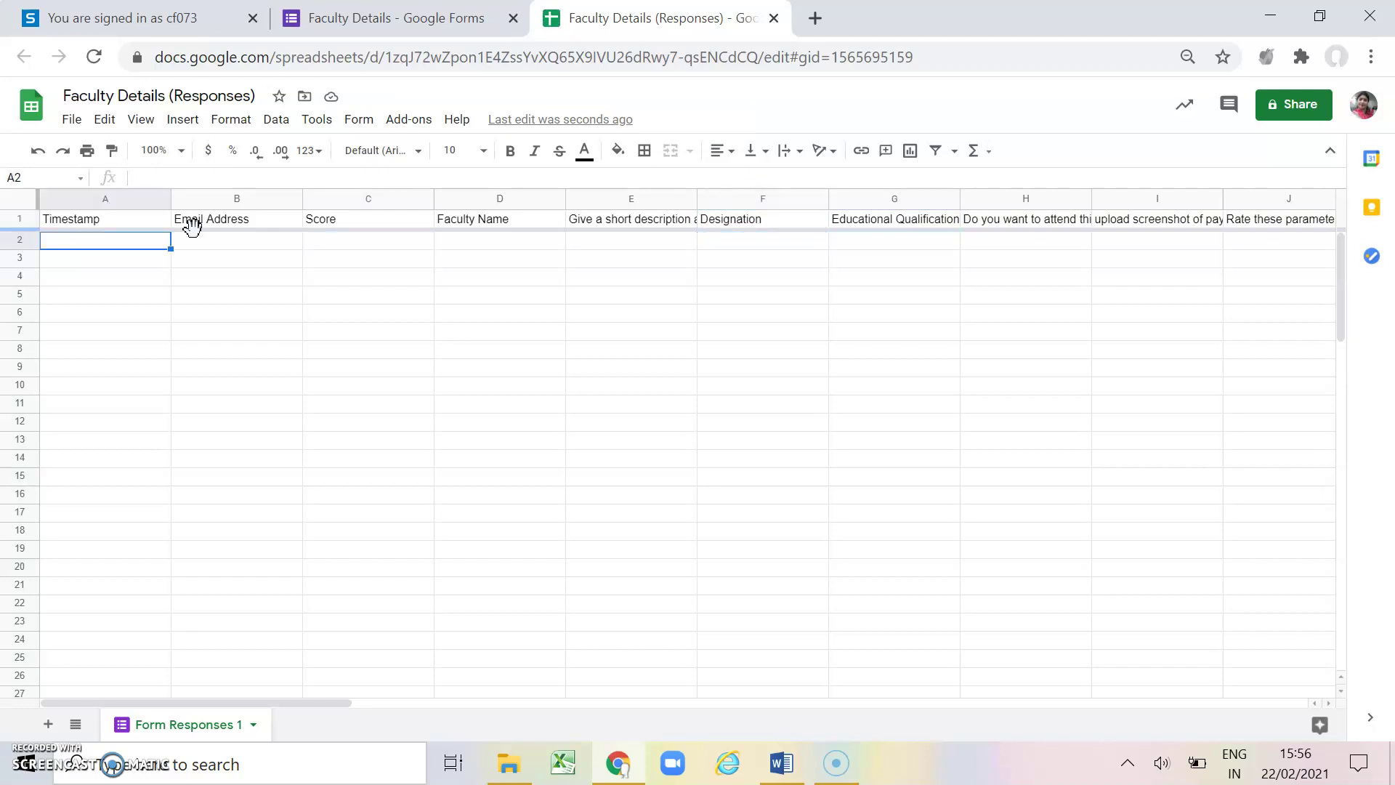
left_click(103, 245)
left_click(104, 247)
left_click(392, 13)
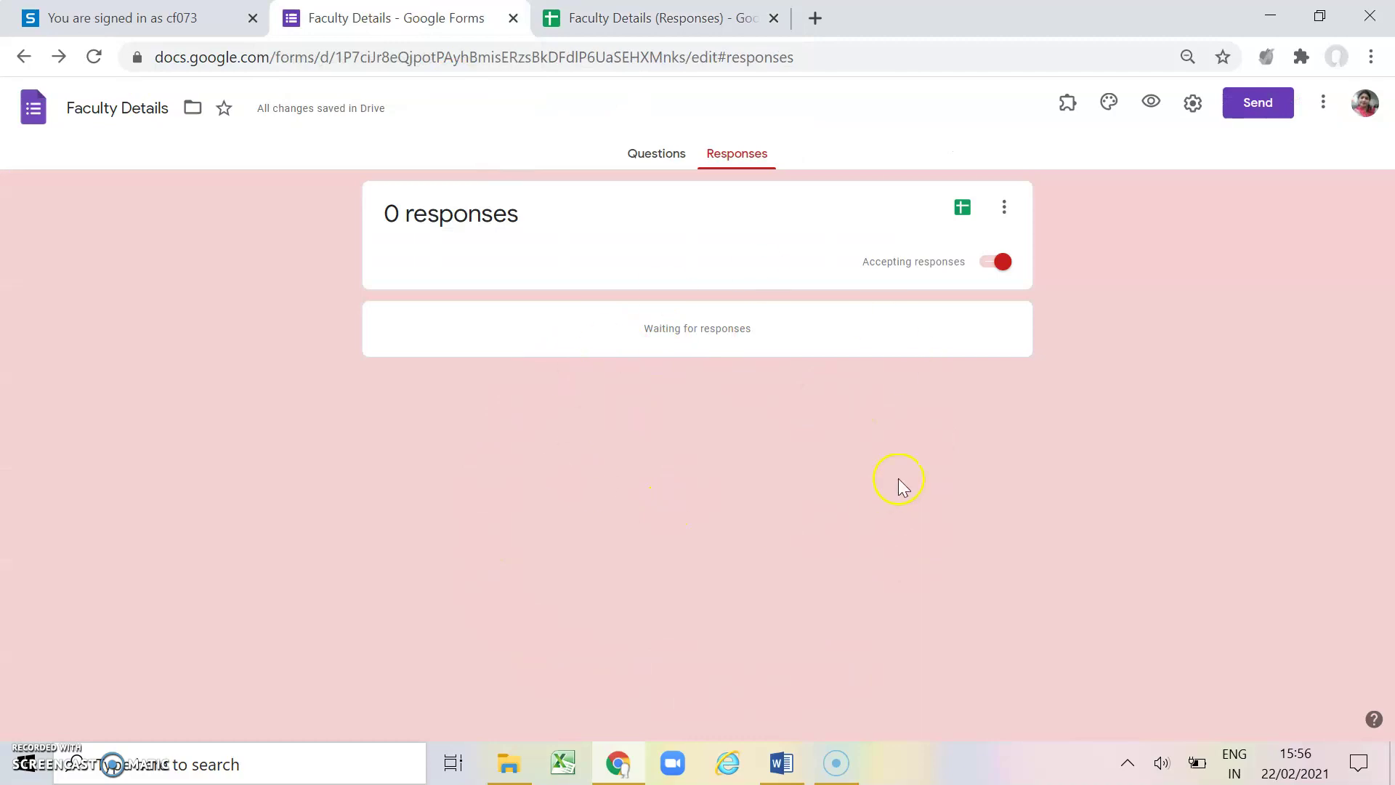
left_click(1004, 208)
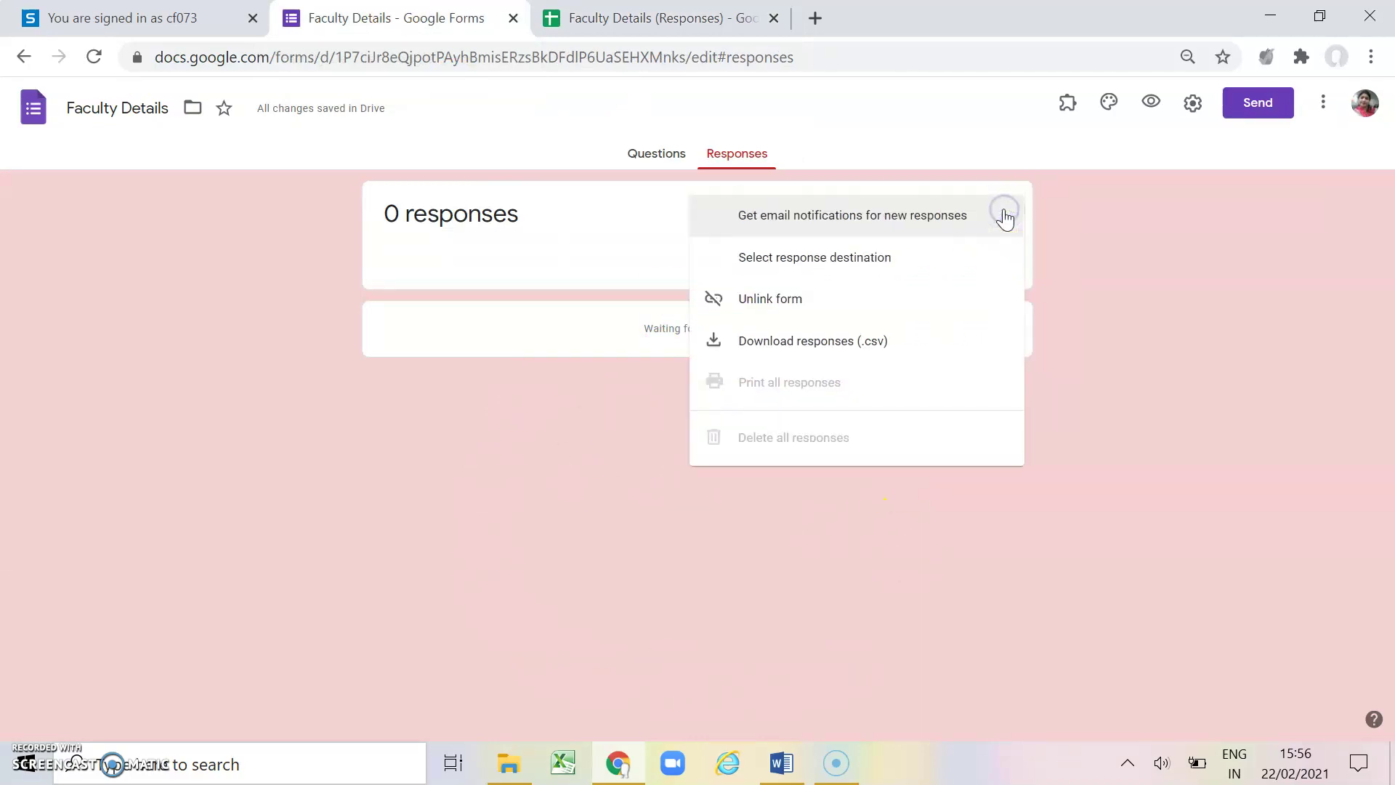
left_click(1125, 450)
left_click(661, 17)
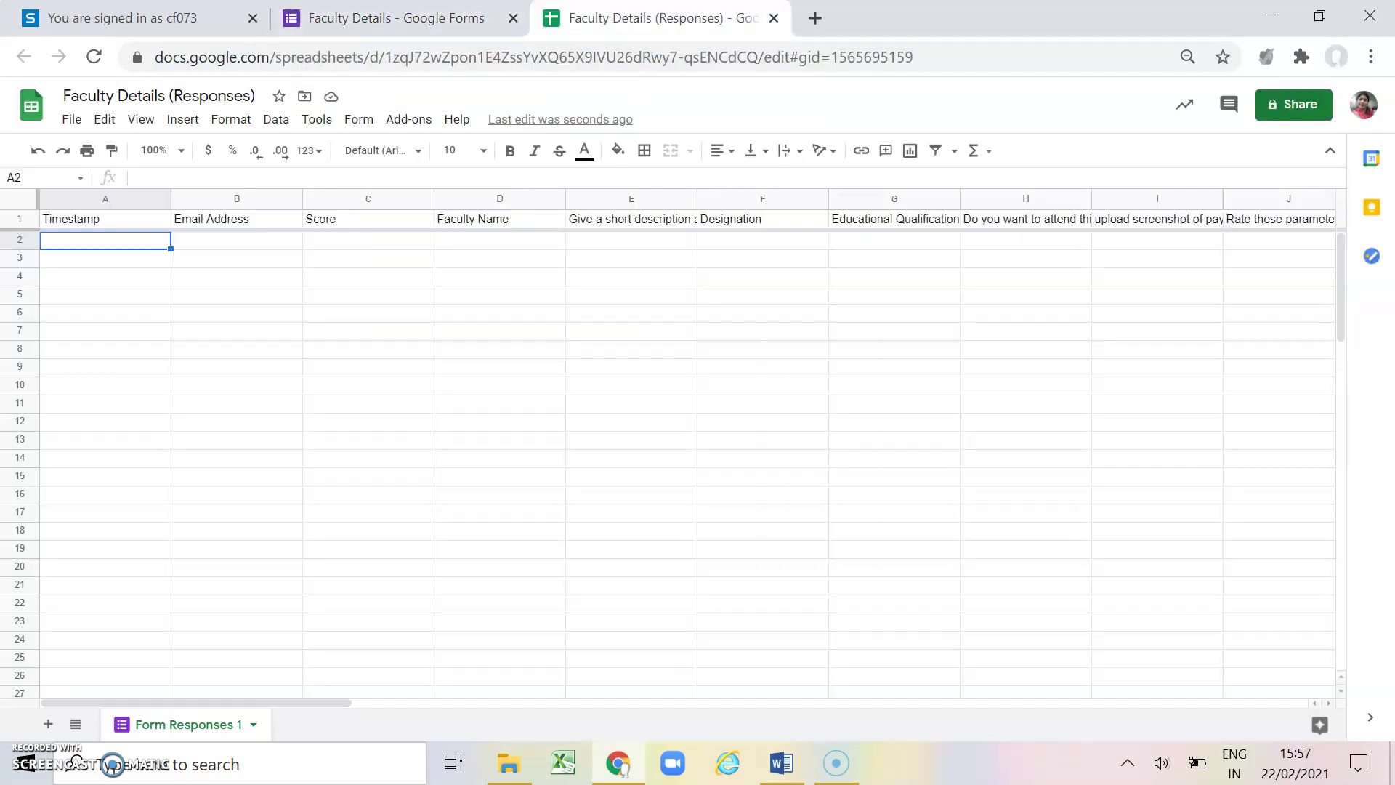
Step: Browse the File menu's Download options, then dismiss the menu without downloading
left_click(72, 119)
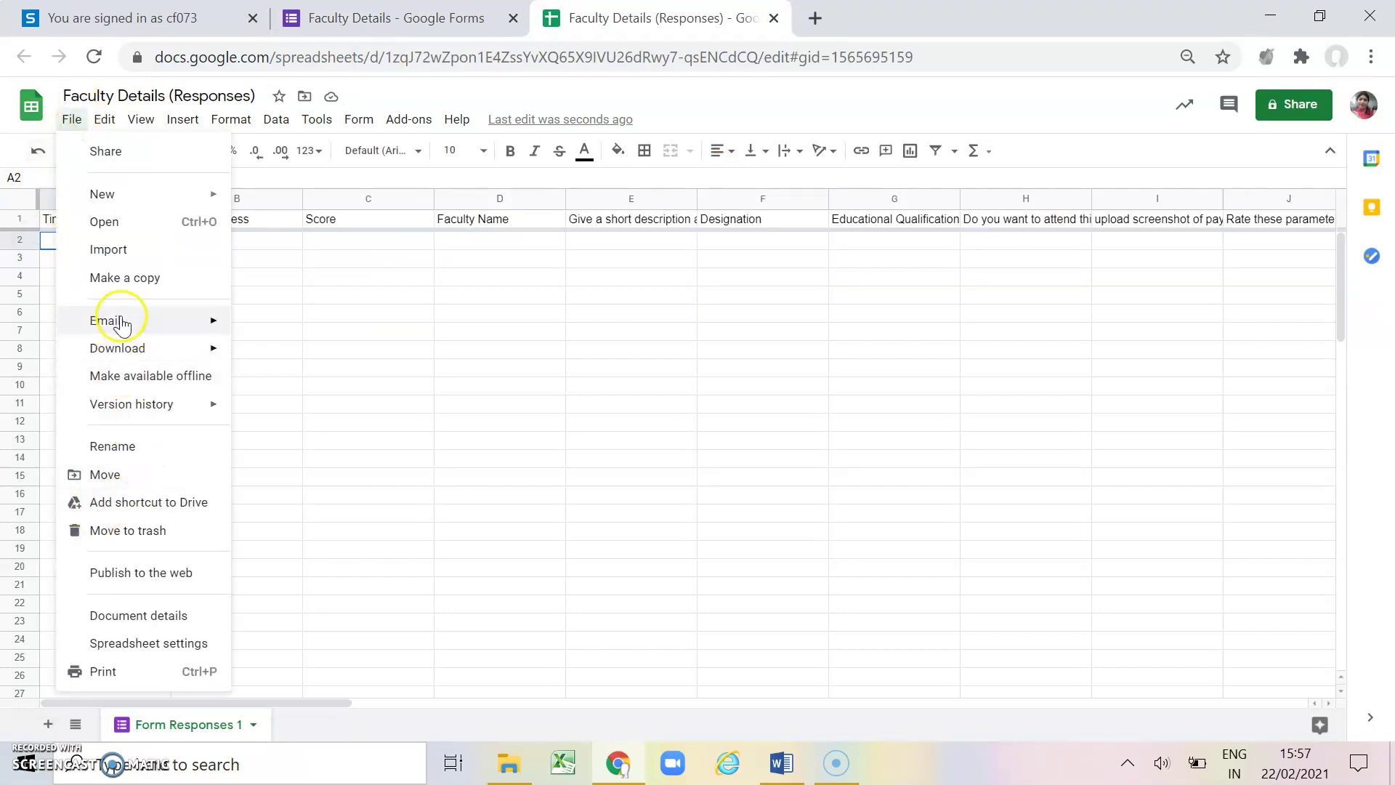
mouse_move(115, 351)
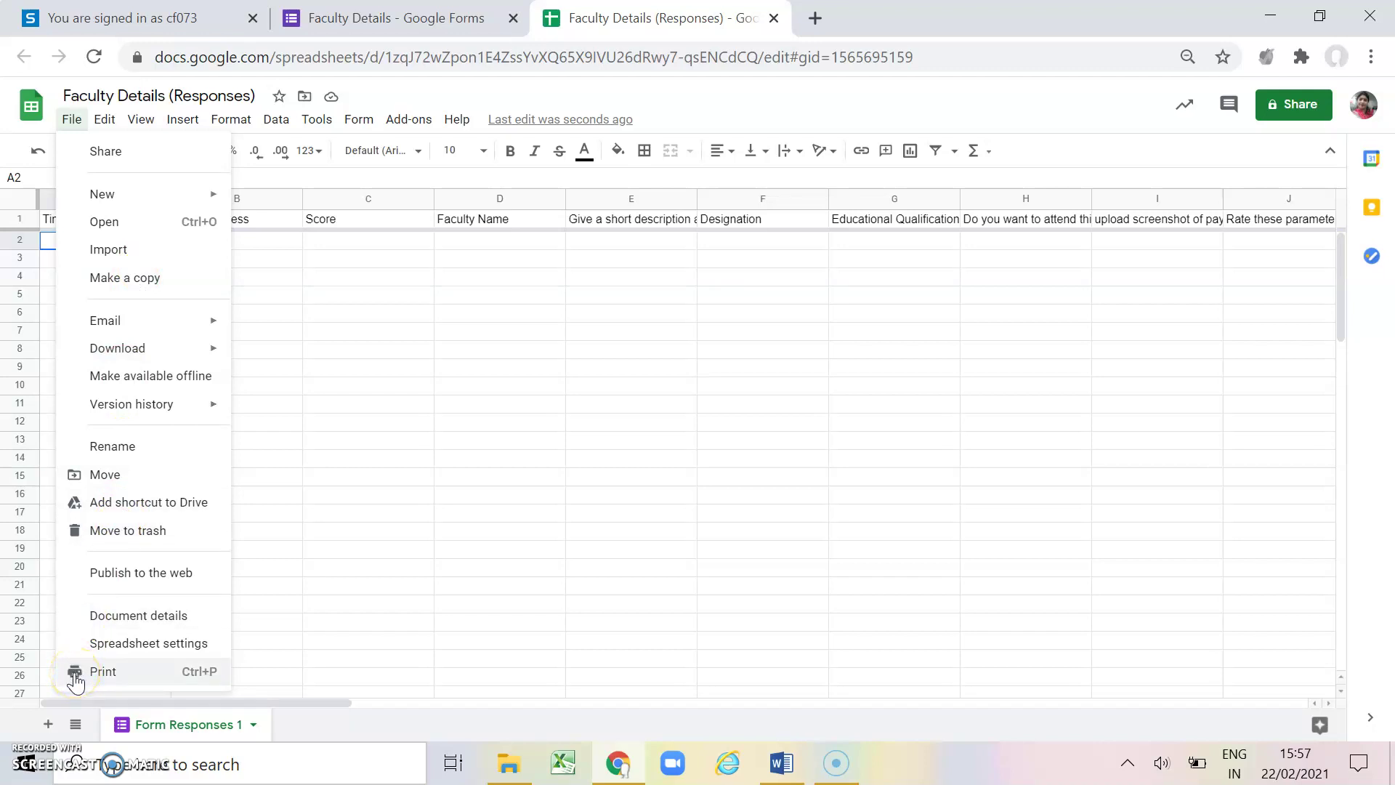
left_click(402, 640)
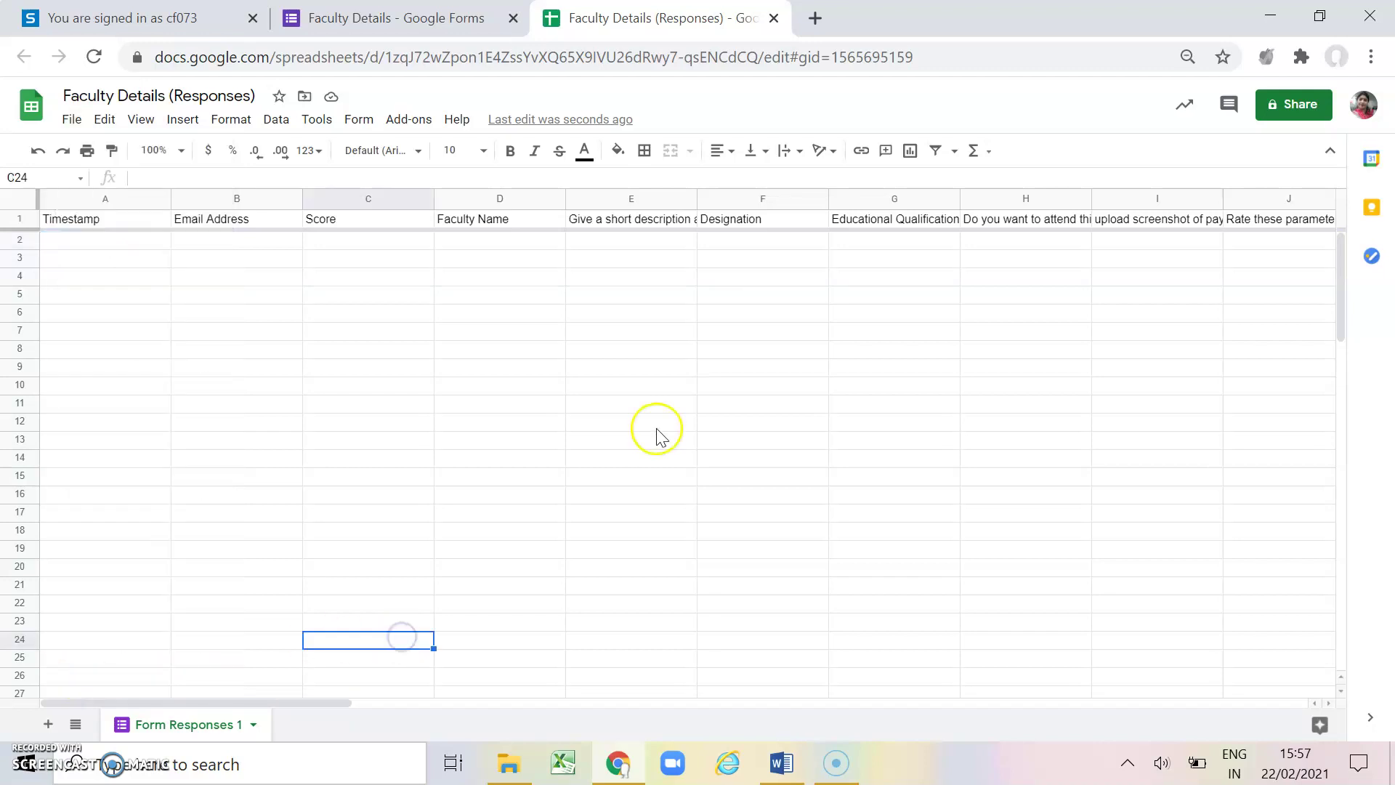
Step: Close the responses spreadsheet tab and return to the Faculty Details form's Questions view
left_click(774, 18)
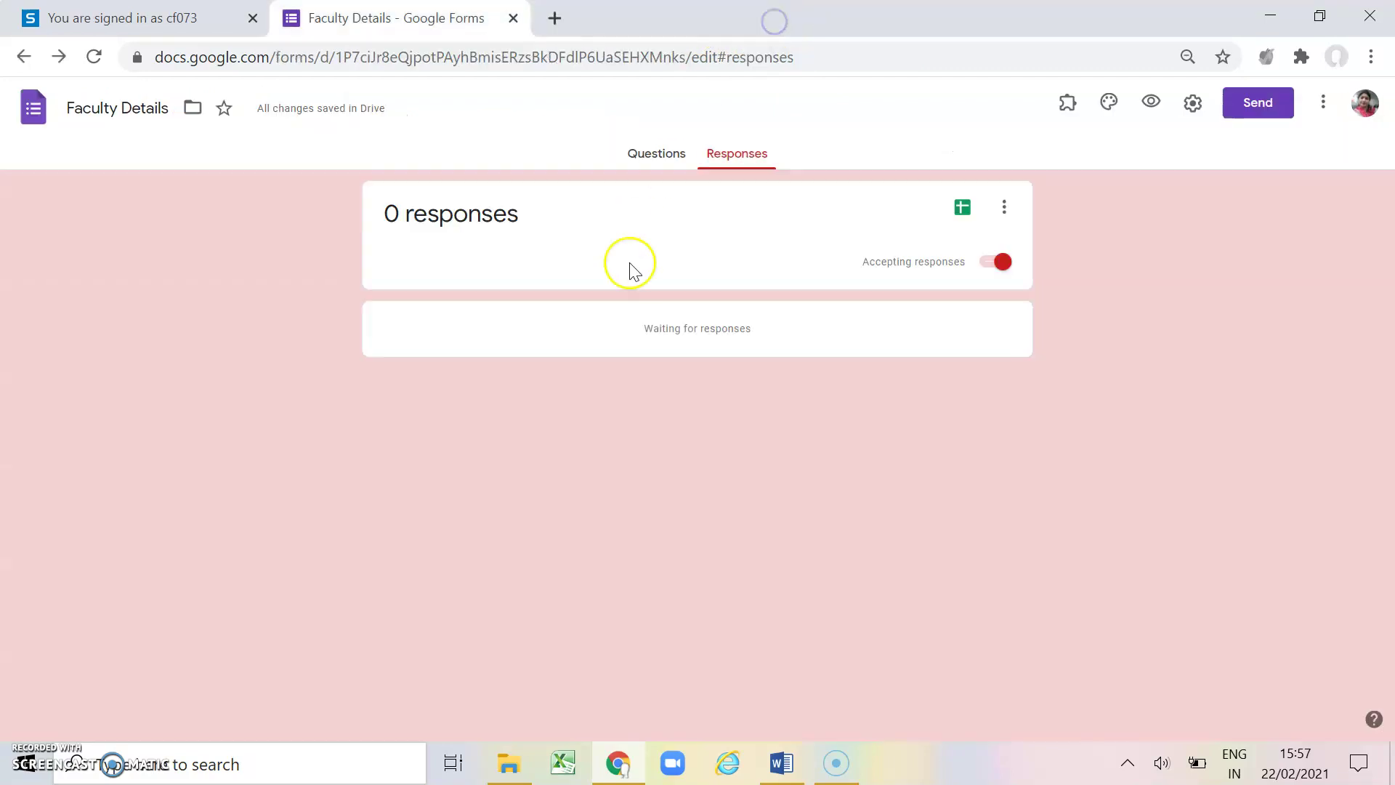
left_click(662, 158)
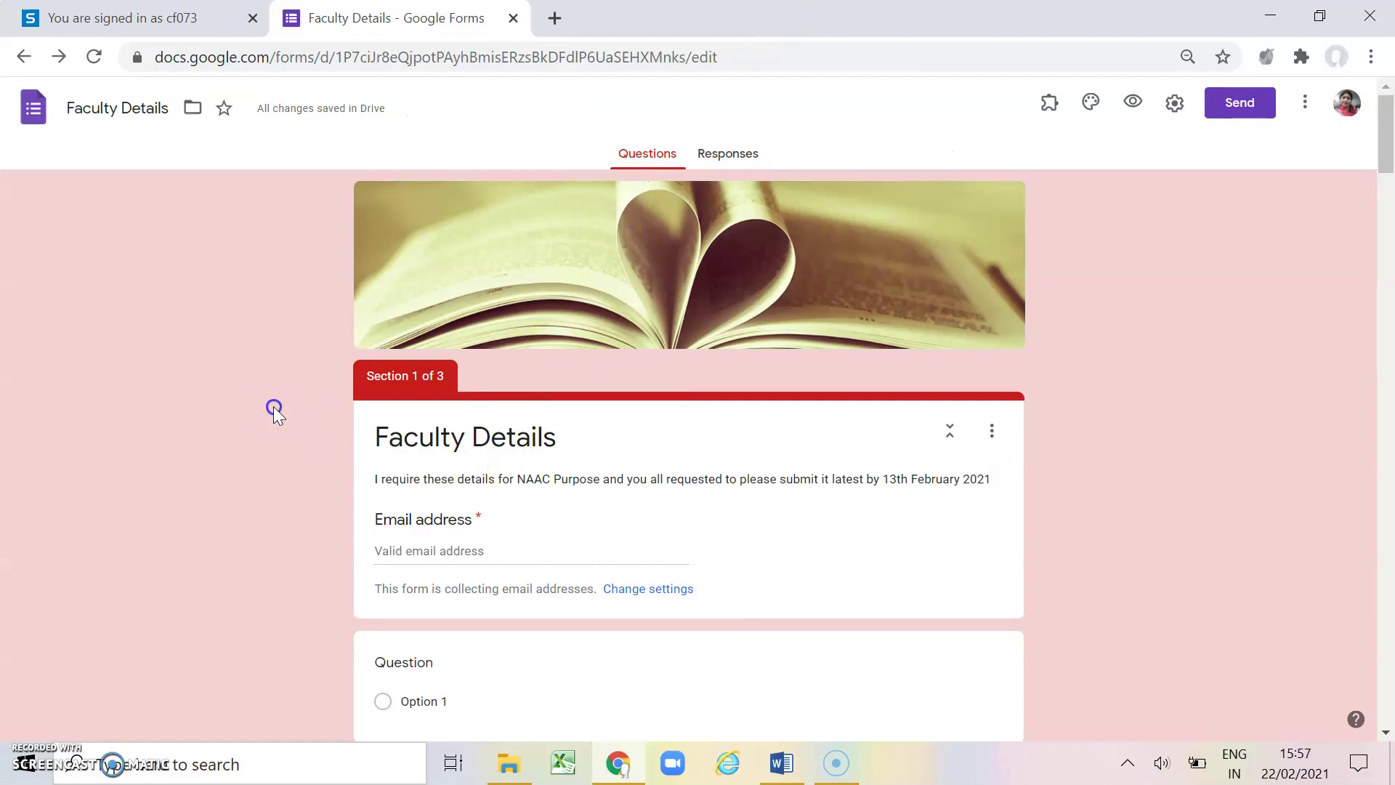